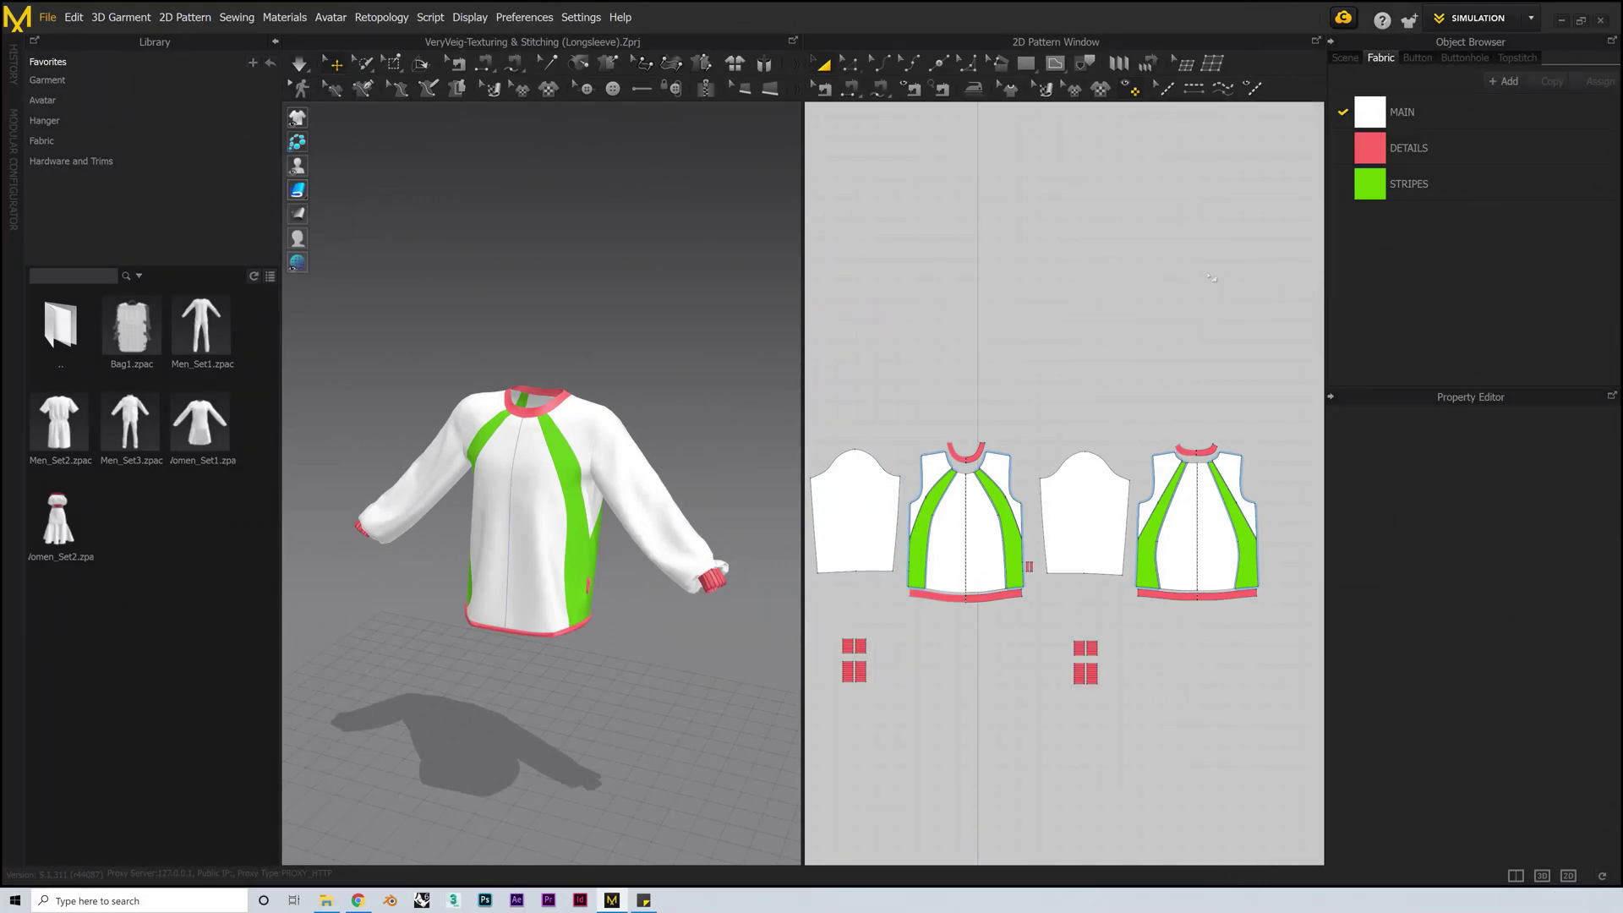
Step: Review the garment's DETAILS and STRIPES fabrics and their material properties
right_click_drag(476, 329, 590, 354)
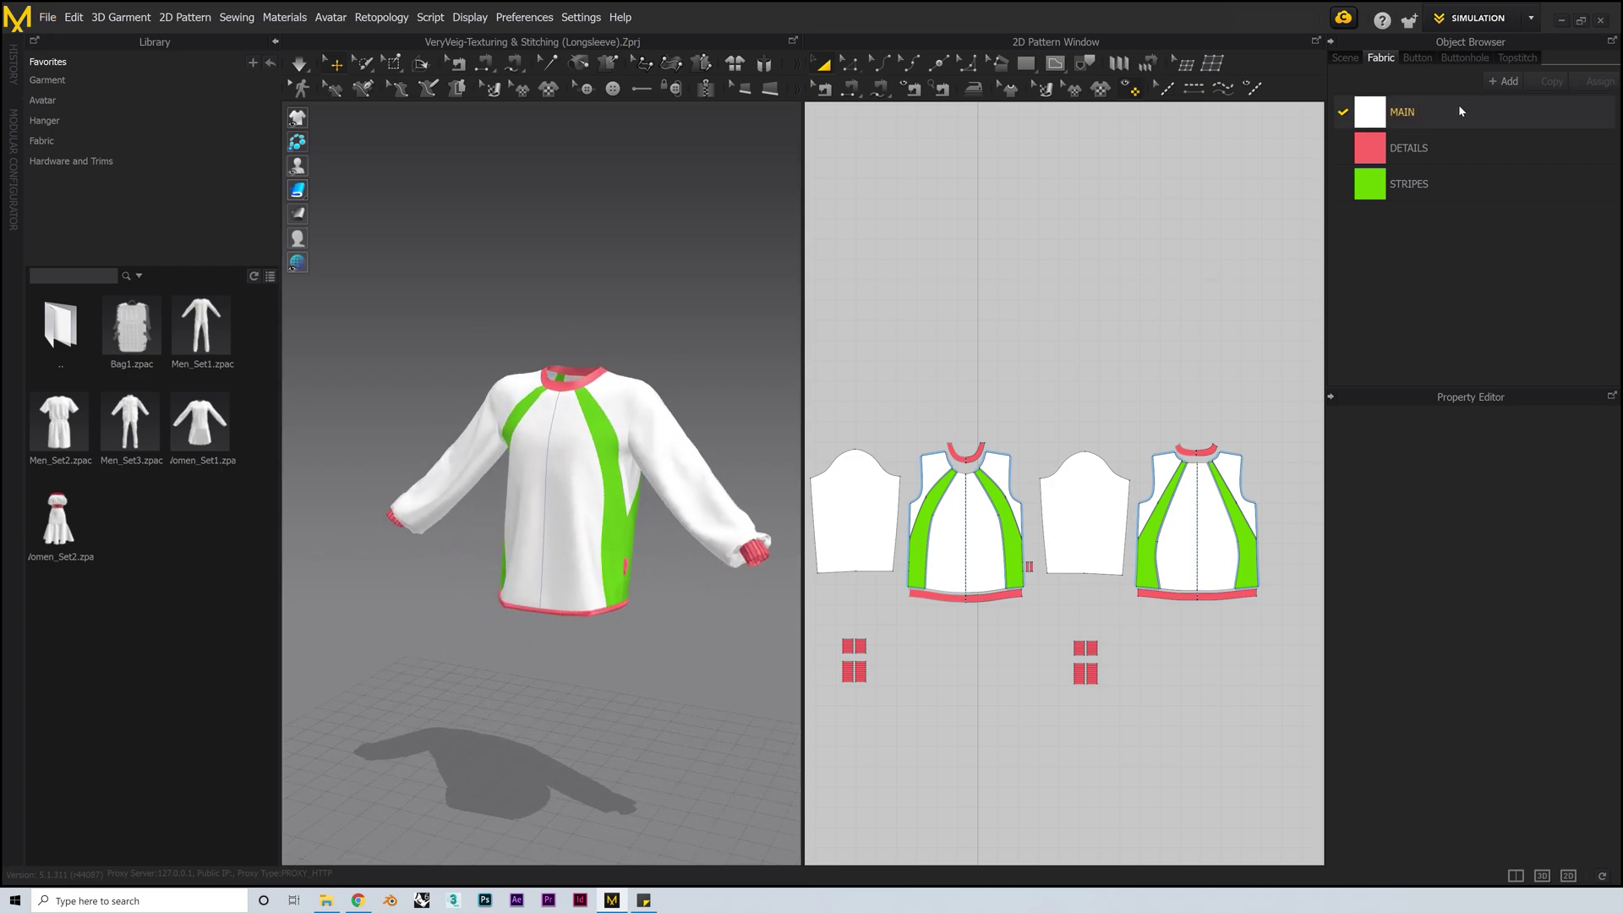
left_click(1450, 145)
left_click(1453, 179)
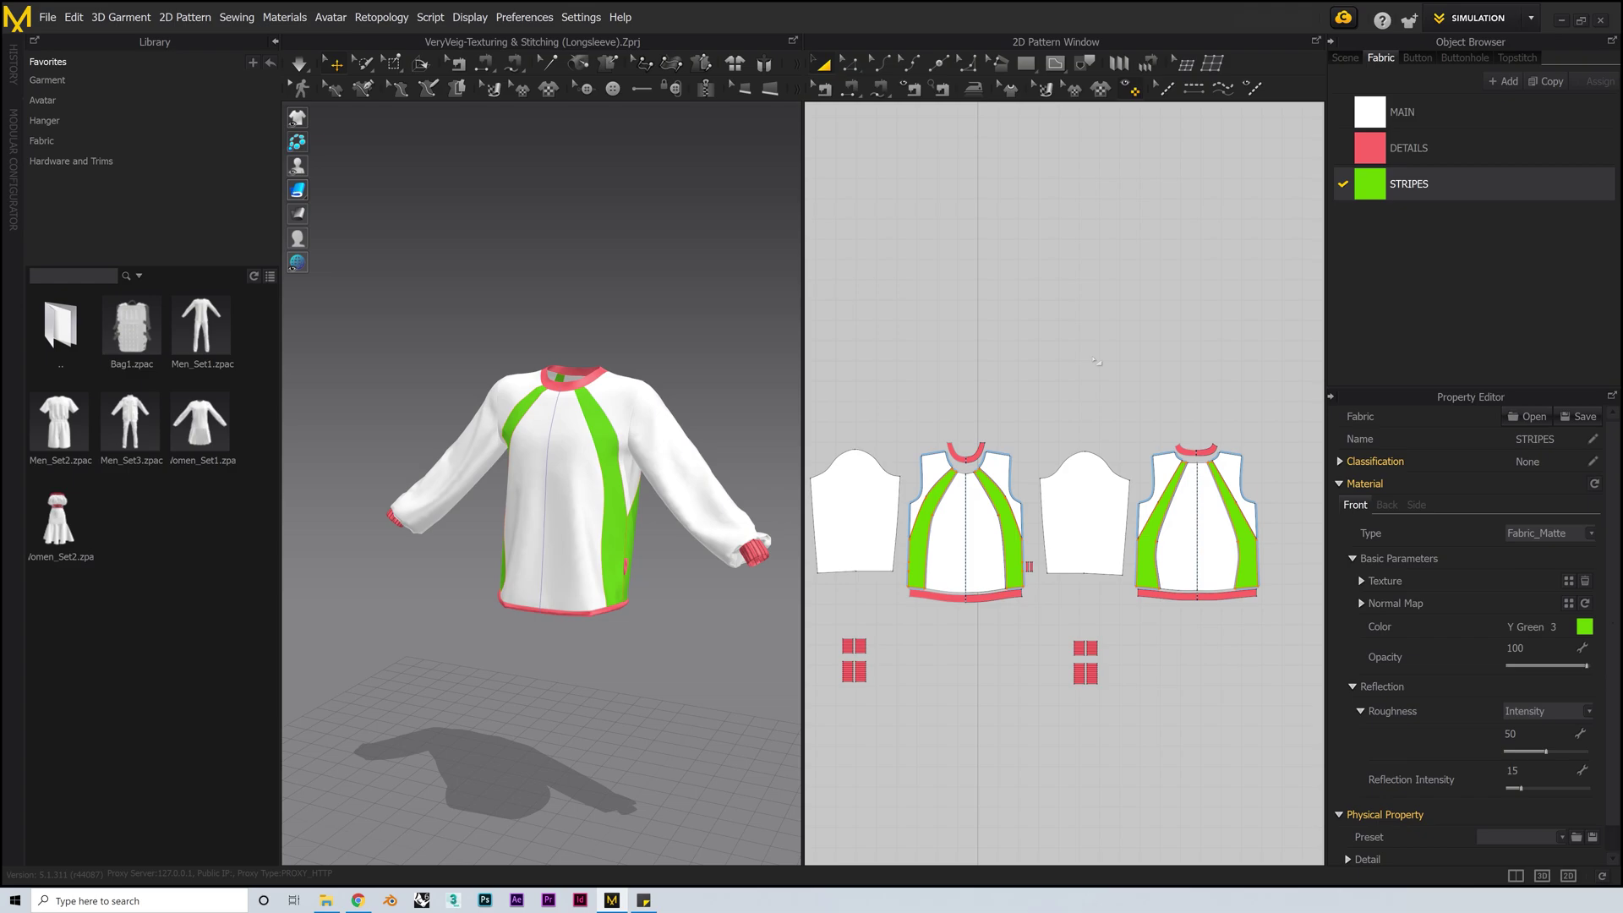
left_click(1096, 360)
middle_click_drag(1097, 361, 1113, 341)
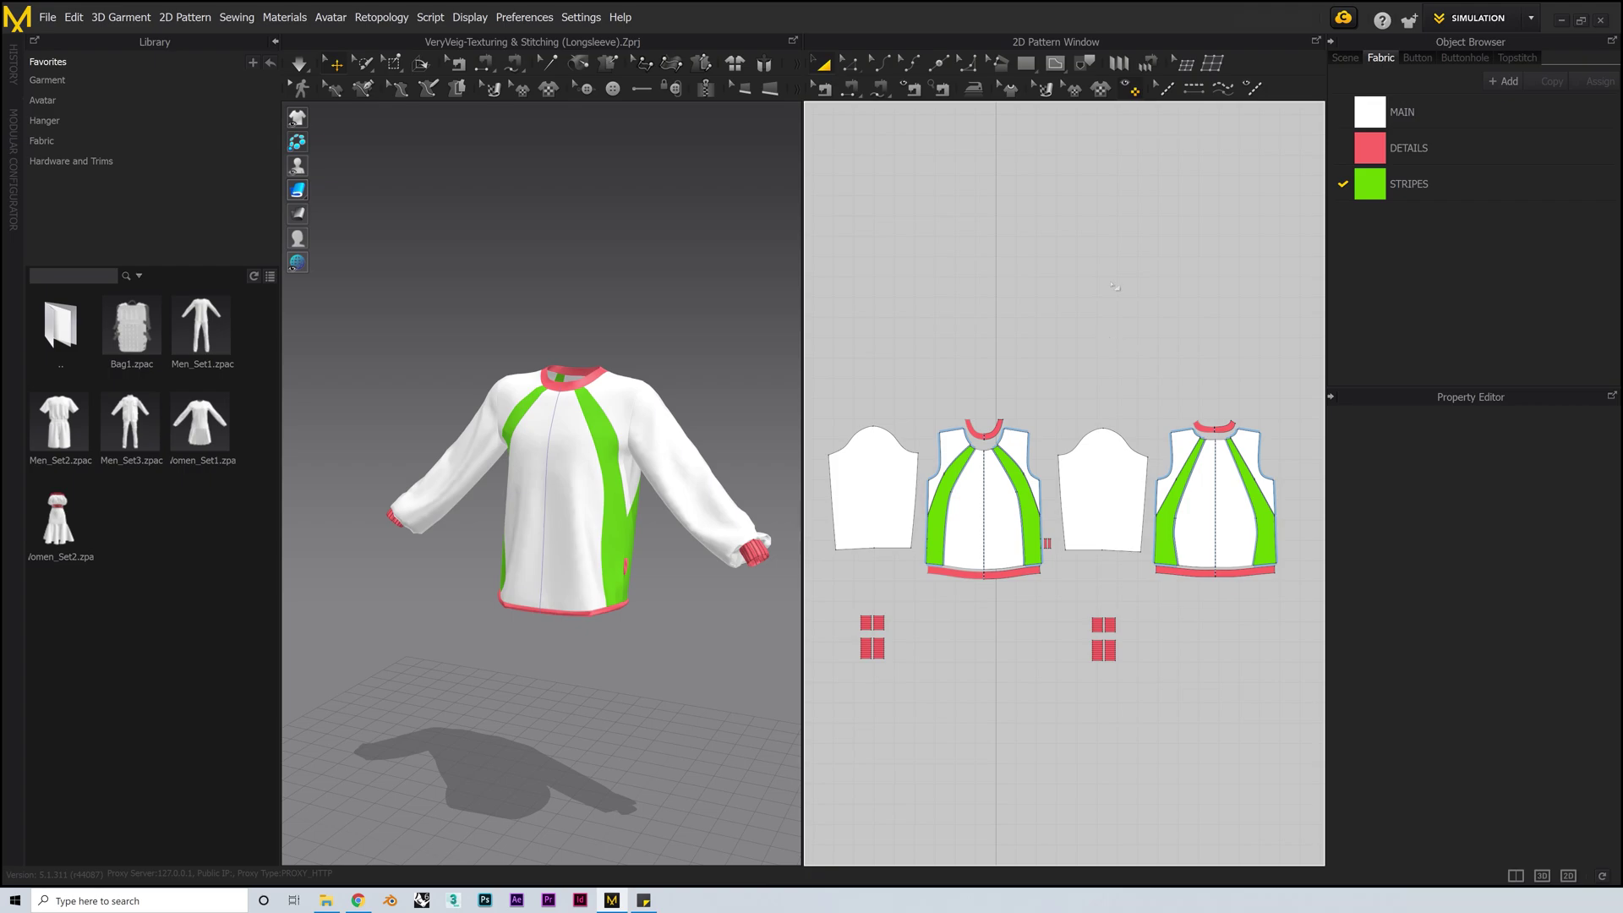
Step: Apply the Default Topstitch to the seam segments of all sleeve, front and back pattern pieces, leaving out the cuffs
left_click(1193, 87)
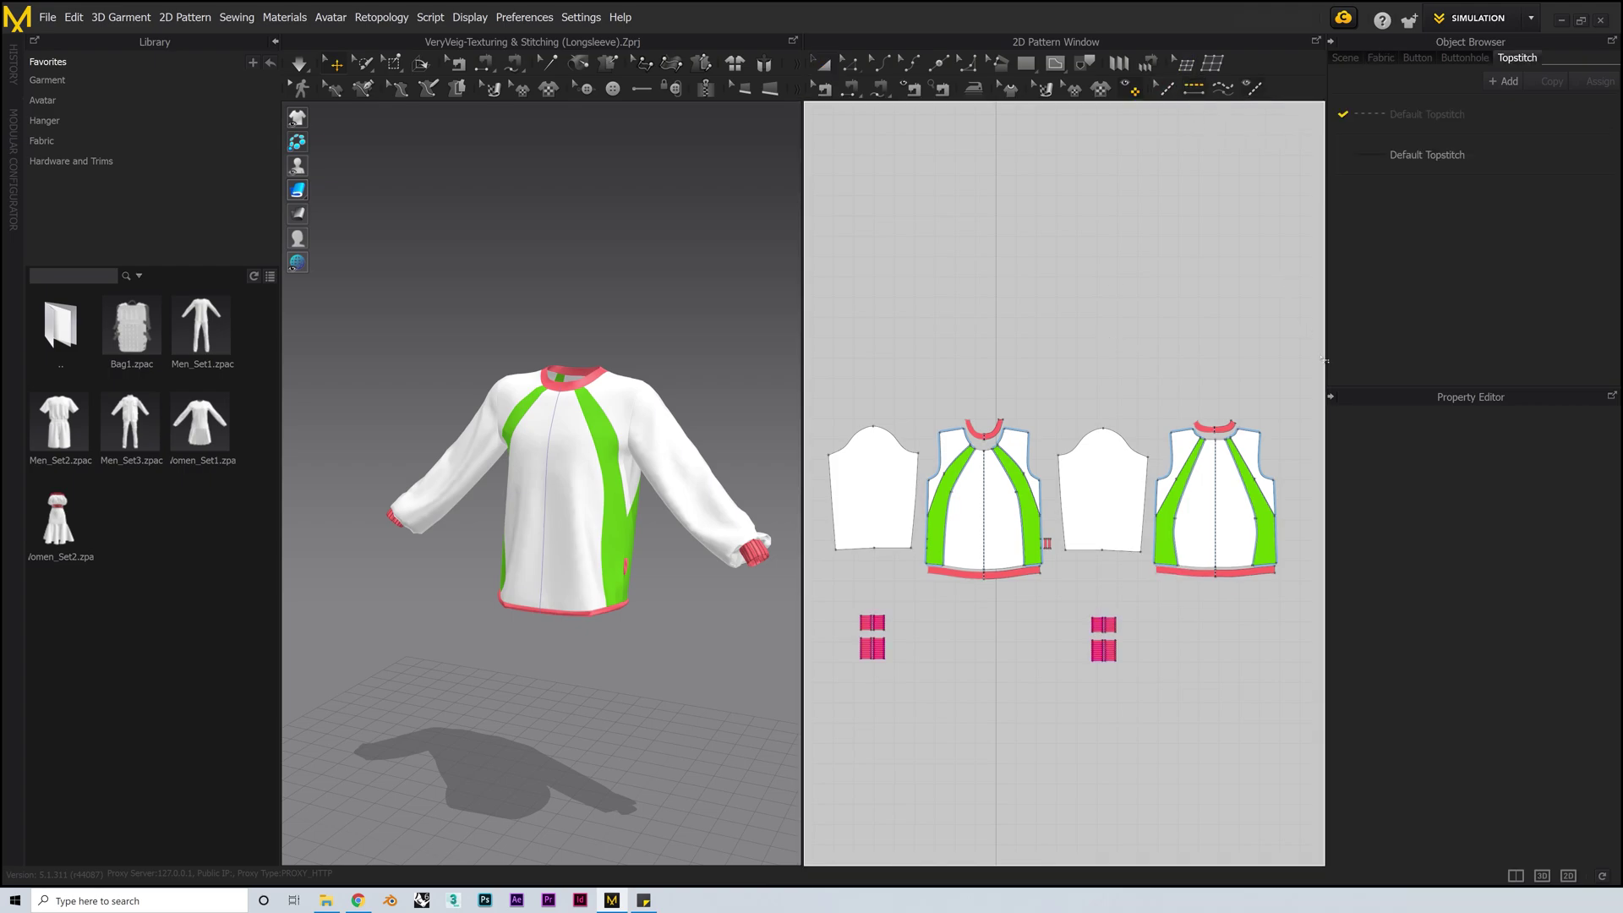
left_click_drag(818, 596, 819, 596)
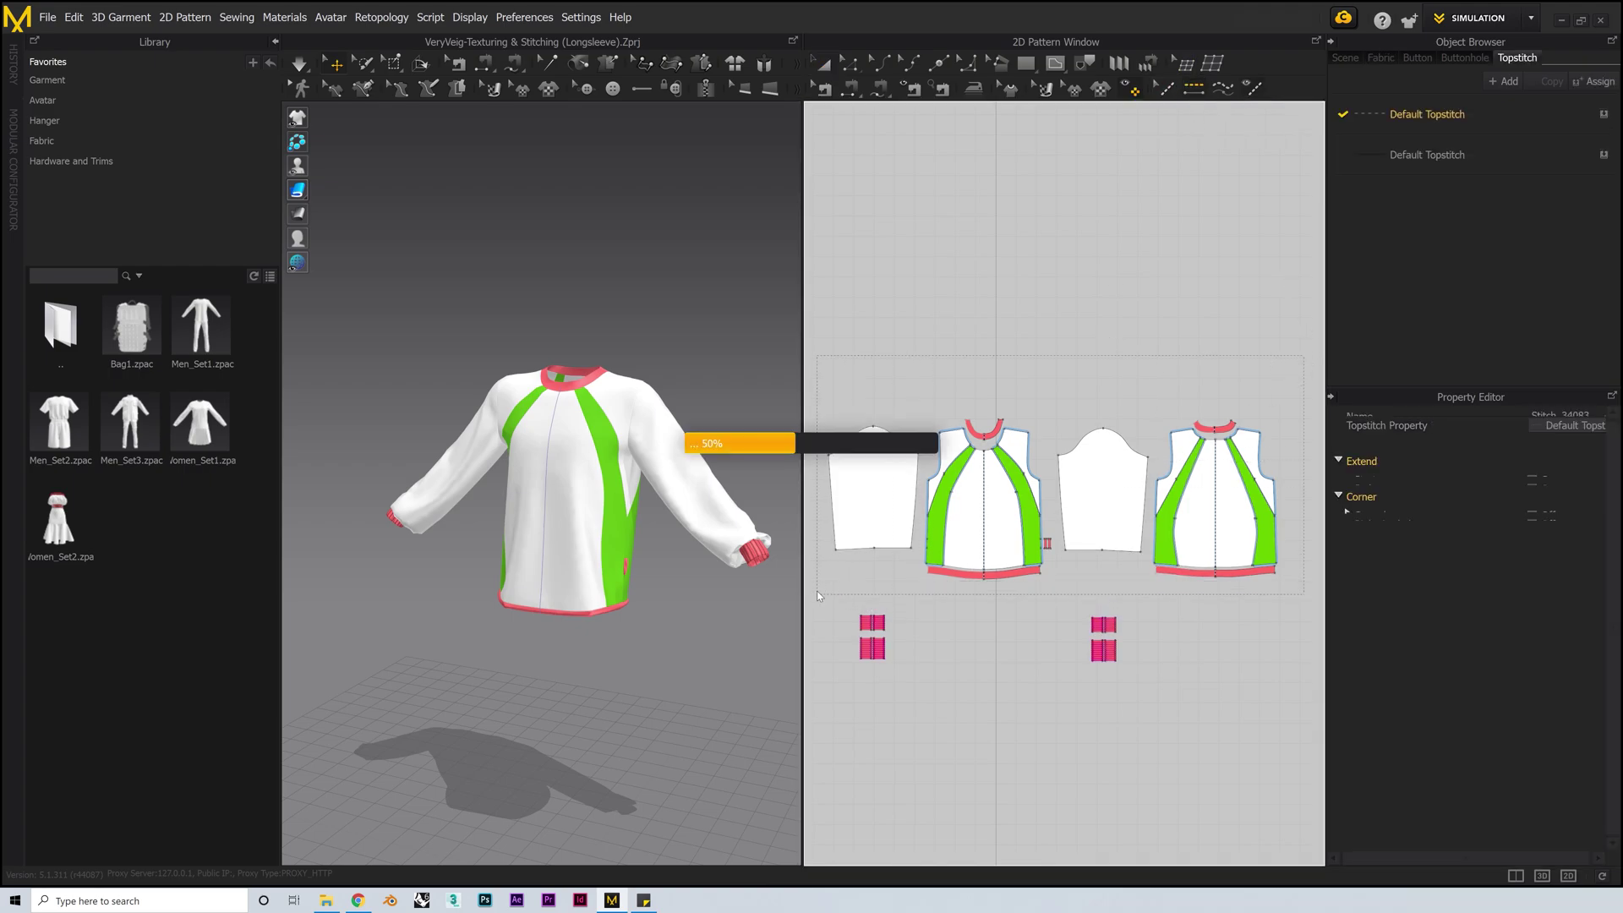
left_click(713, 525)
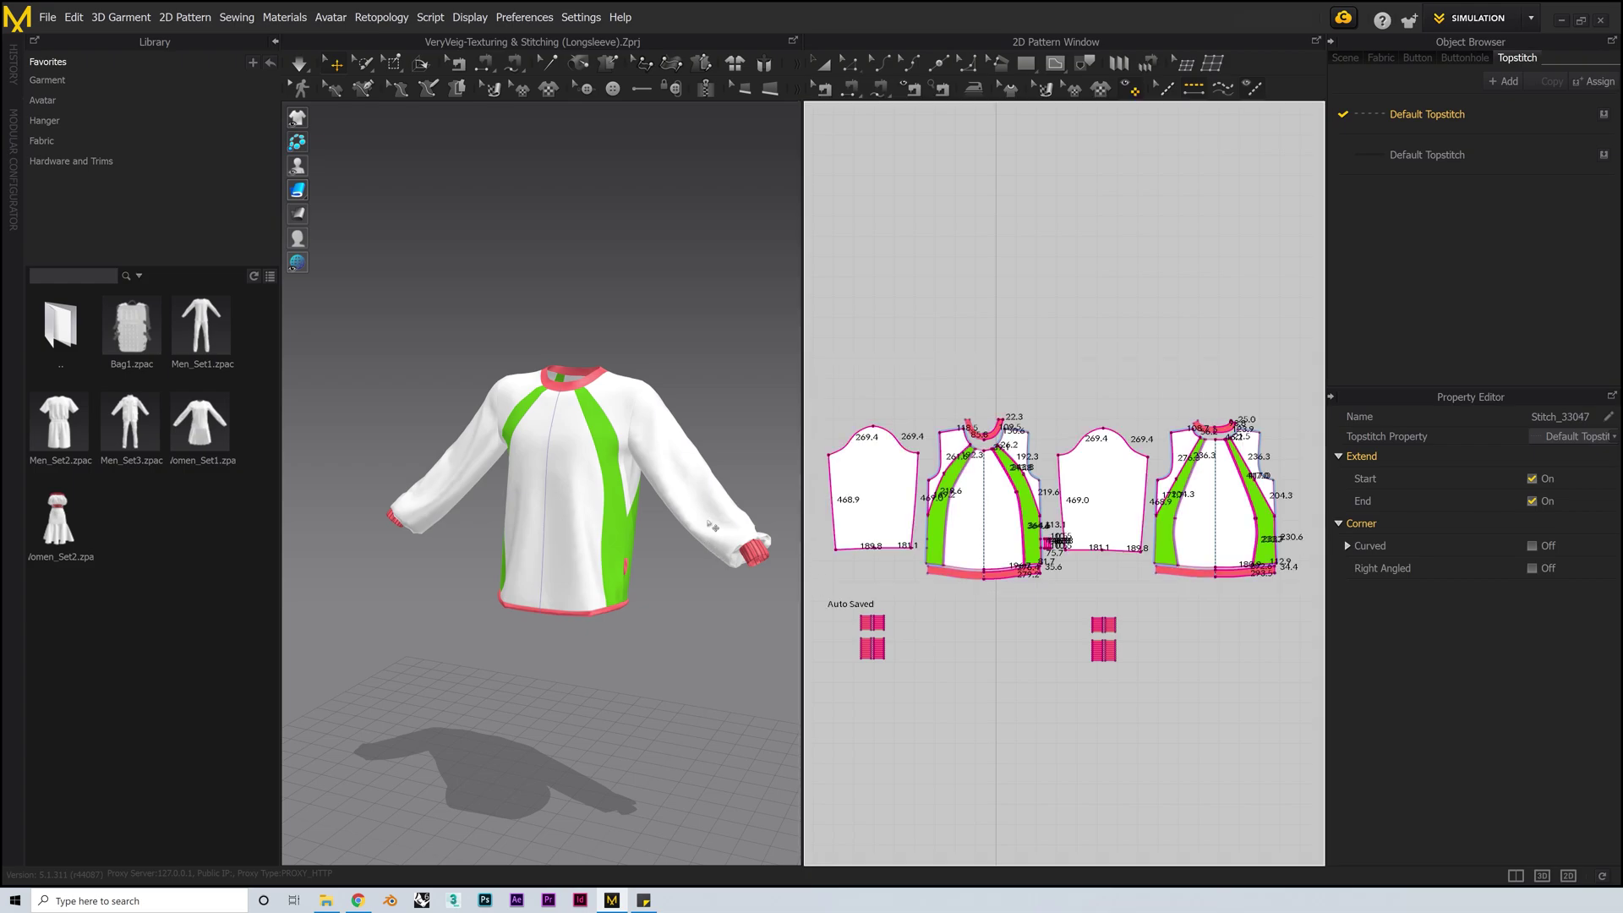
scroll(702, 416, "up", 10)
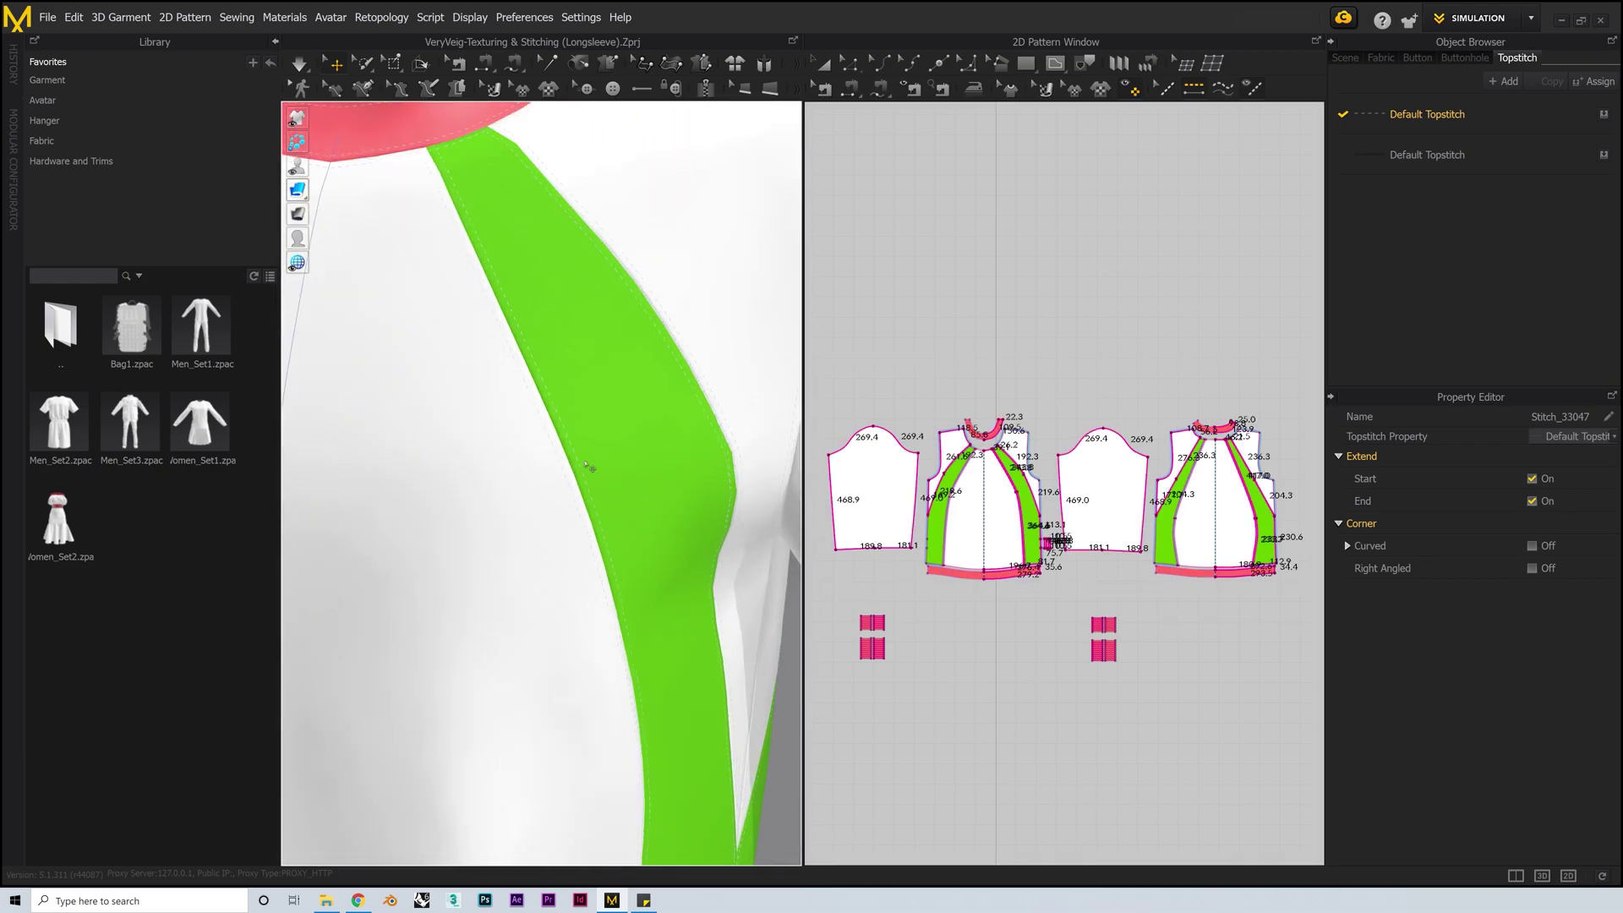
Step: Change the Default Topstitch to a Custom zigzag shape and set its color to black
left_click(1425, 115)
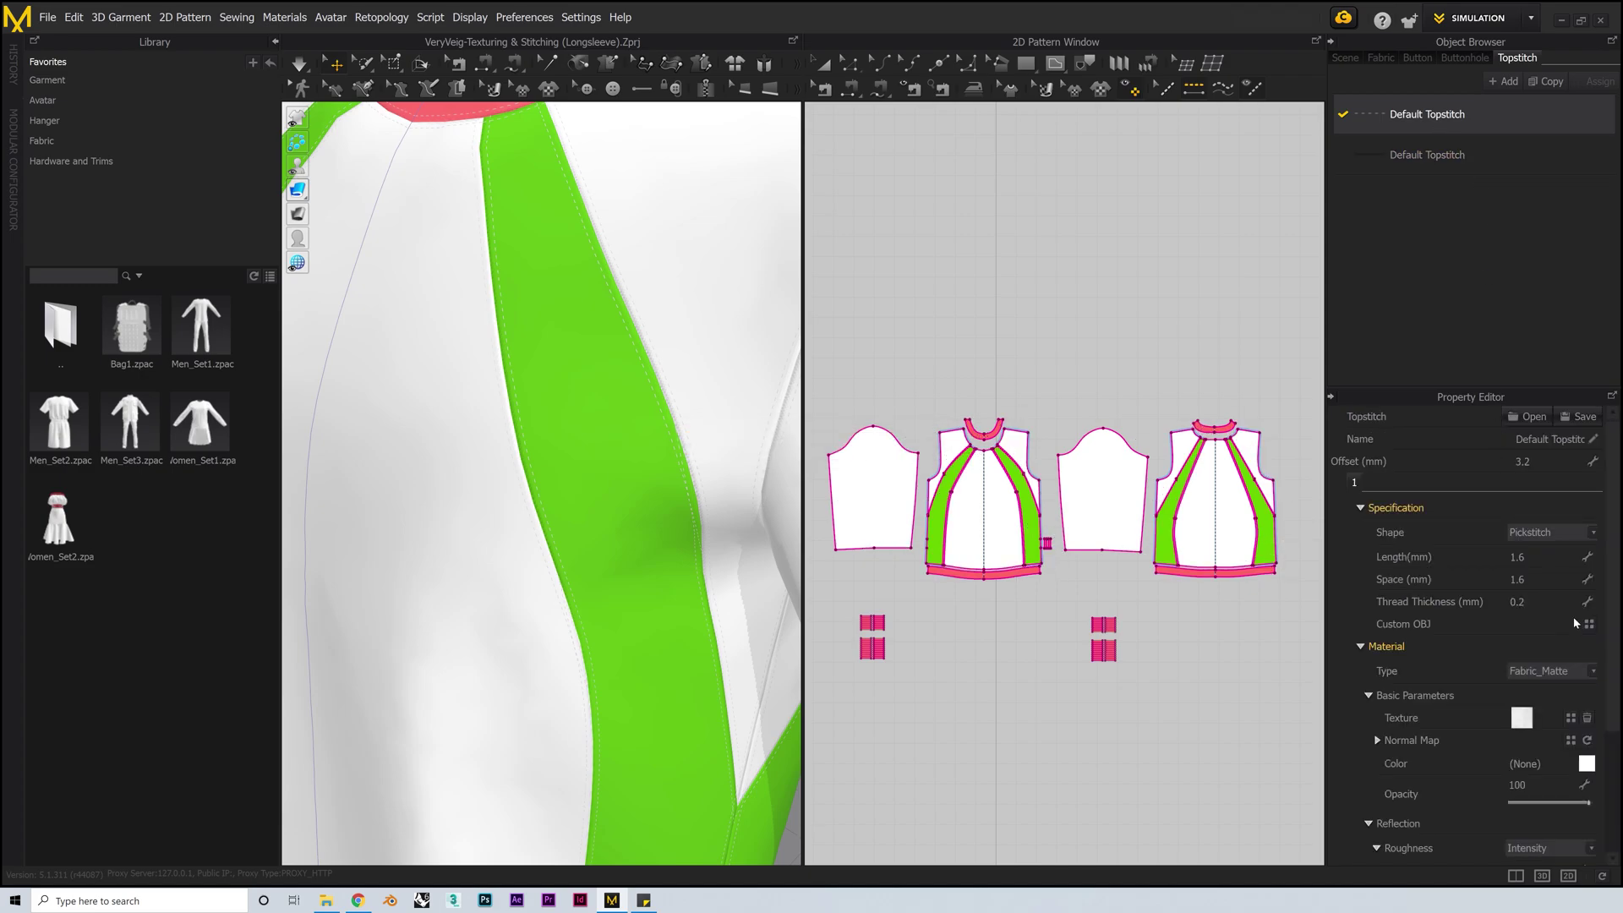
left_click(1596, 533)
left_click(1595, 532)
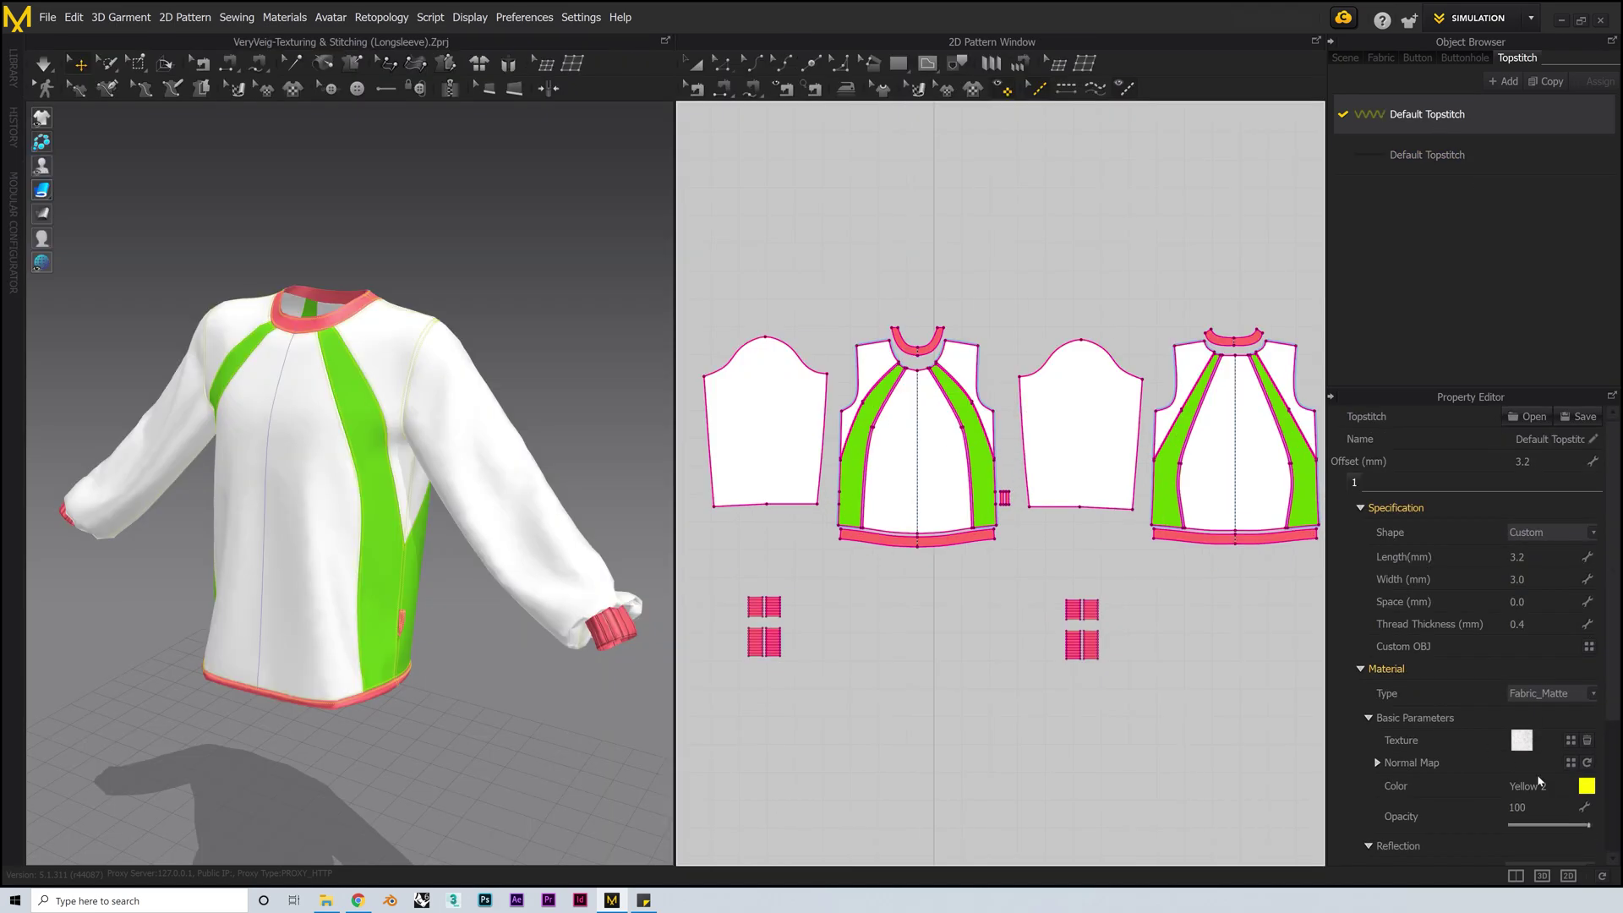
left_click(1000, 549)
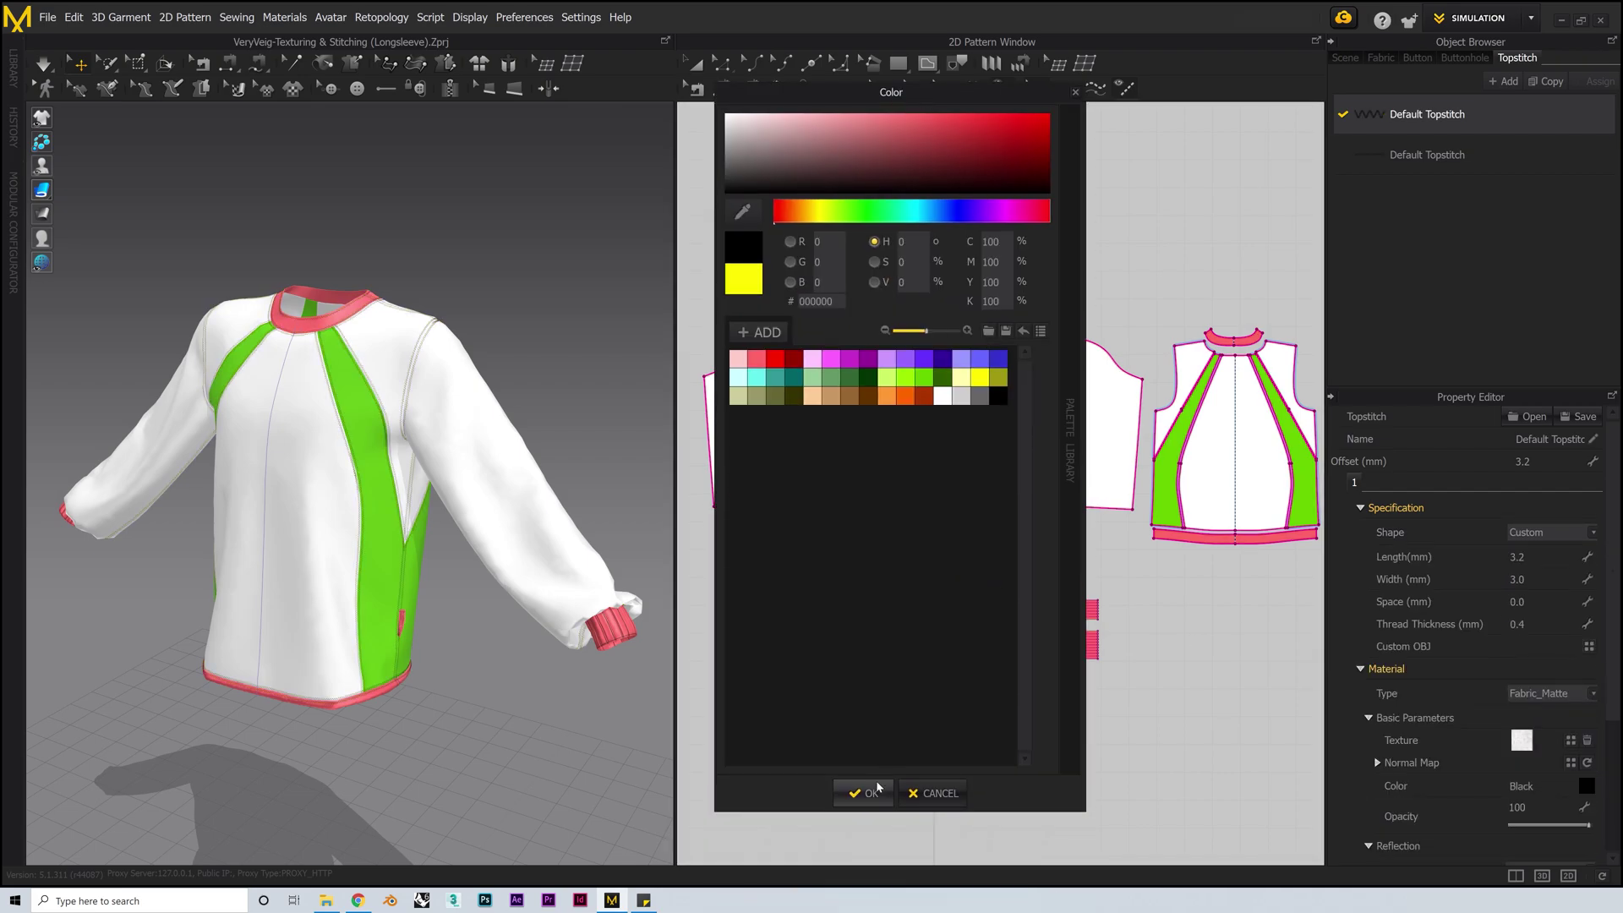
left_click(871, 792)
Step: Remove the topstitching from the two small red tab pieces beside the front panel, leaving the patterns in transform mode
scroll(1005, 500, "up", 10)
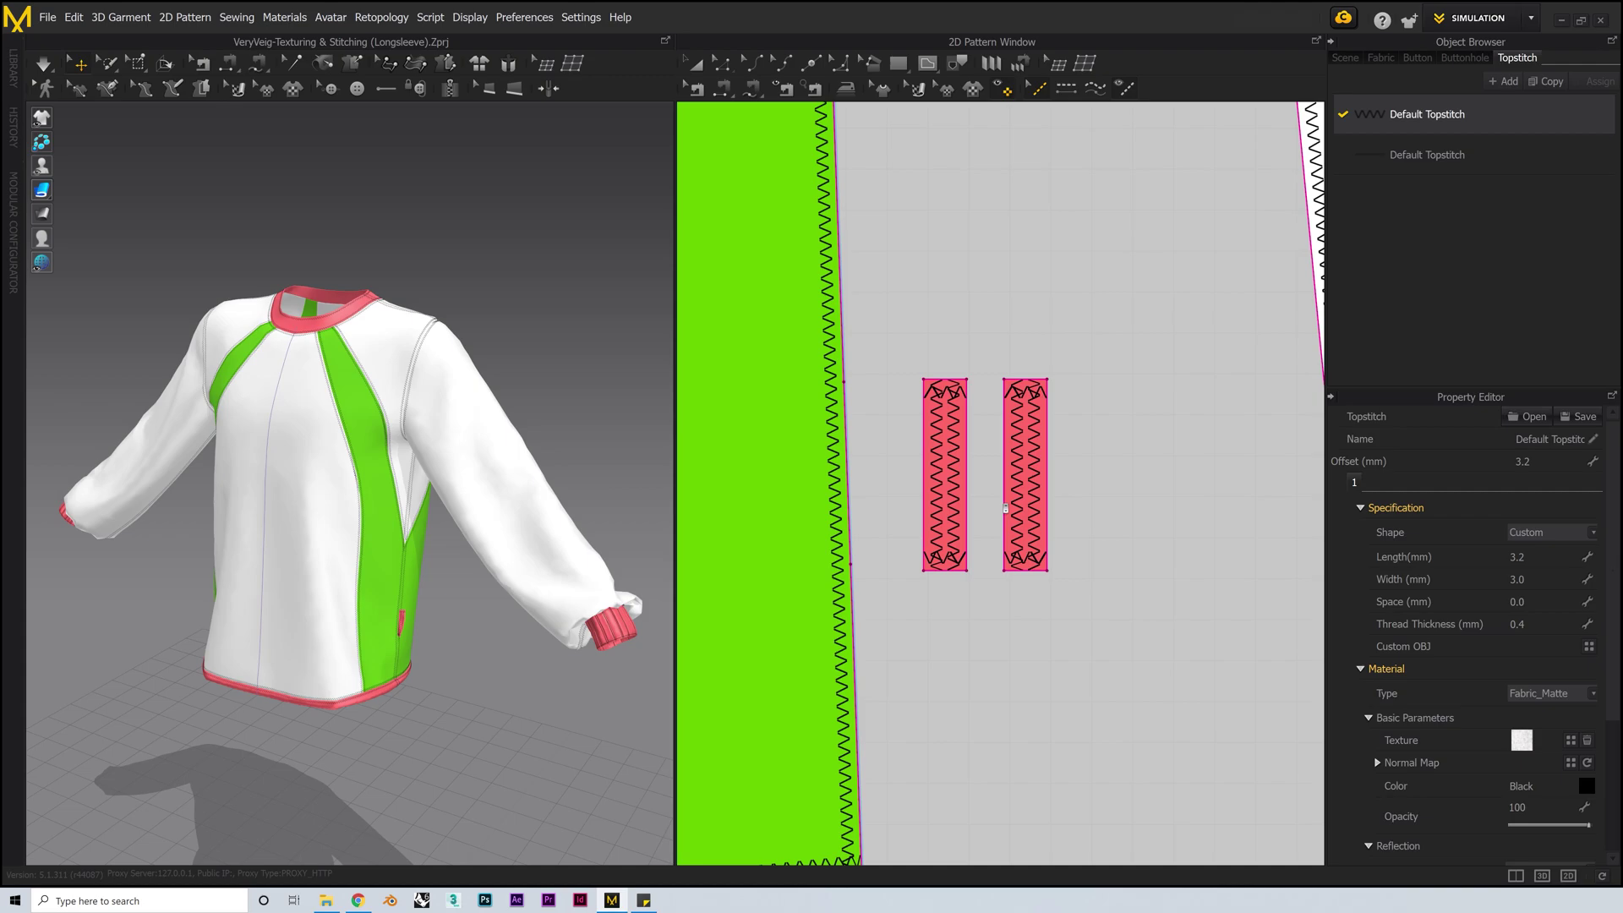
left_click(1085, 63)
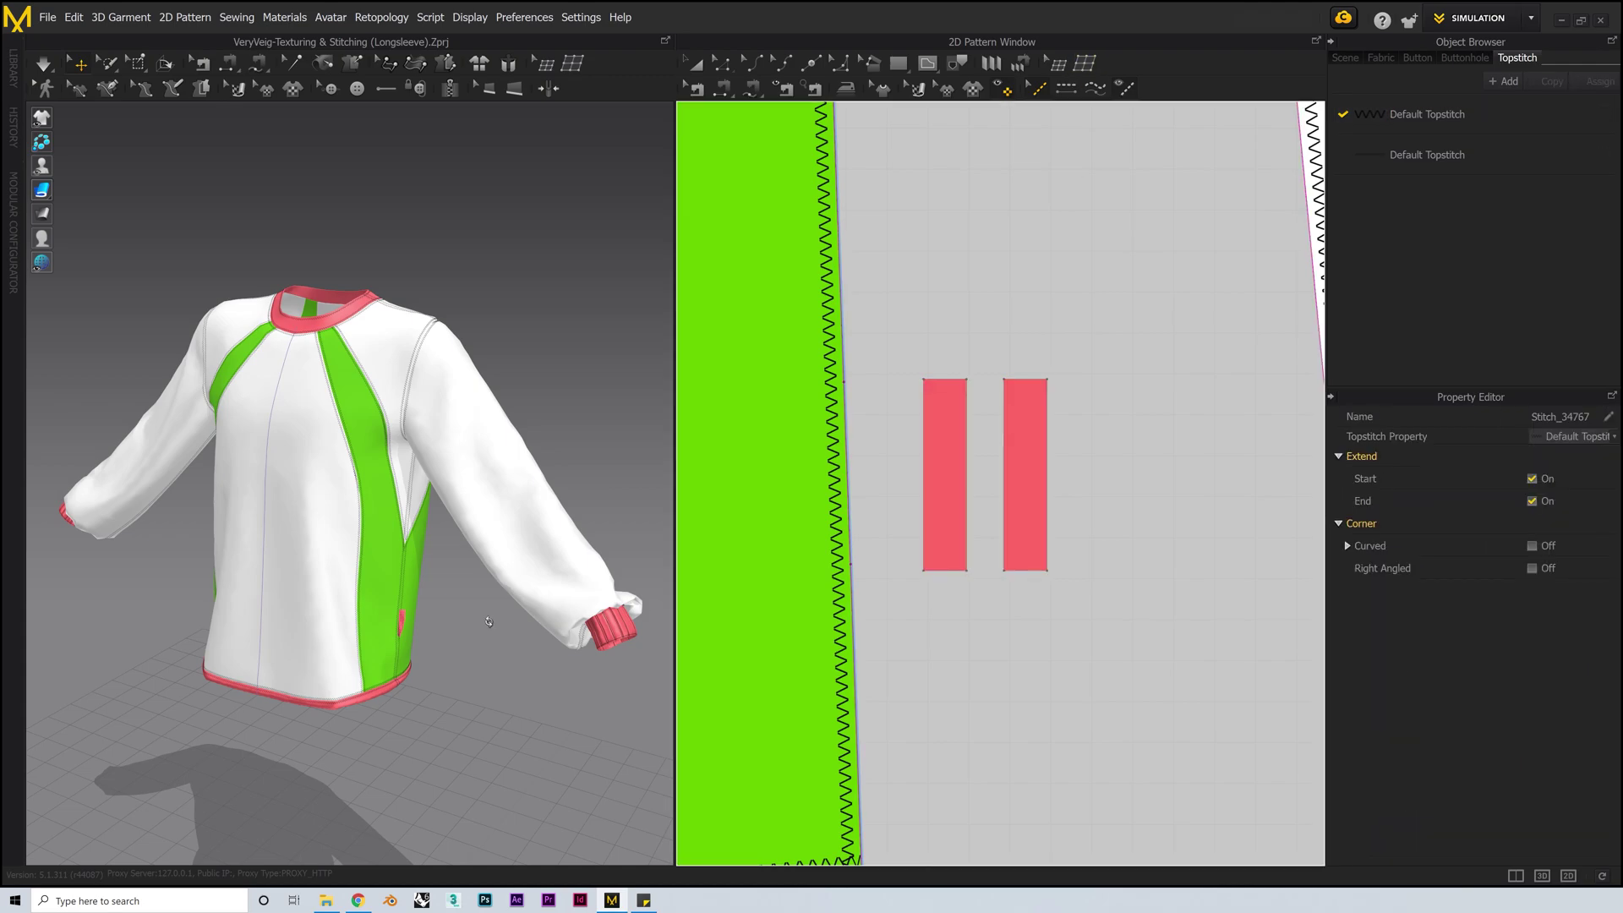
right_click_drag(490, 622, 528, 590)
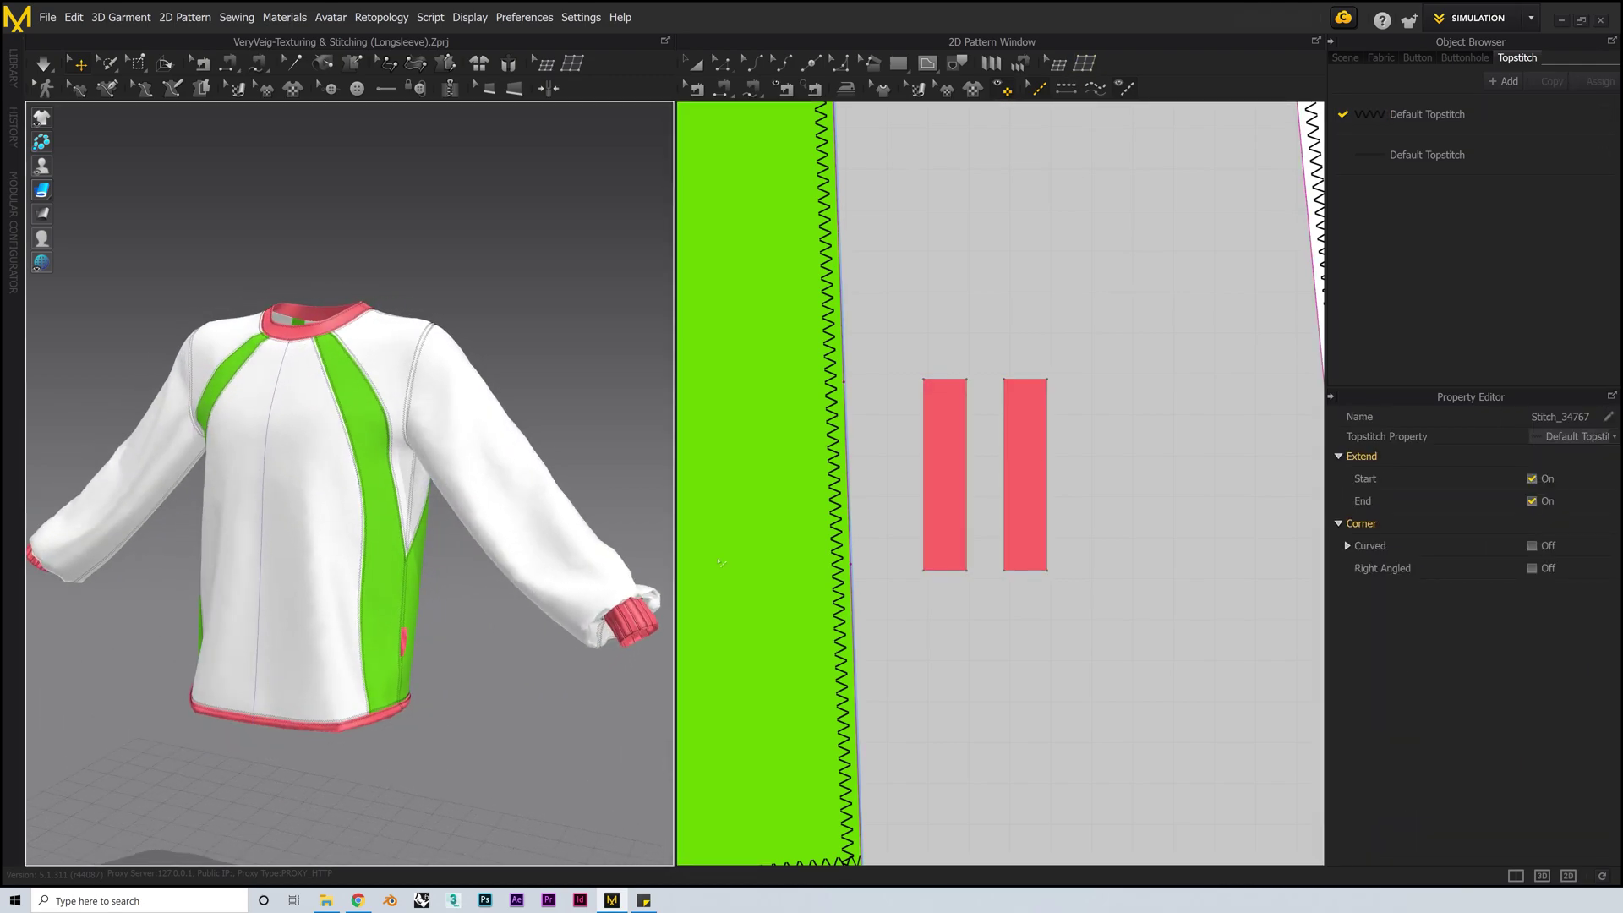
scroll(721, 562, "down", 10)
key("a")
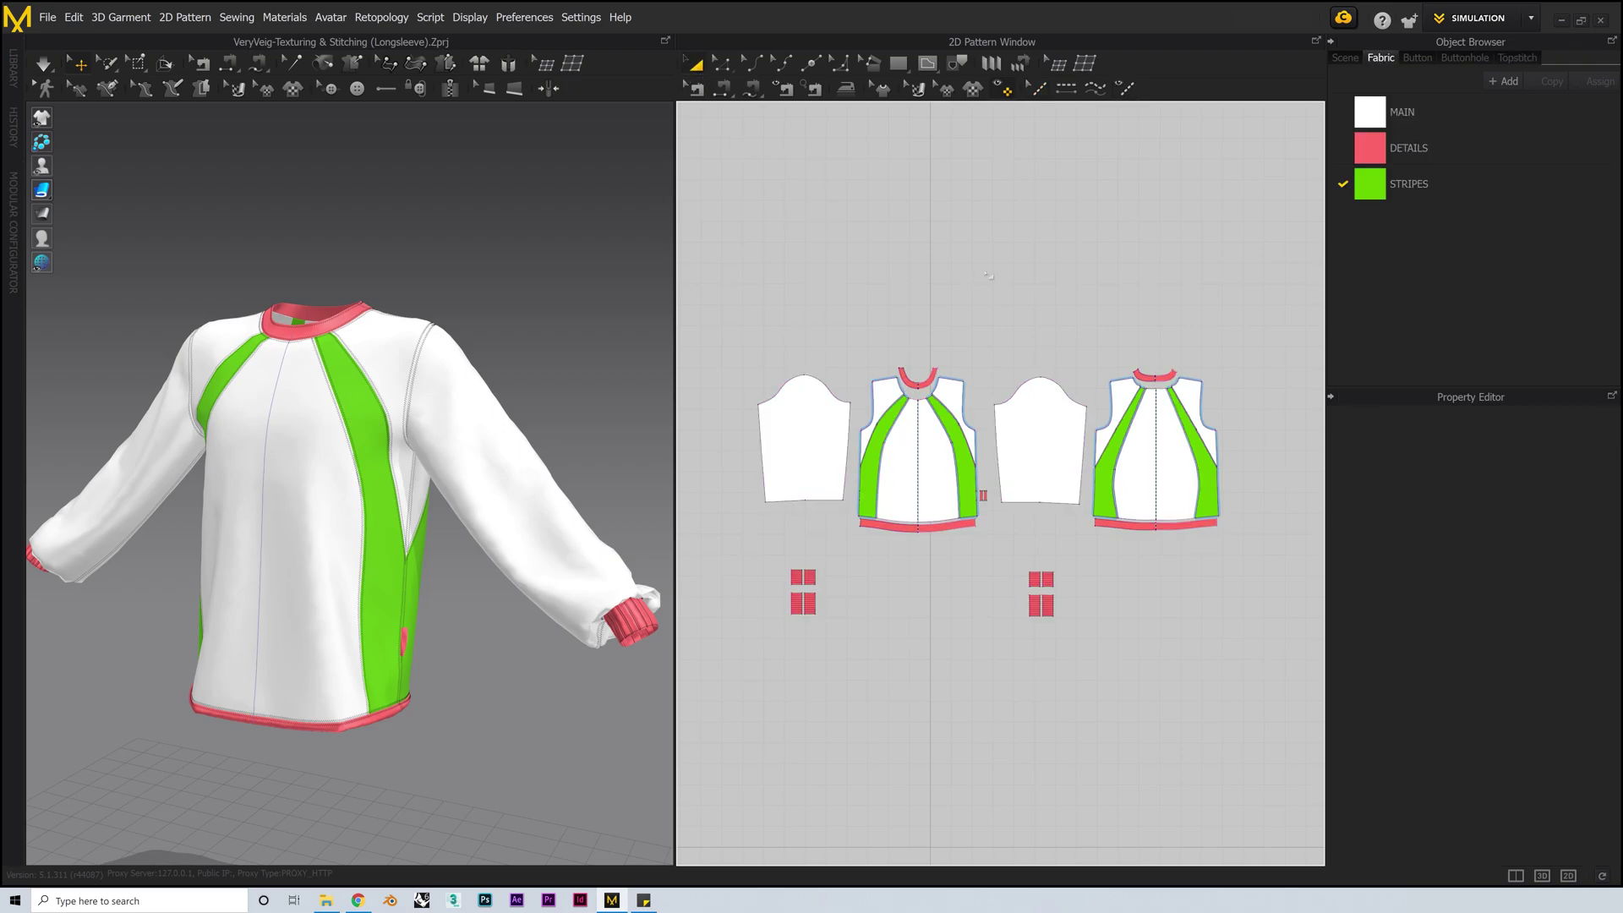
Step: Switch to the UV Editor workspace and set the UVs from the pattern alignment
left_click(1531, 18)
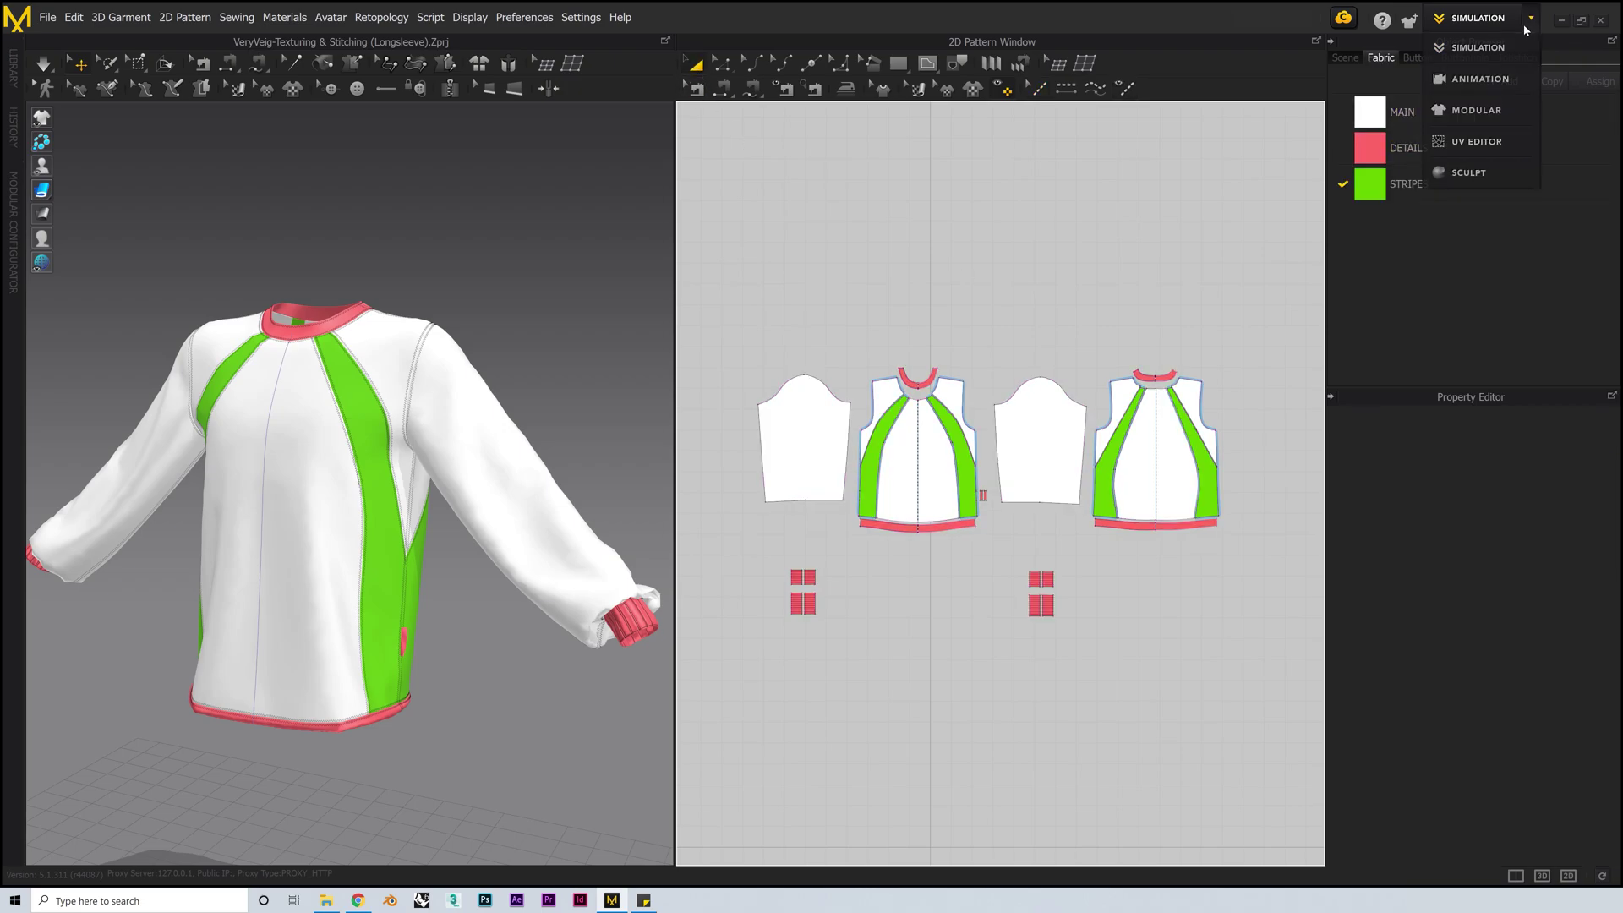
left_click(1472, 145)
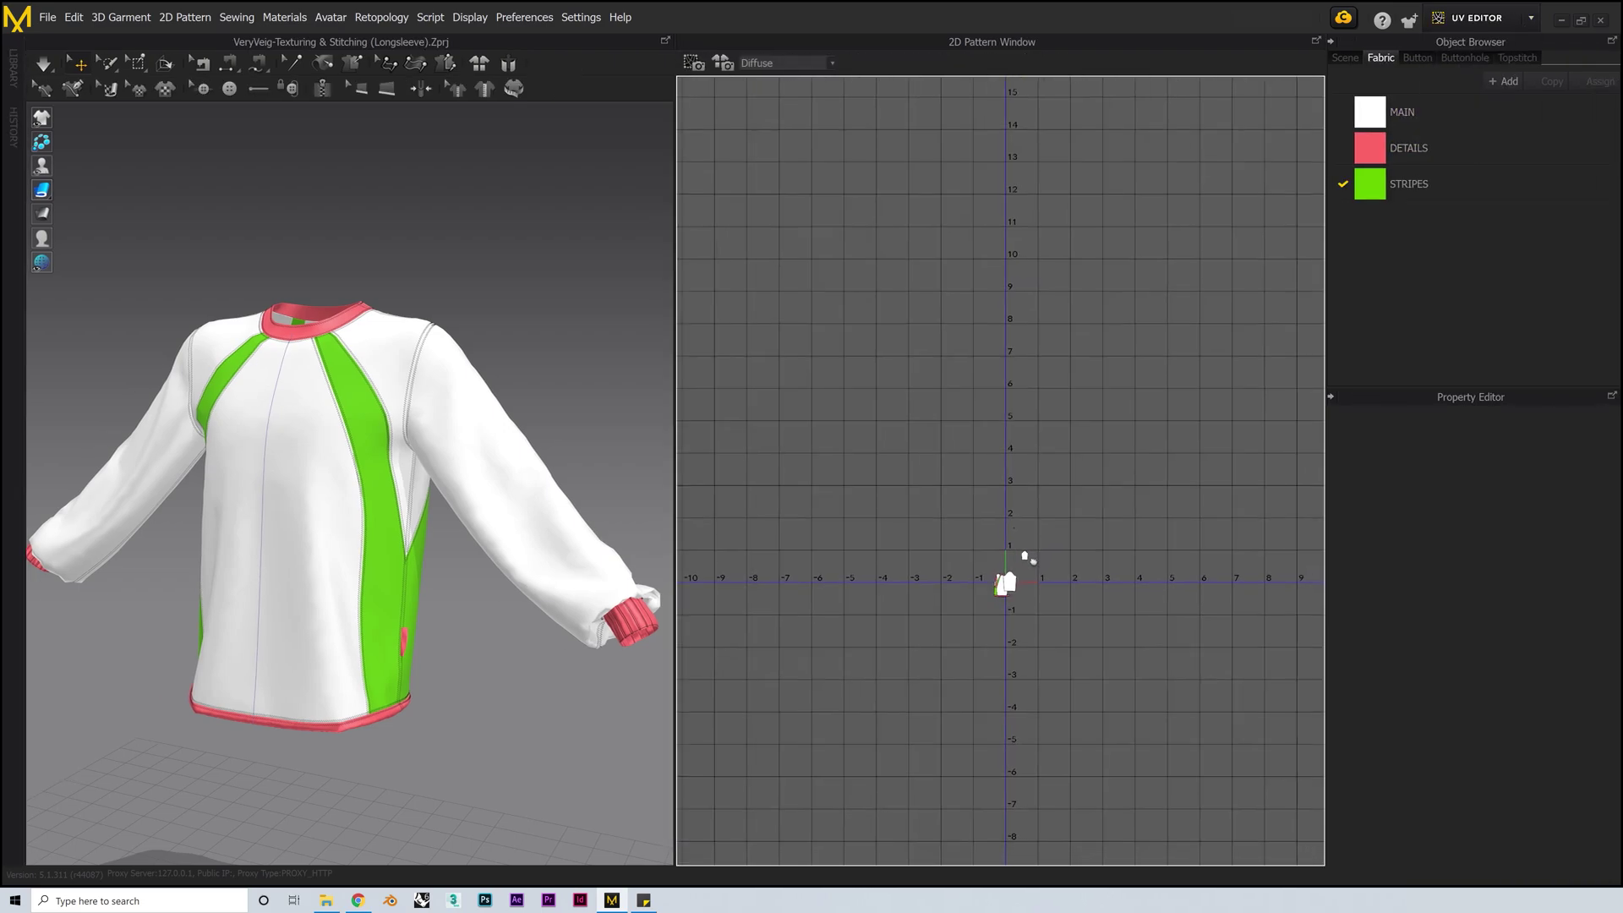
scroll(1024, 558, "up", 5)
right_click(1011, 583)
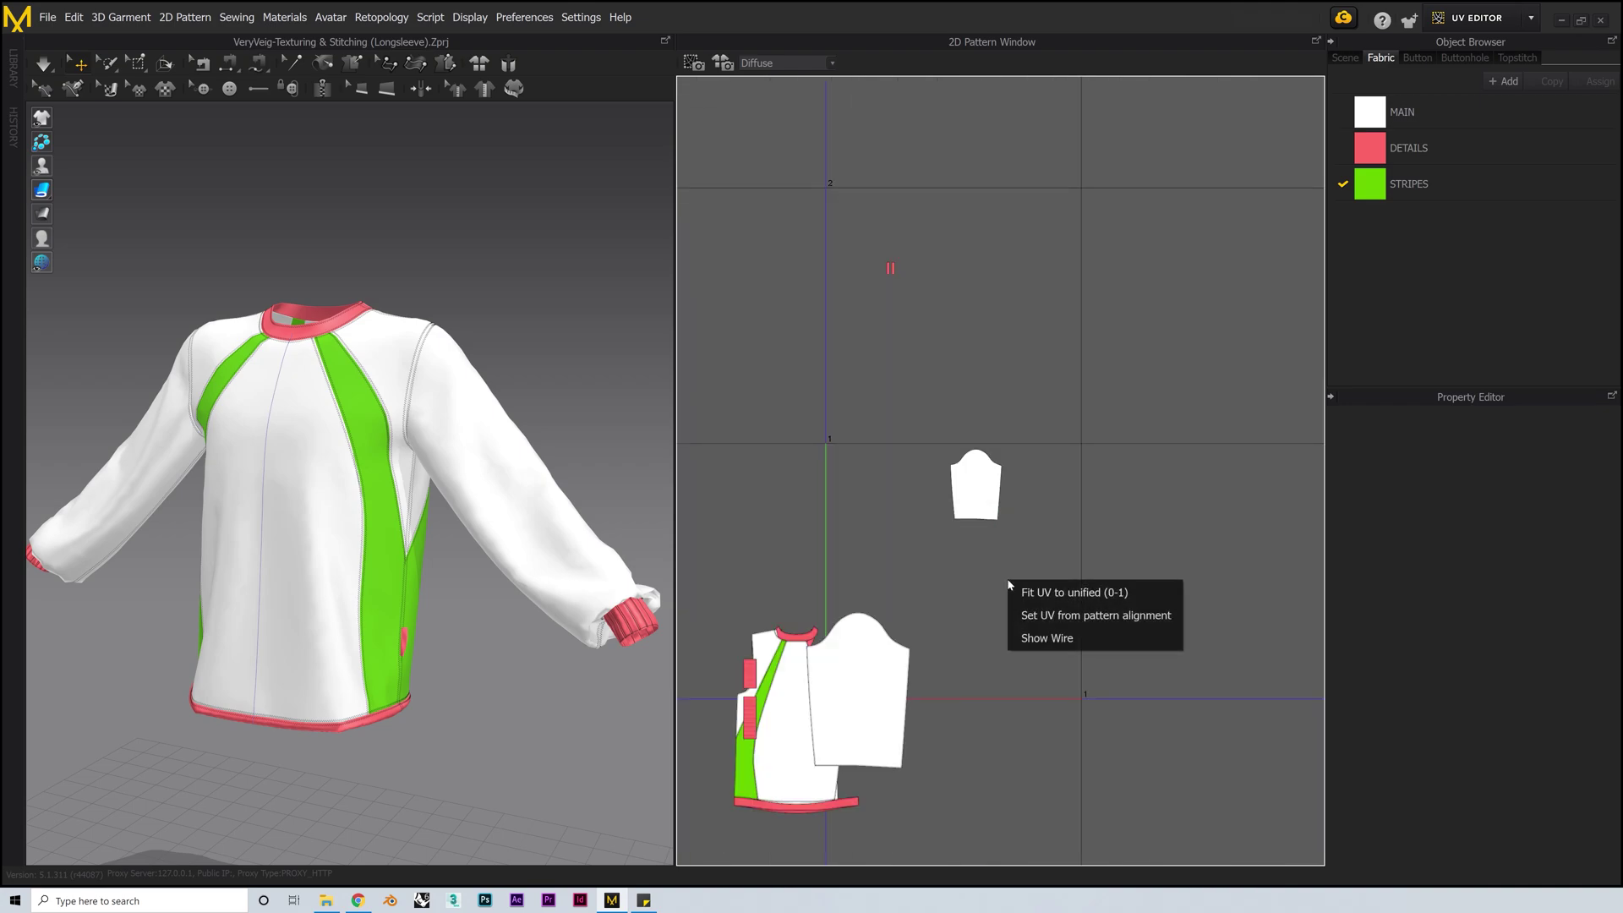
left_click(1047, 614)
Step: Fit the UVs to the unified 0-1 tile with absolute-length tile padding of 15 mm
scroll(938, 288, "down", 3)
right_click_drag(938, 288, 953, 348)
right_click(958, 372)
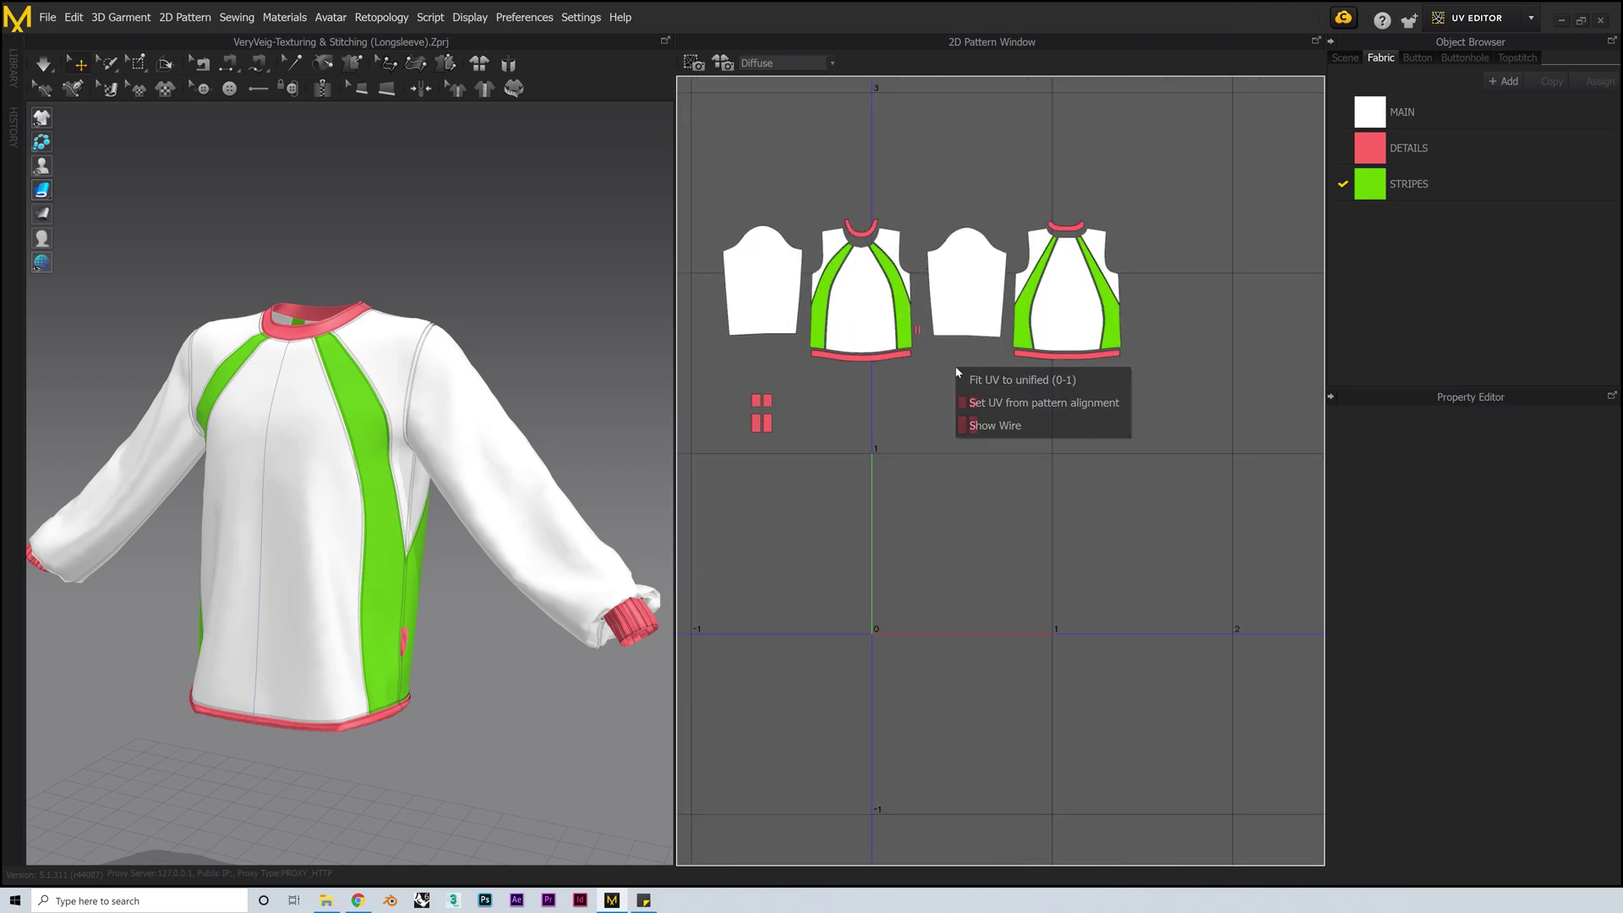
left_click(1002, 381)
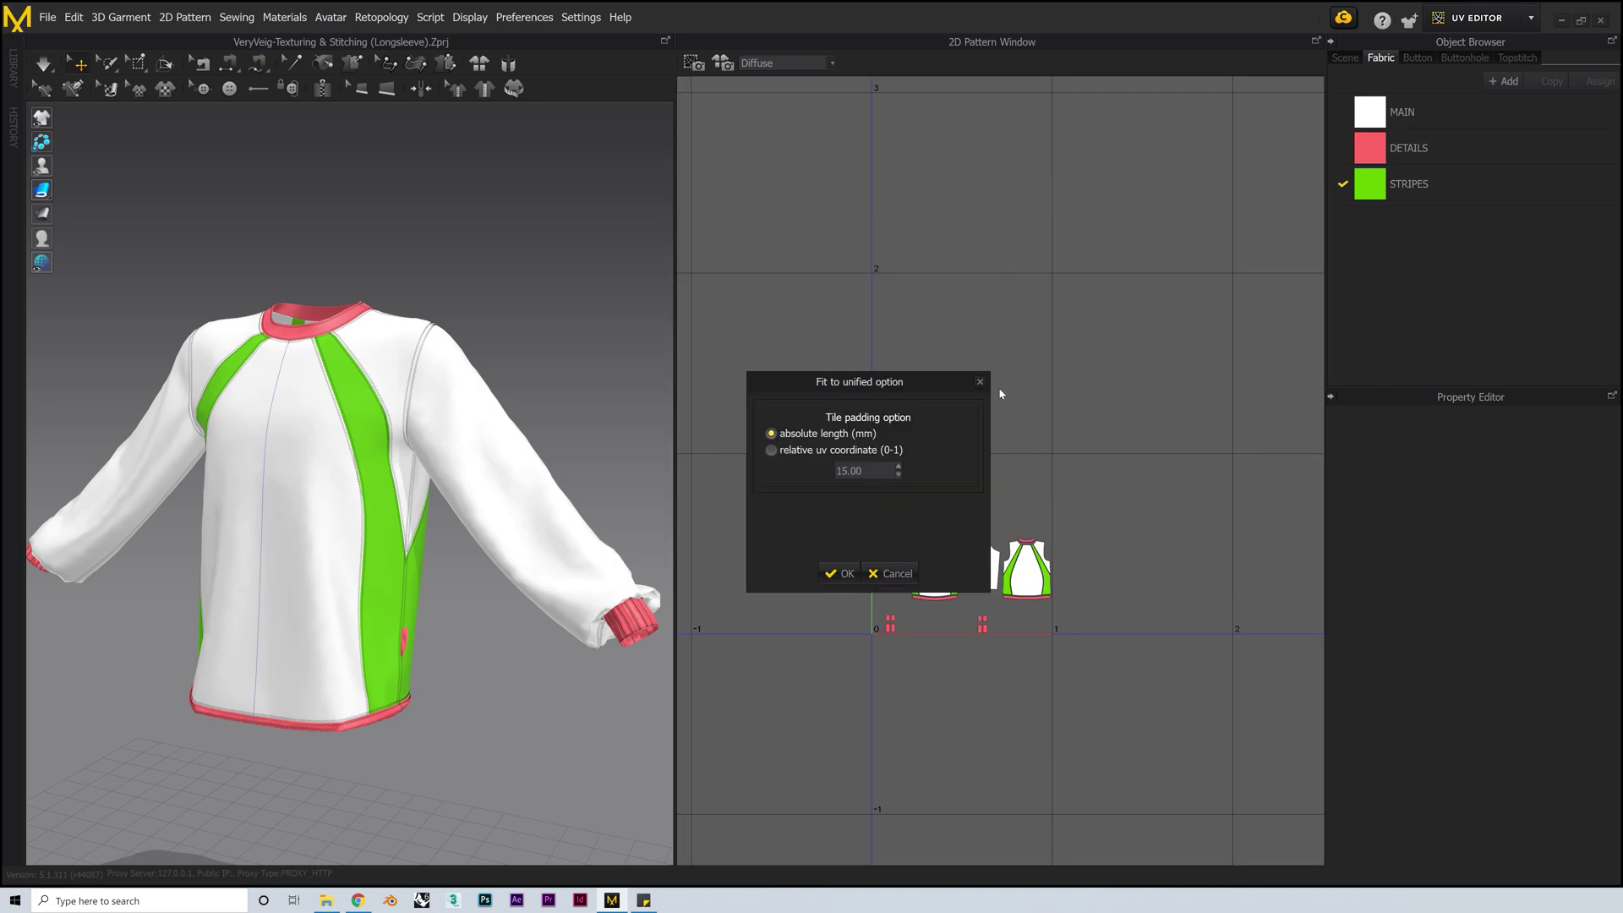
left_click(840, 574)
scroll(989, 561, "up", 5)
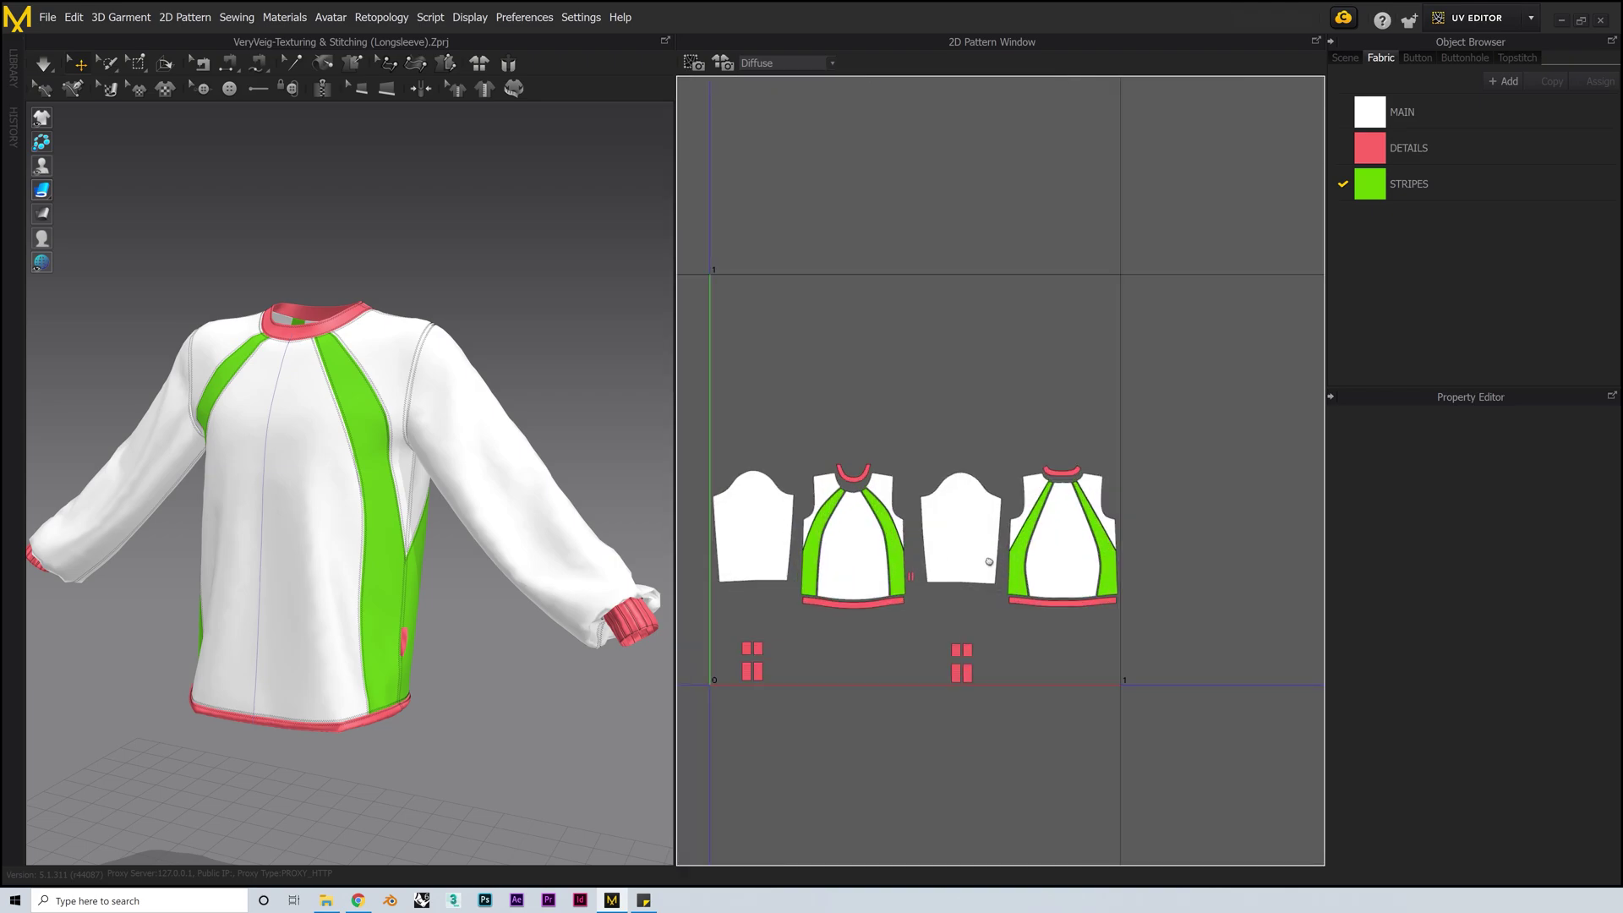
scroll(945, 611, "up", 5)
scroll(945, 612, "down", 6)
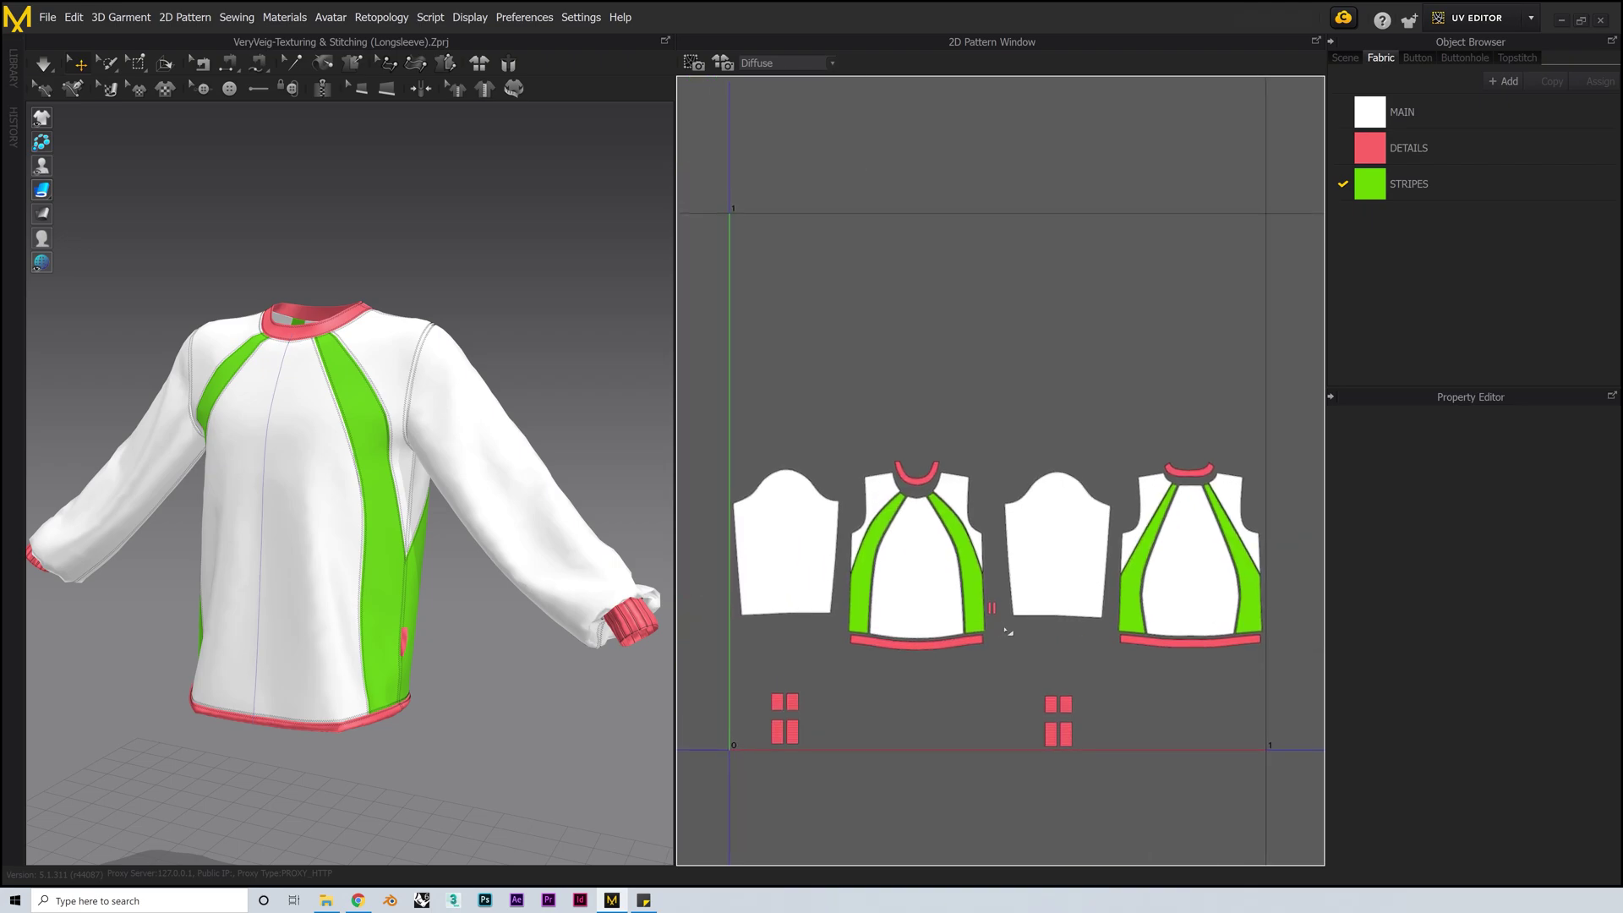
Step: Start an OBJ export of the garment, saving it on the Desktop as longsleeve
left_click(48, 18)
mouse_move(120, 225)
left_click(239, 225)
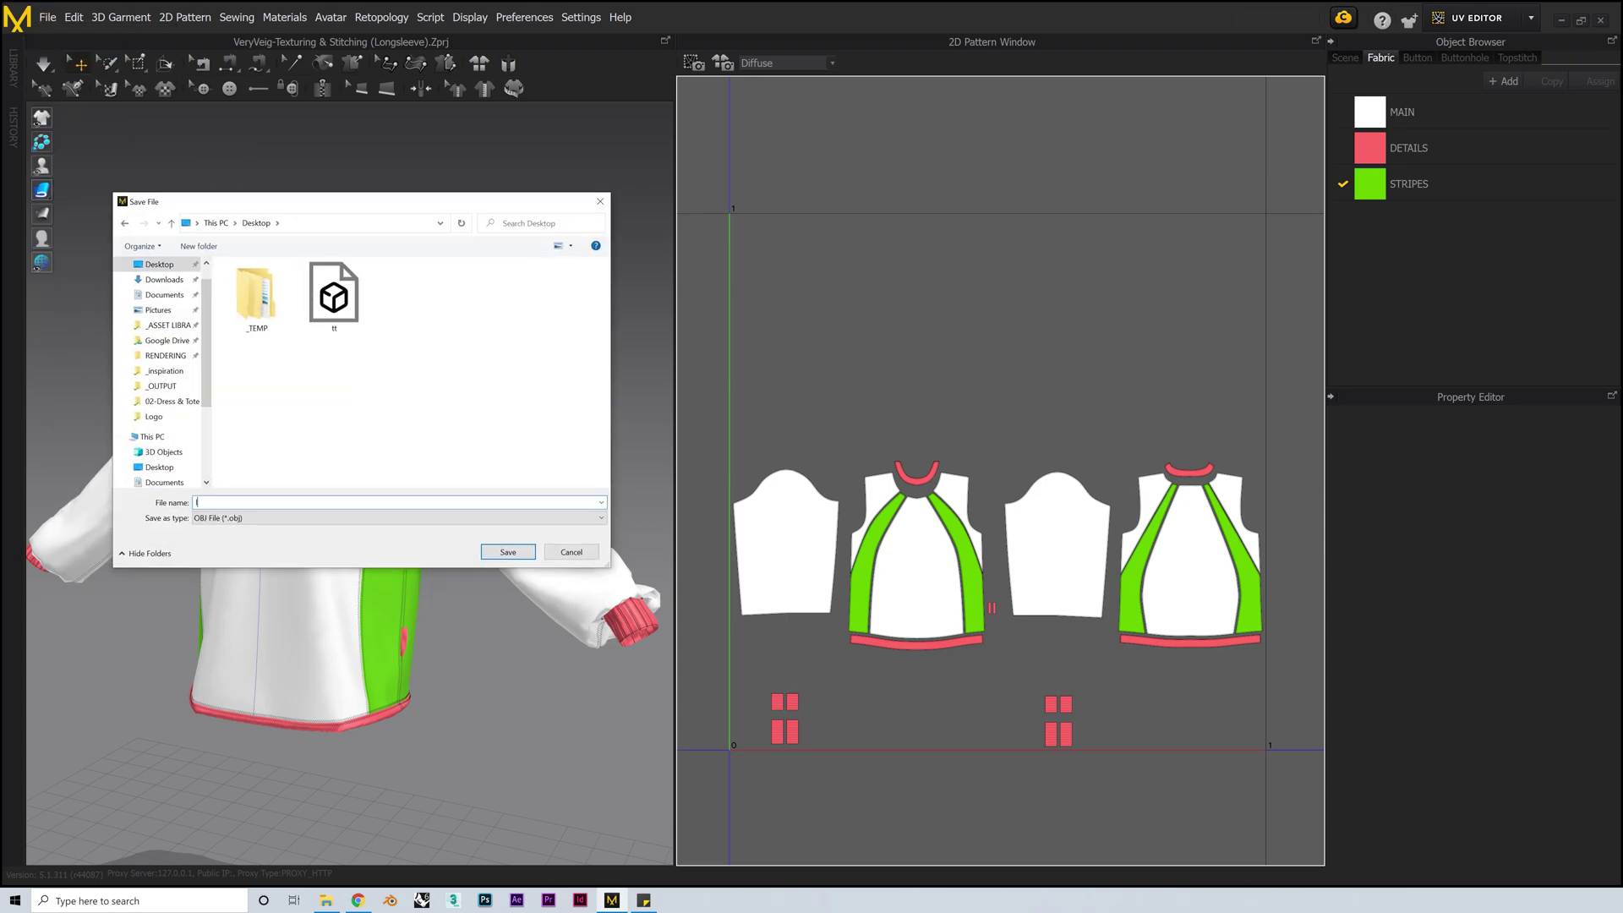
left_click(522, 551)
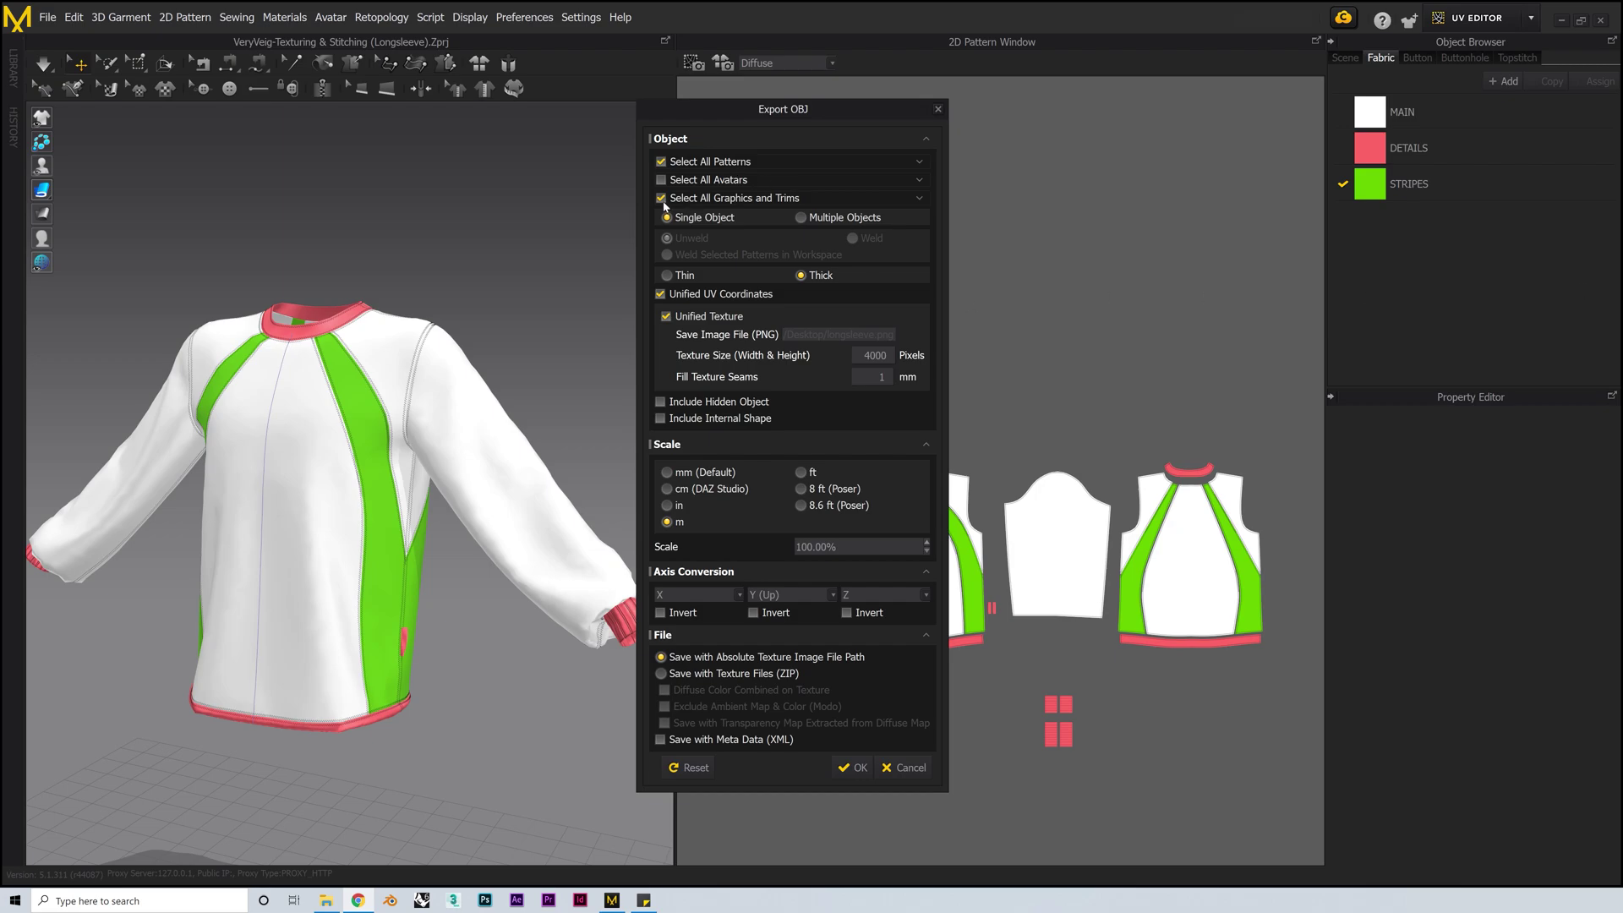
Step: Exclude all graphics and trims, set the unified texture size to 8000 pixels, and complete the OBJ export
left_click(790, 203)
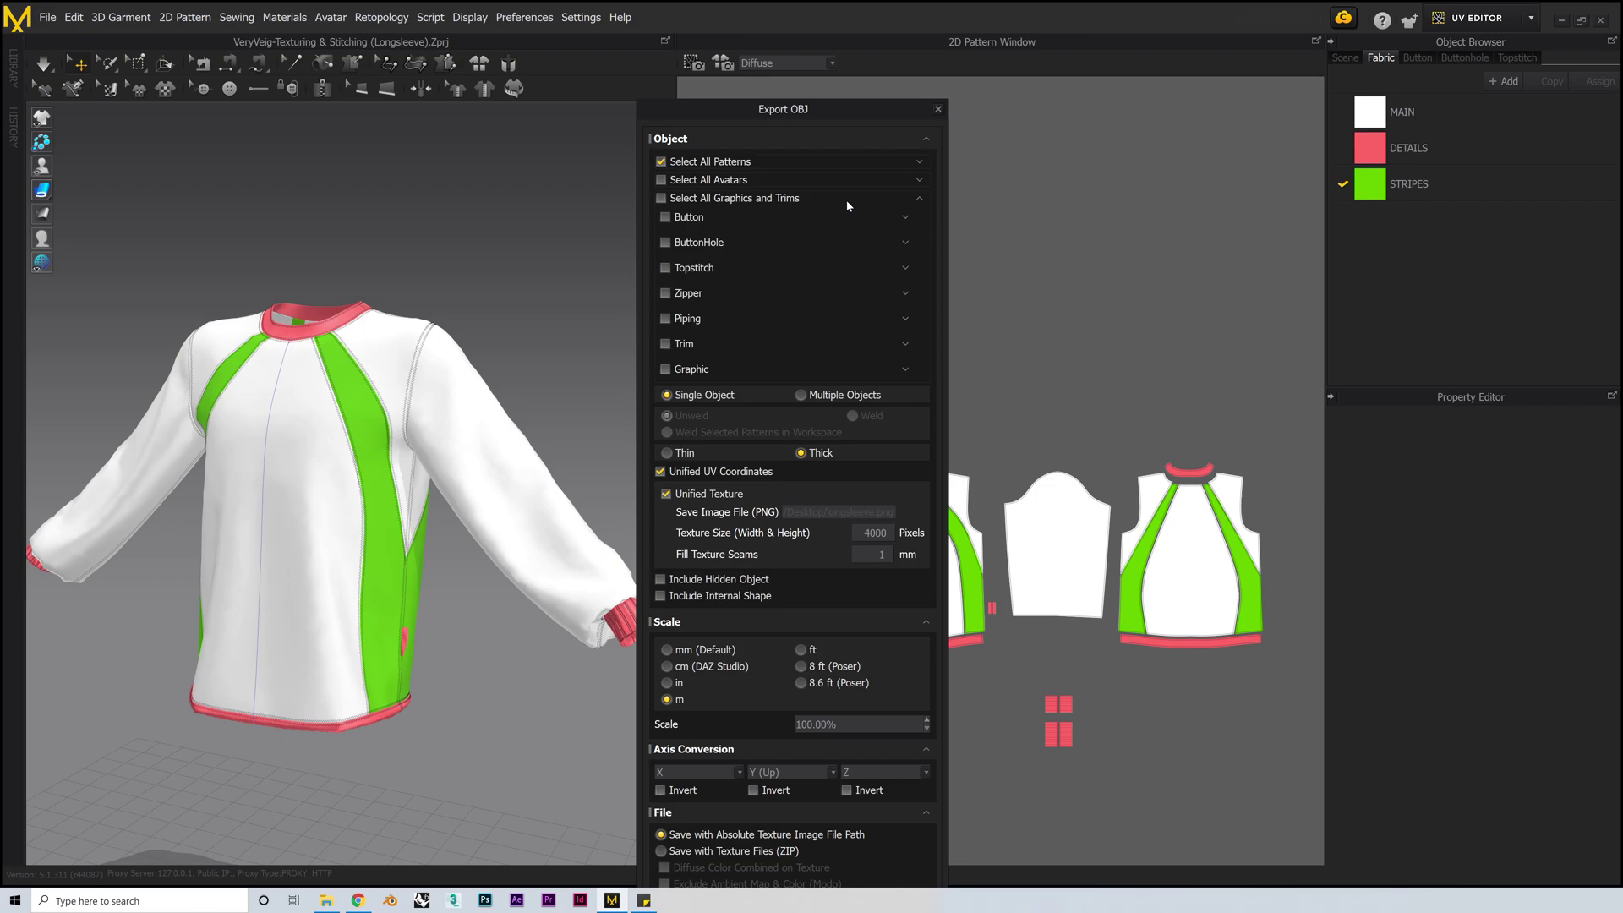
left_click(920, 199)
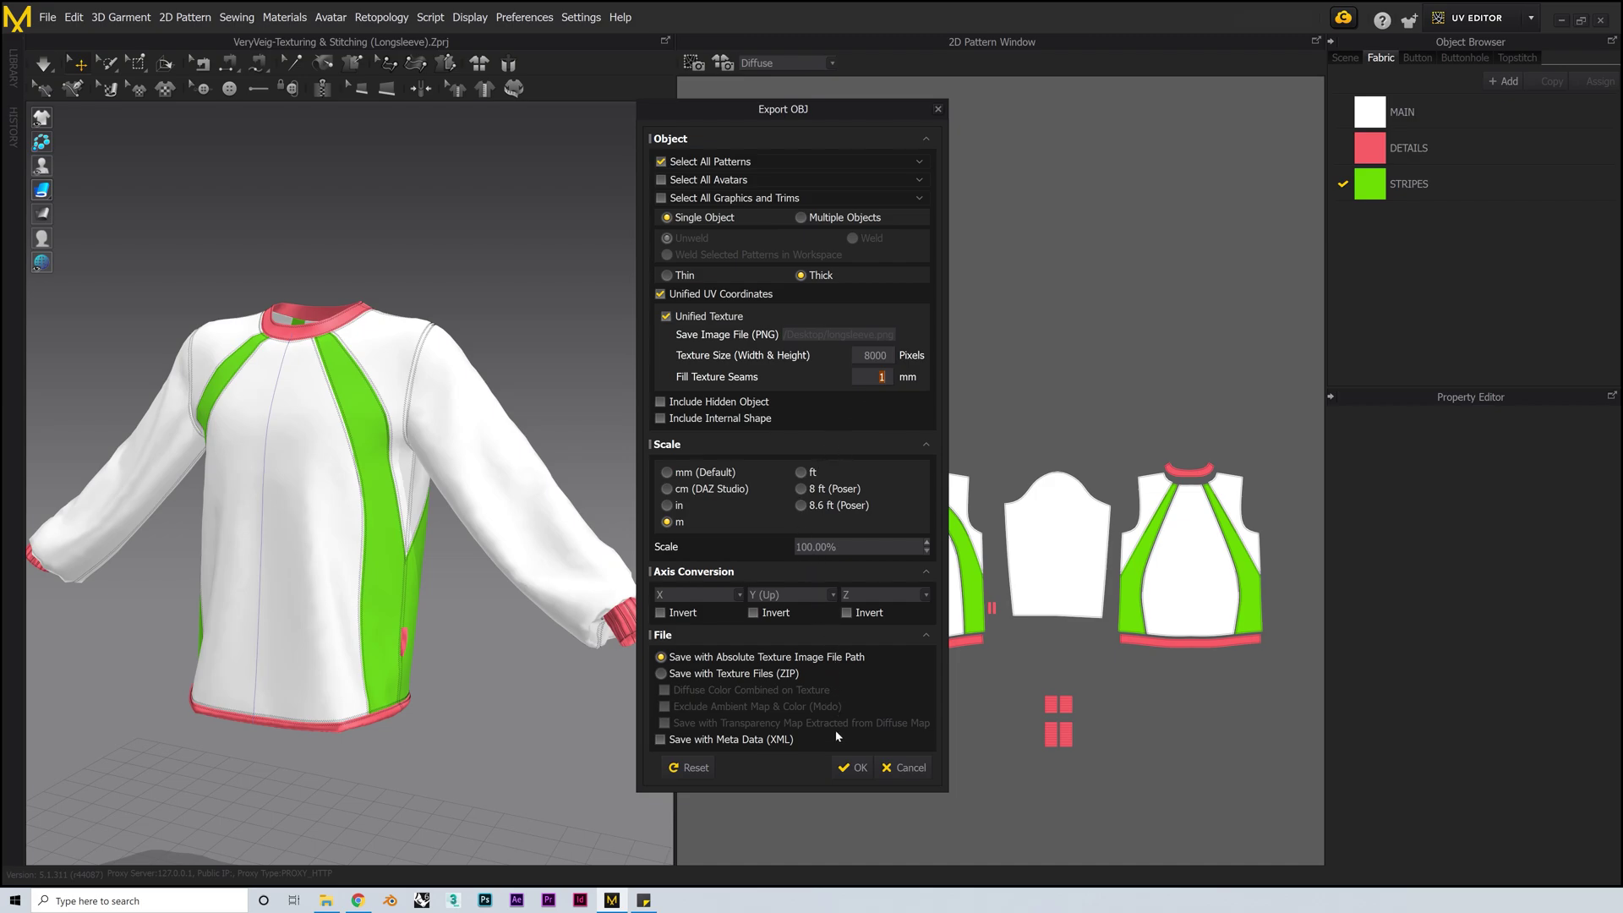
left_click(842, 769)
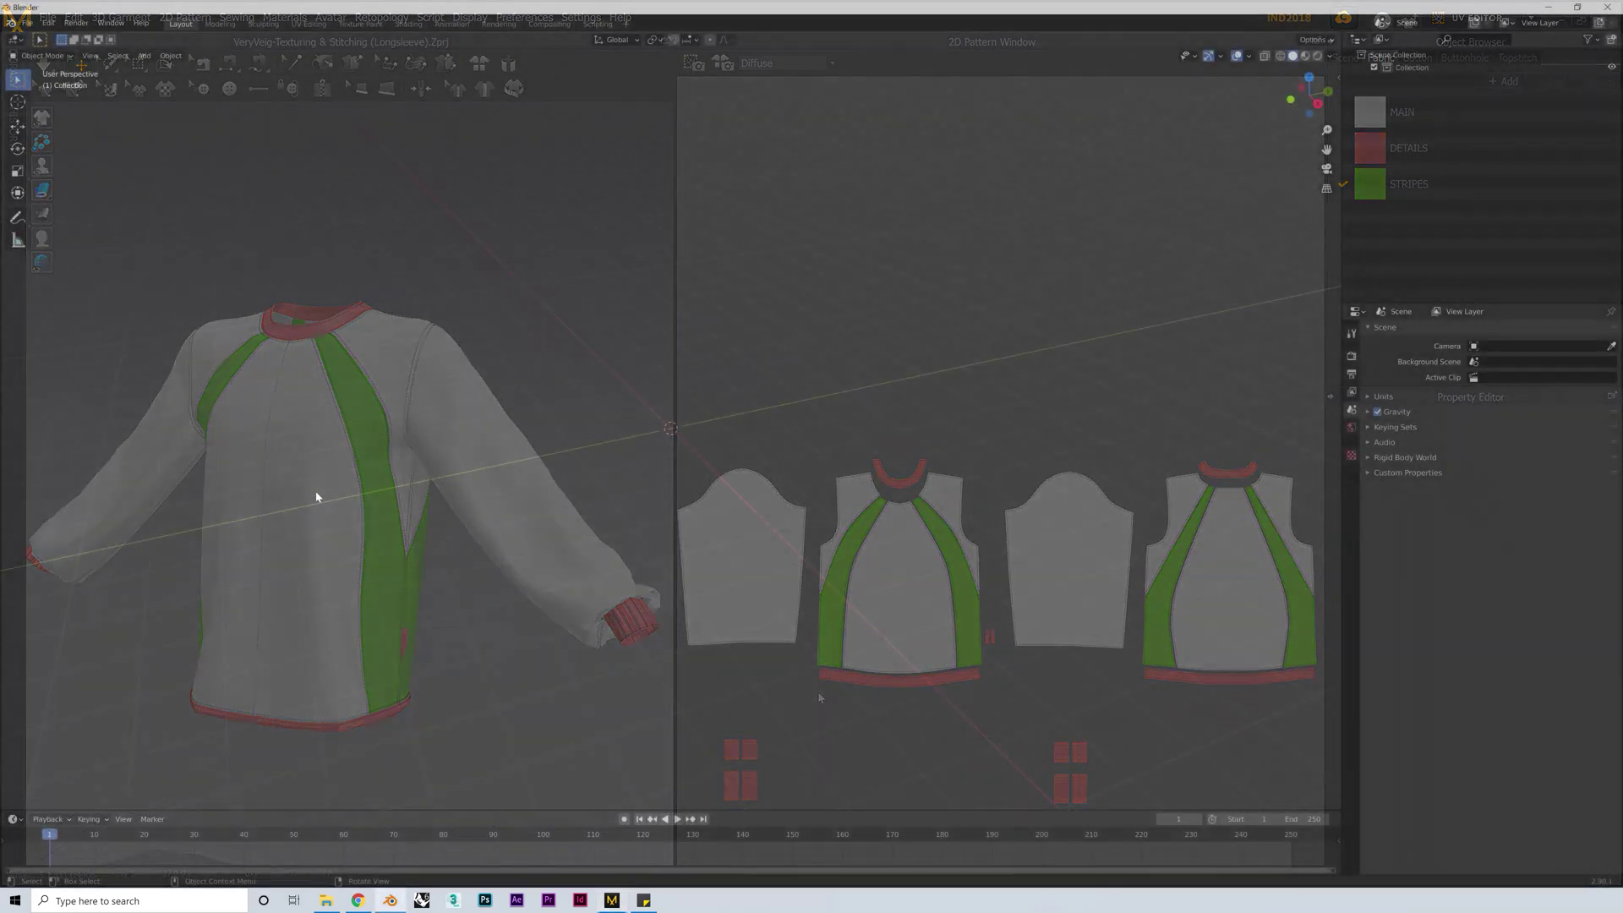
Step: Switch to Blender and import the exported longsleeve OBJ file
left_click(28, 23)
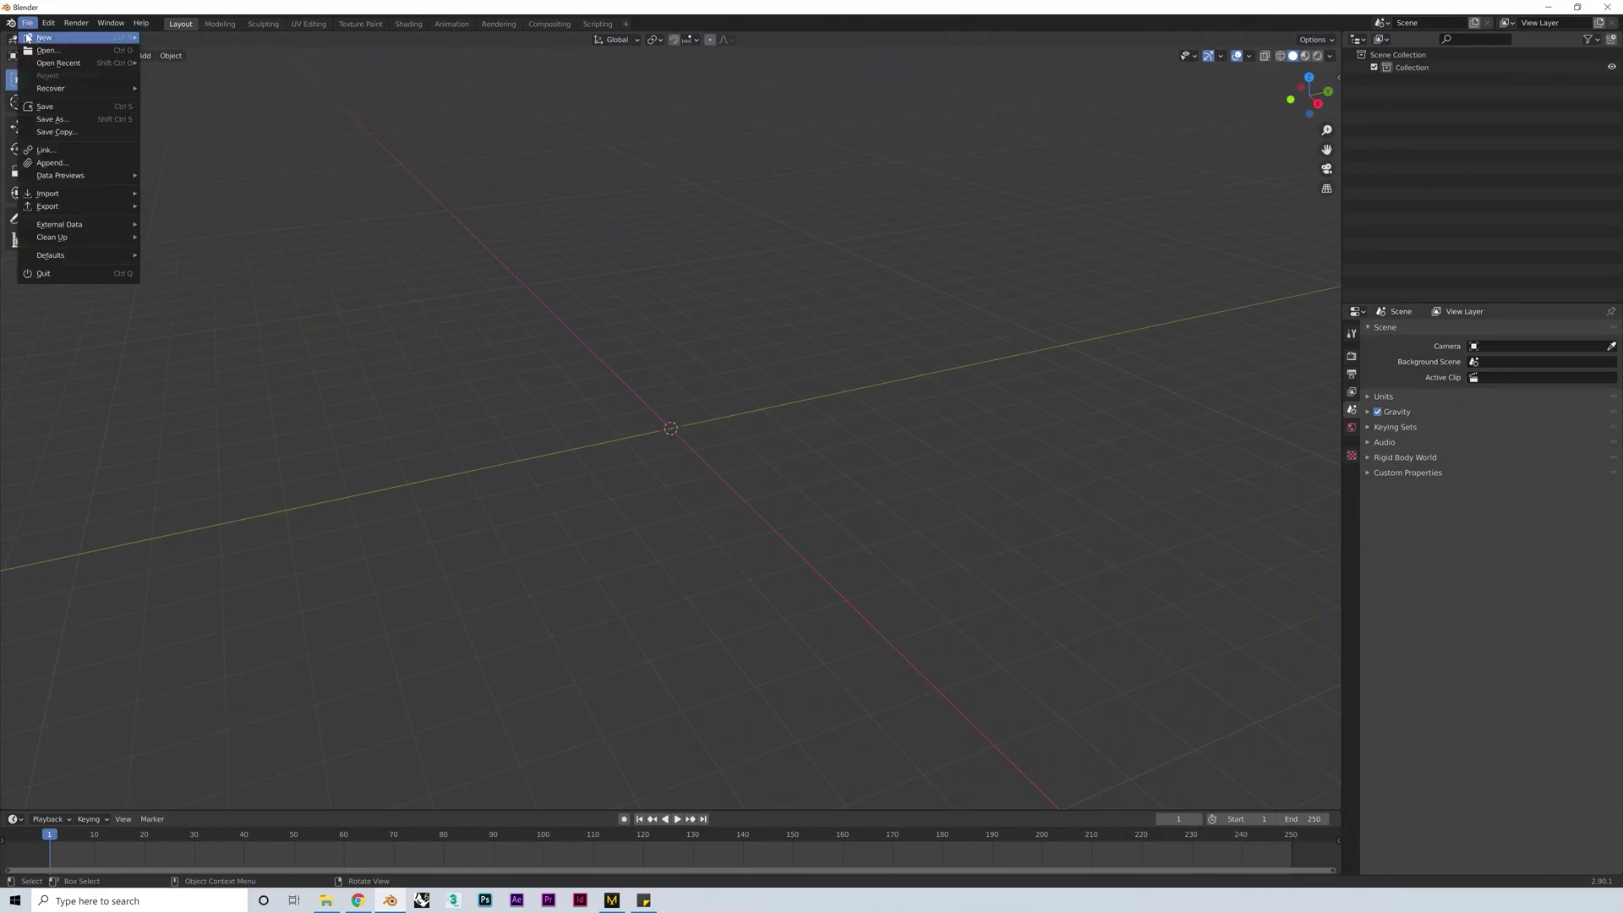
mouse_move(69, 200)
left_click(180, 294)
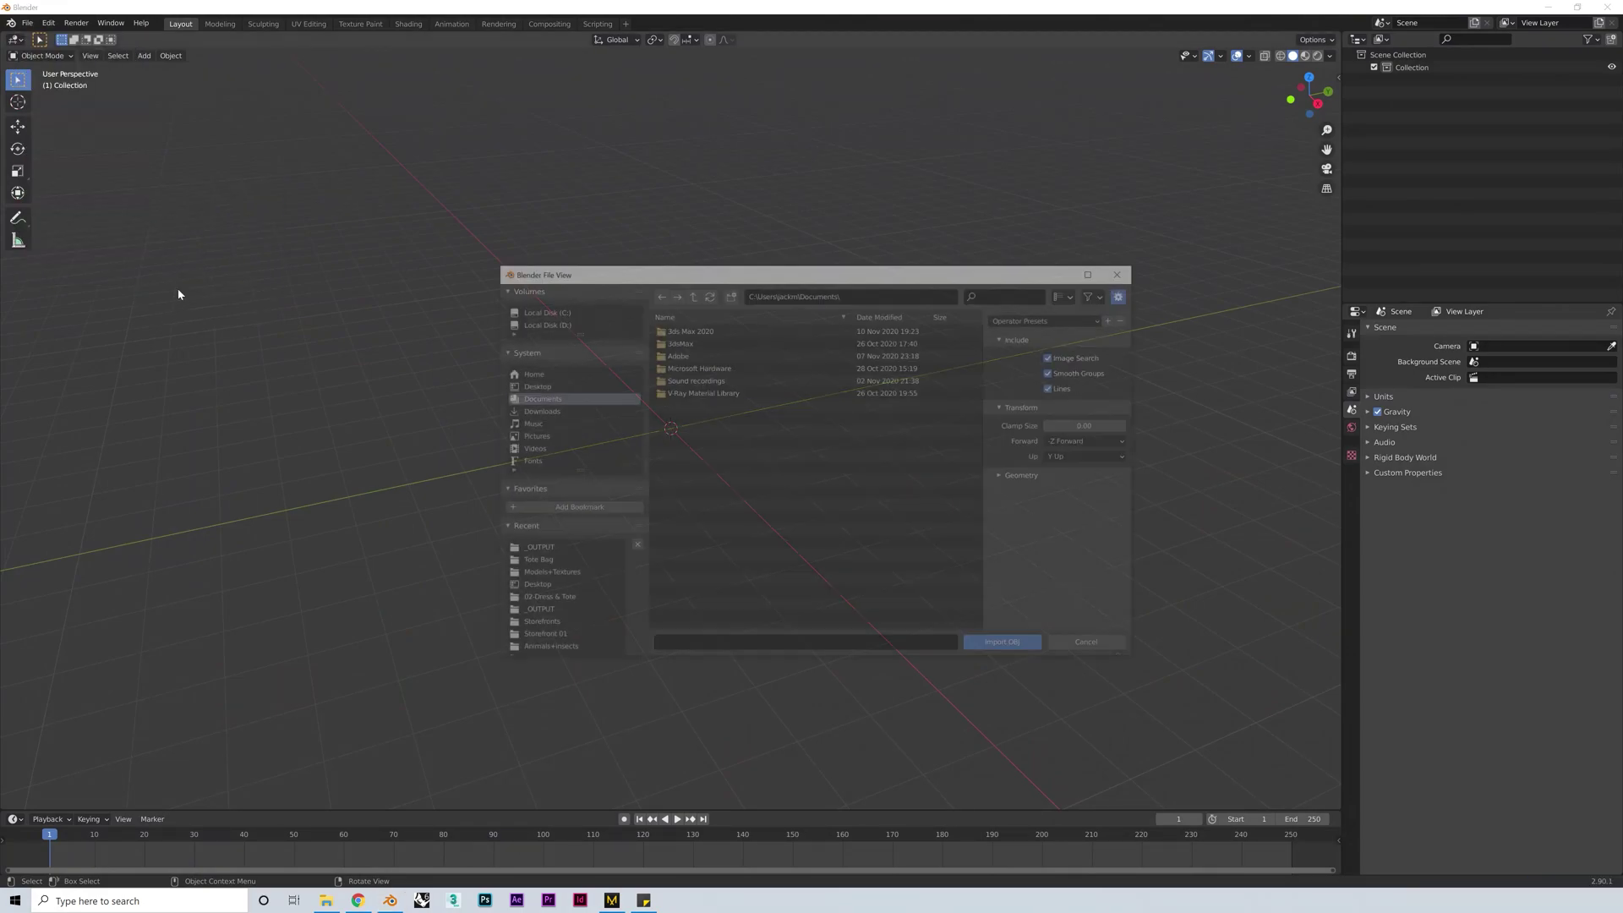
left_click(1012, 648)
Step: Frame the imported garment and display it with Material Preview shading to show the stitched texture
middle_click_drag(690, 482, 779, 464)
key("KP_Decimal")
left_click(1184, 178)
left_click(1305, 55)
scroll(830, 317, "up", 7)
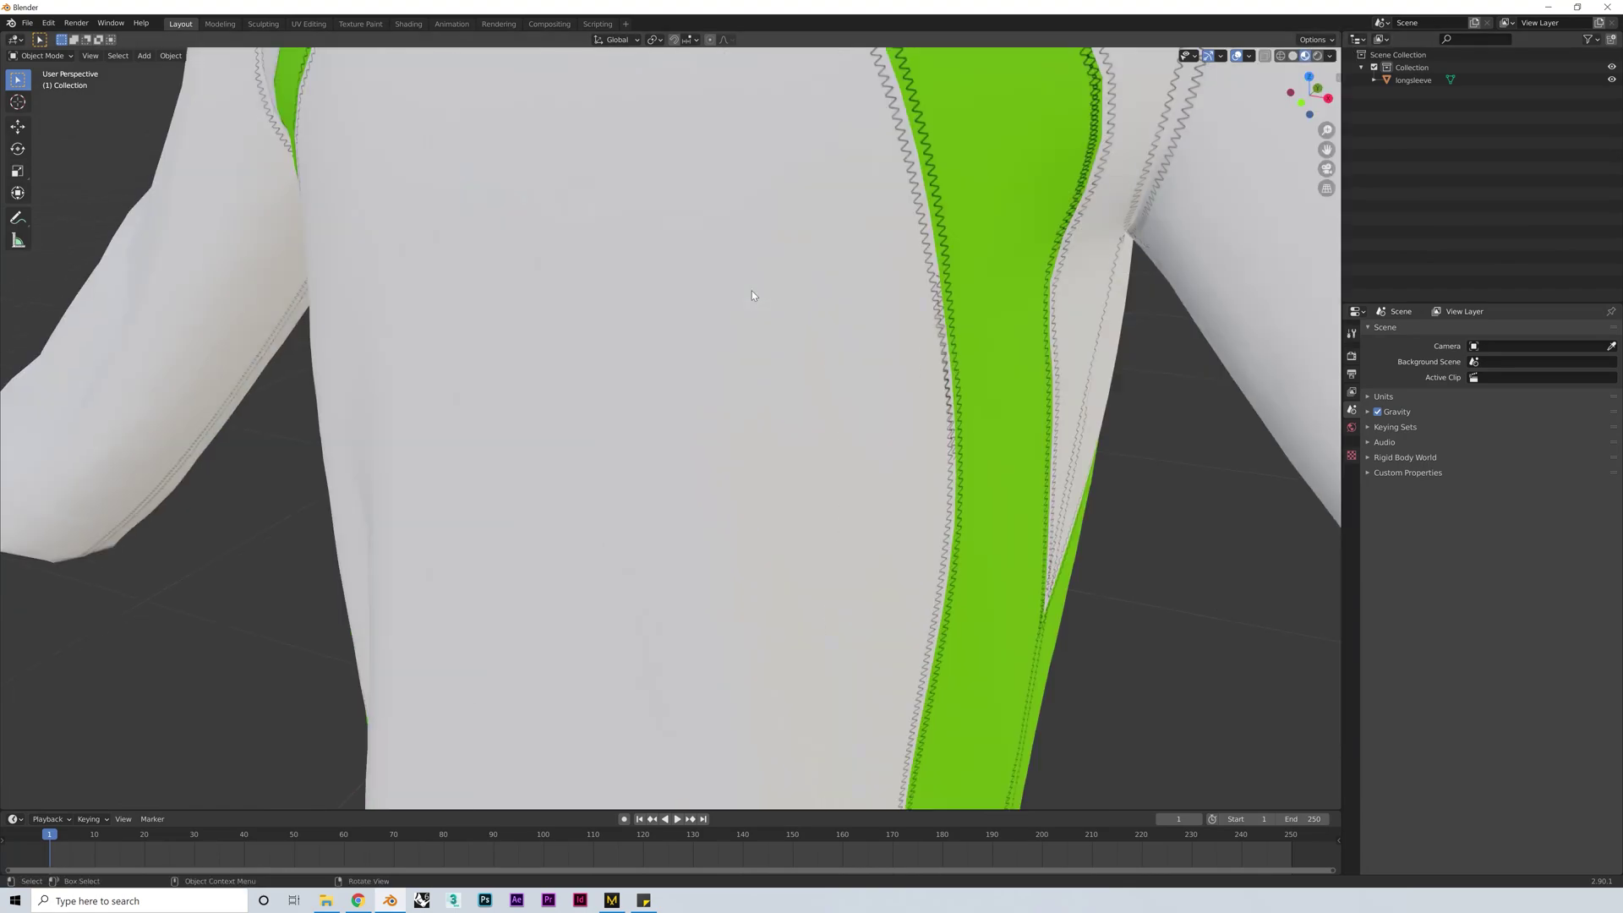
scroll(828, 371, "down", 1)
middle_click_drag(828, 372, 803, 438)
Step: Check the longsleeve's mesh briefly in Edit Mode, return to Object Mode and examine the whole garment
left_click(704, 378)
key("Tab")
key("Tab")
scroll(752, 397, "down", 4)
middle_click_drag(803, 438, 738, 293, "shift")
scroll(739, 329, "down", 1)
left_click(959, 284)
middle_click_drag(955, 286, 947, 314)
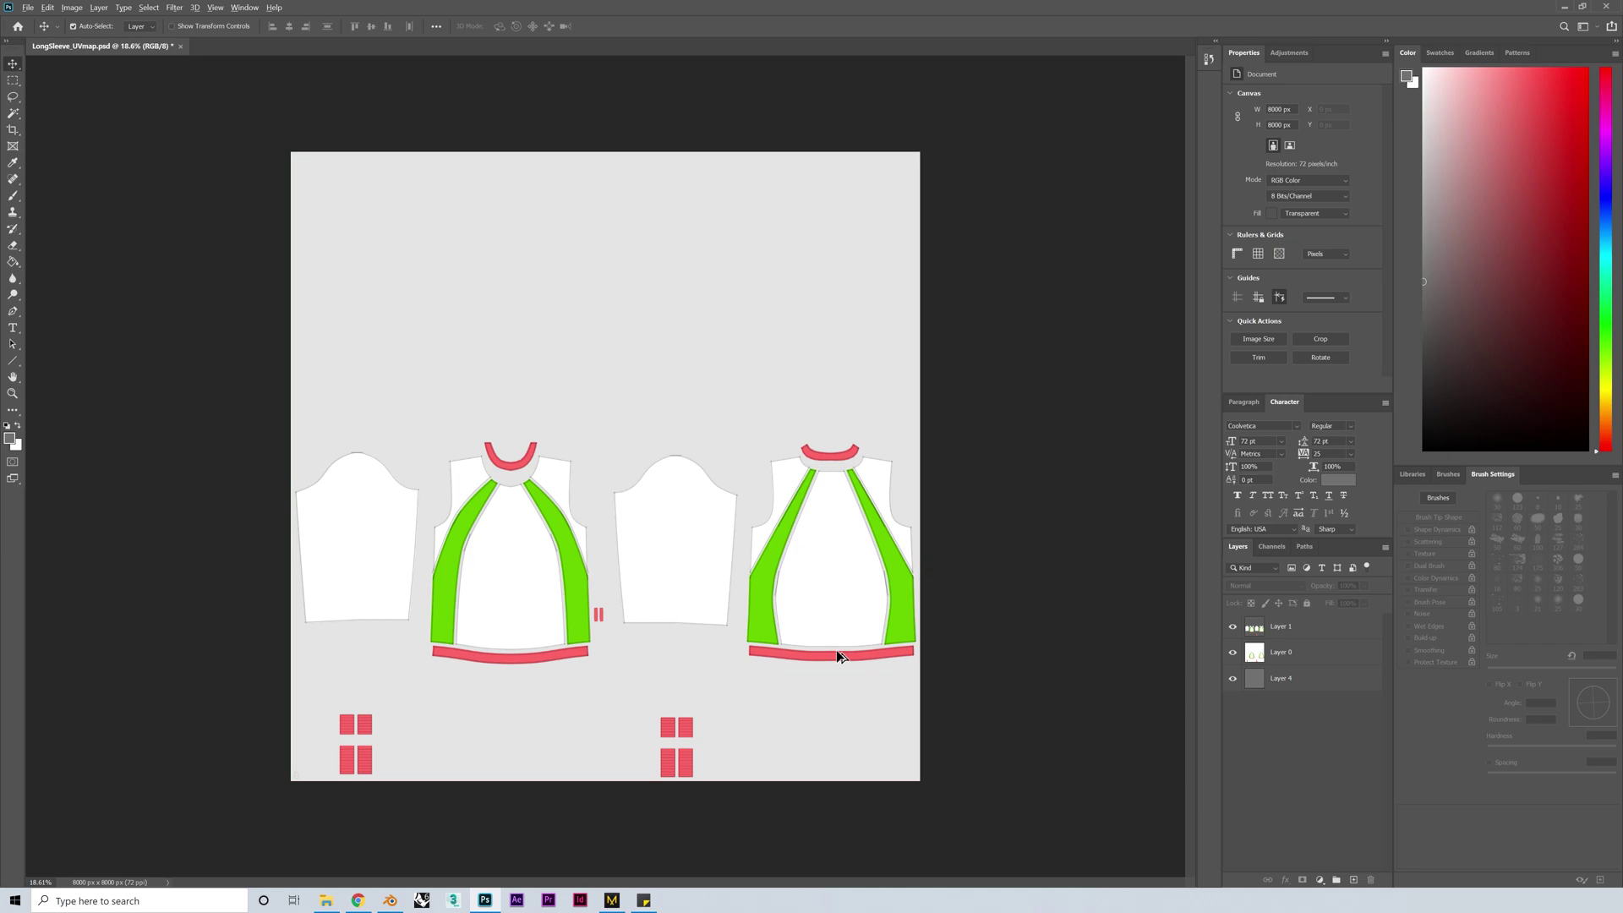
Step: Switch to LongSleeve_UVmap.psd in Photoshop and make a Color Range selection on Layer 0 by sampling colors from the front pattern pieces
scroll(761, 625, "up", 3, "alt")
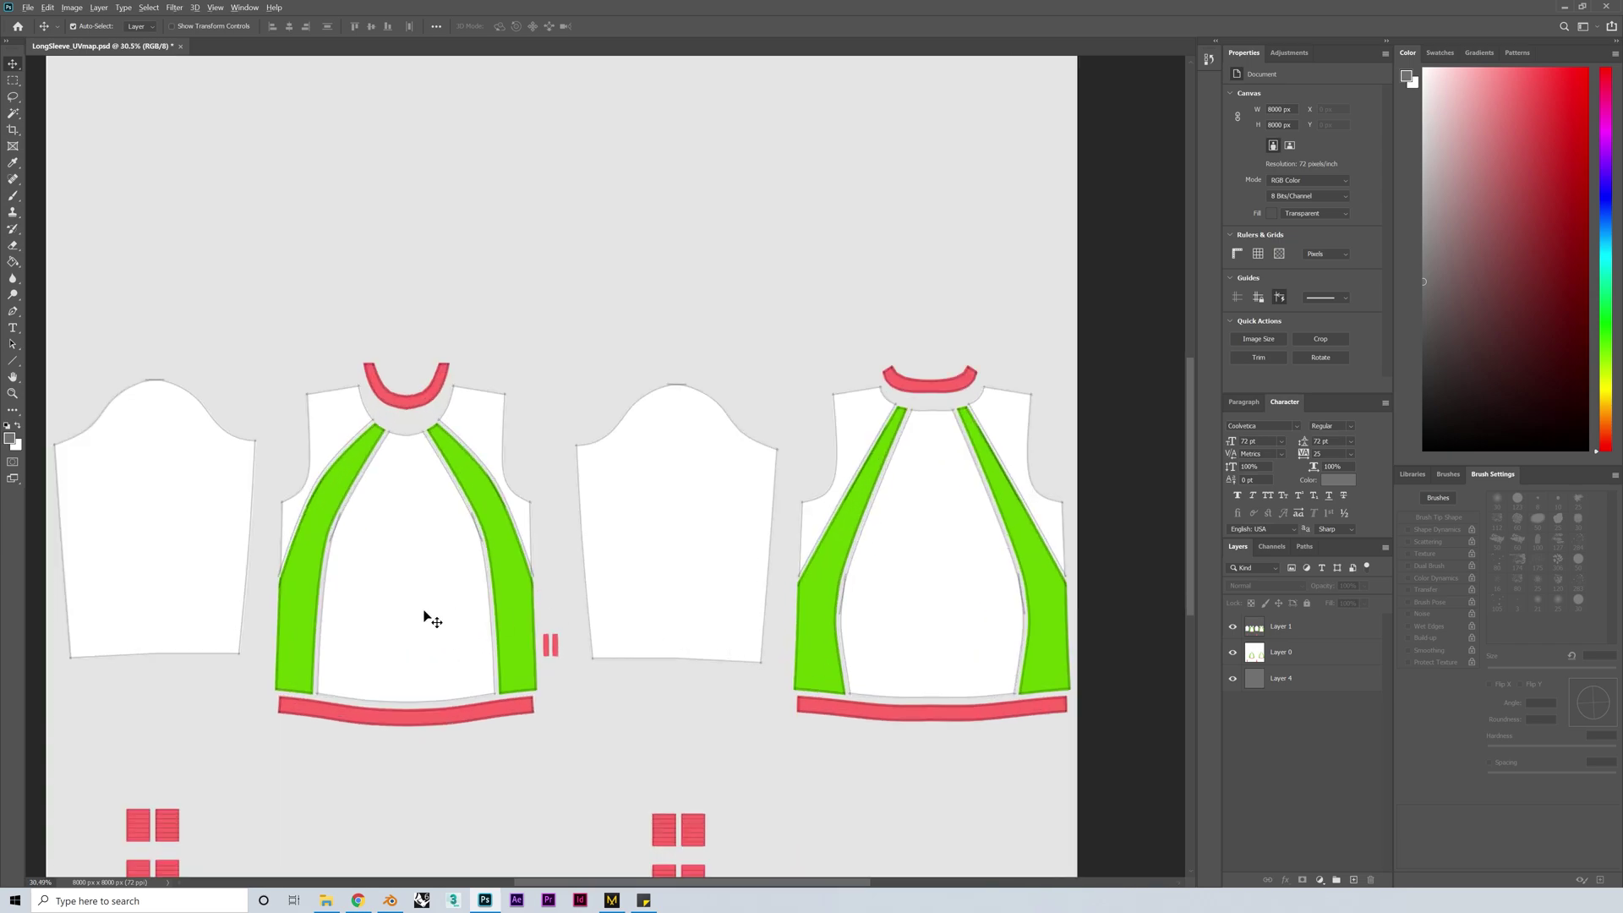
scroll(431, 619, "up", 2, "alt")
left_click(149, 7)
left_click(1281, 652)
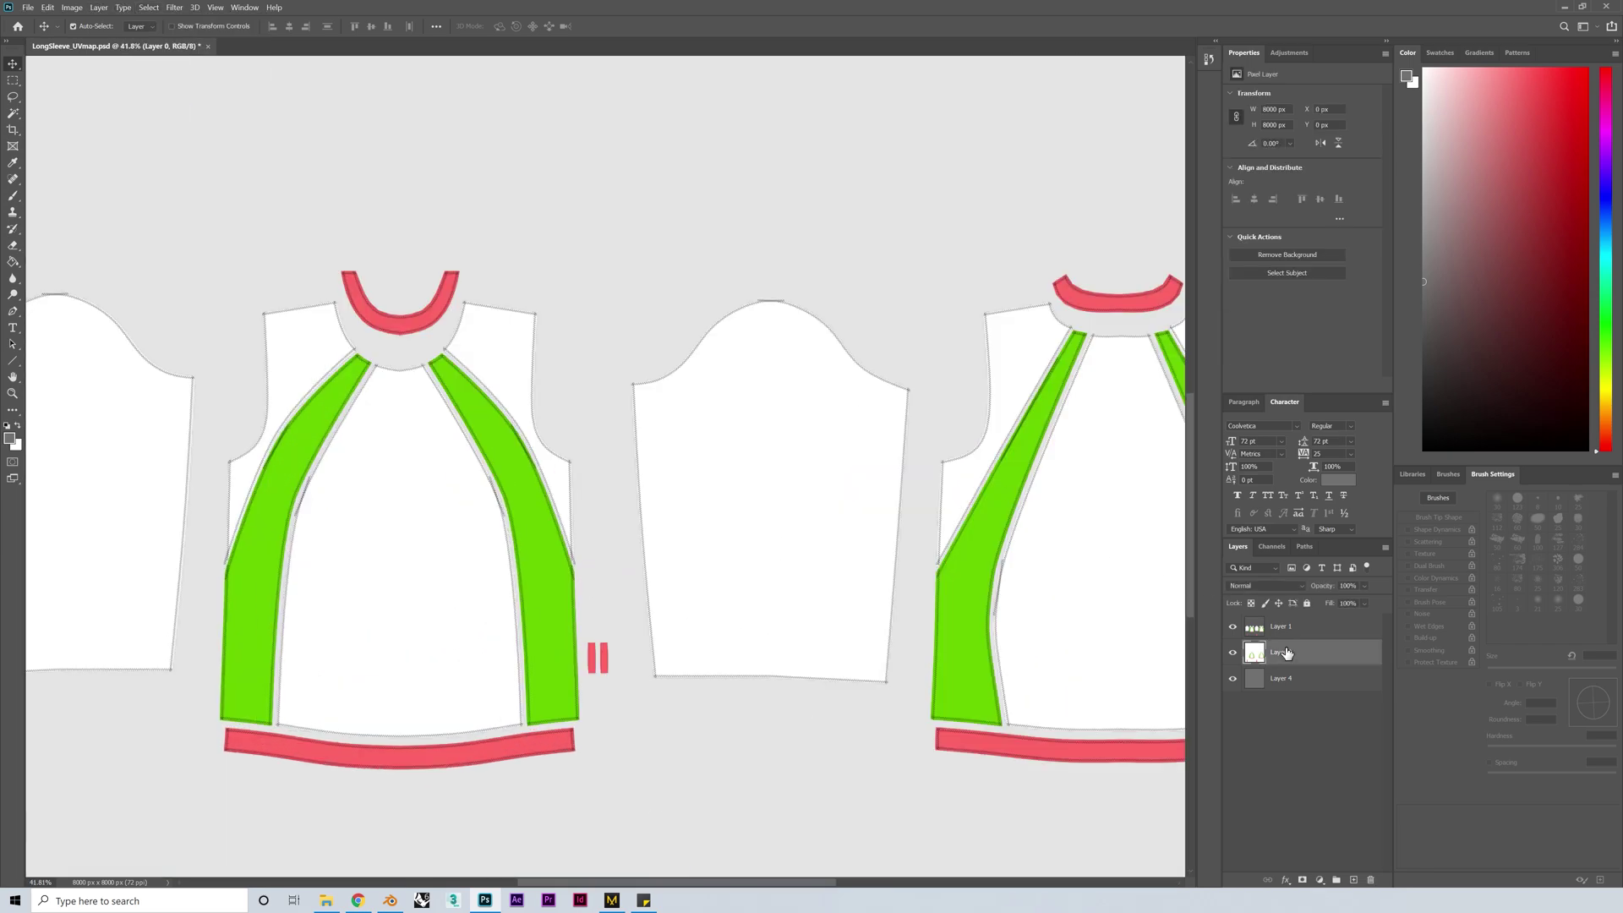
left_click(136, 9)
left_click(169, 122)
left_click(326, 408)
left_click(384, 326)
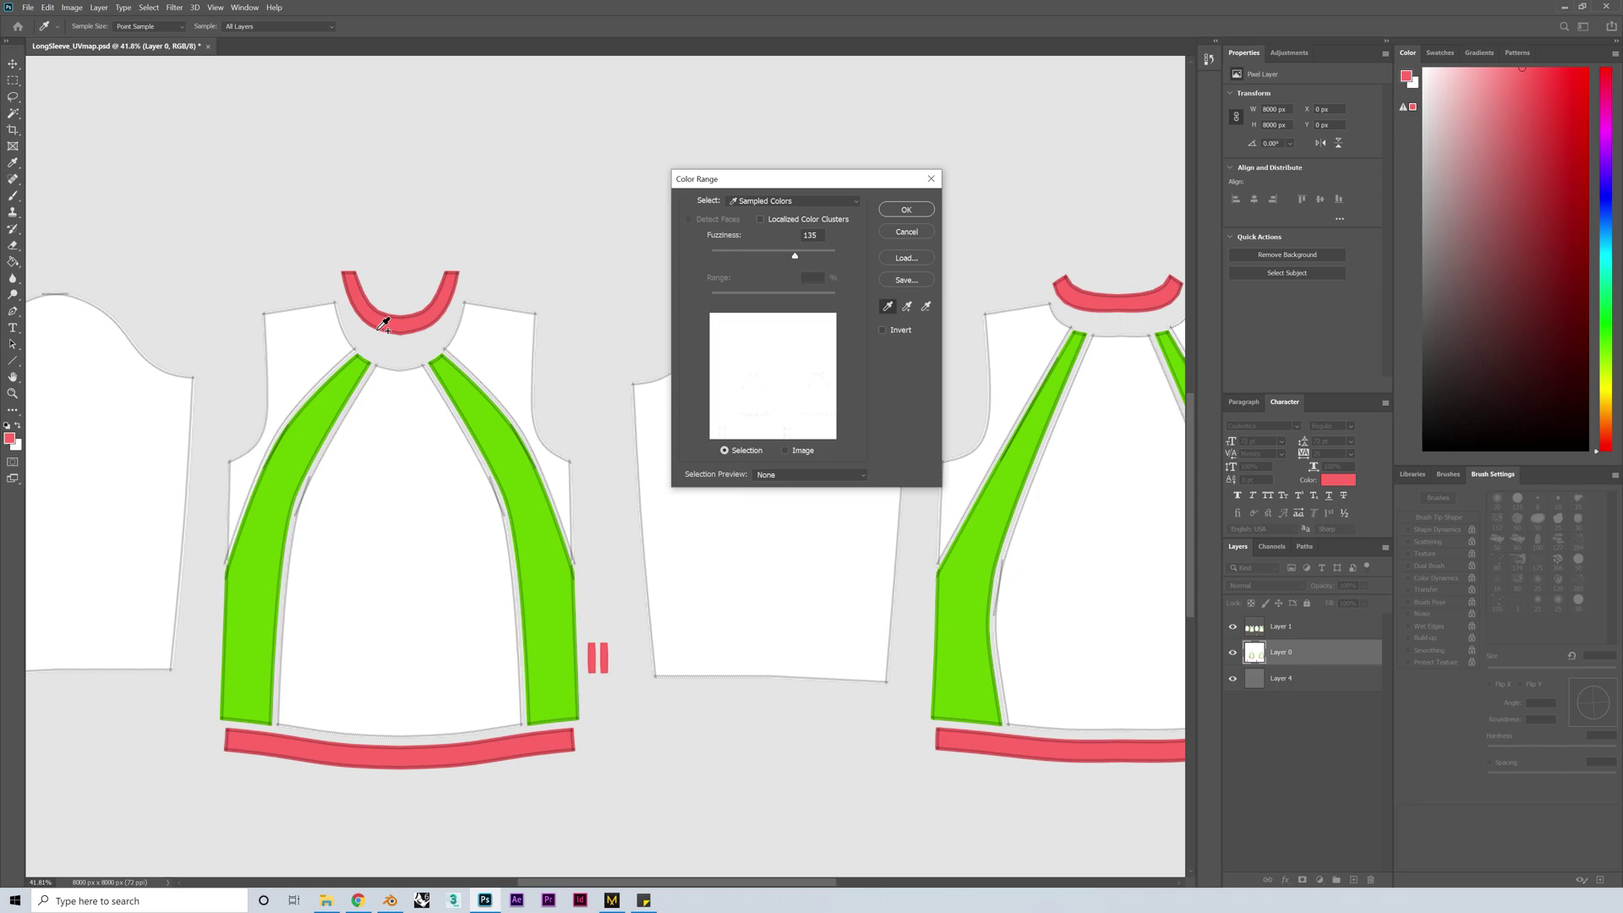
left_click(511, 382)
left_click(905, 209)
Step: Fill the new layer inside the masked group with solid red for the stitching color
scroll(180, 279, "up", 4, "alt")
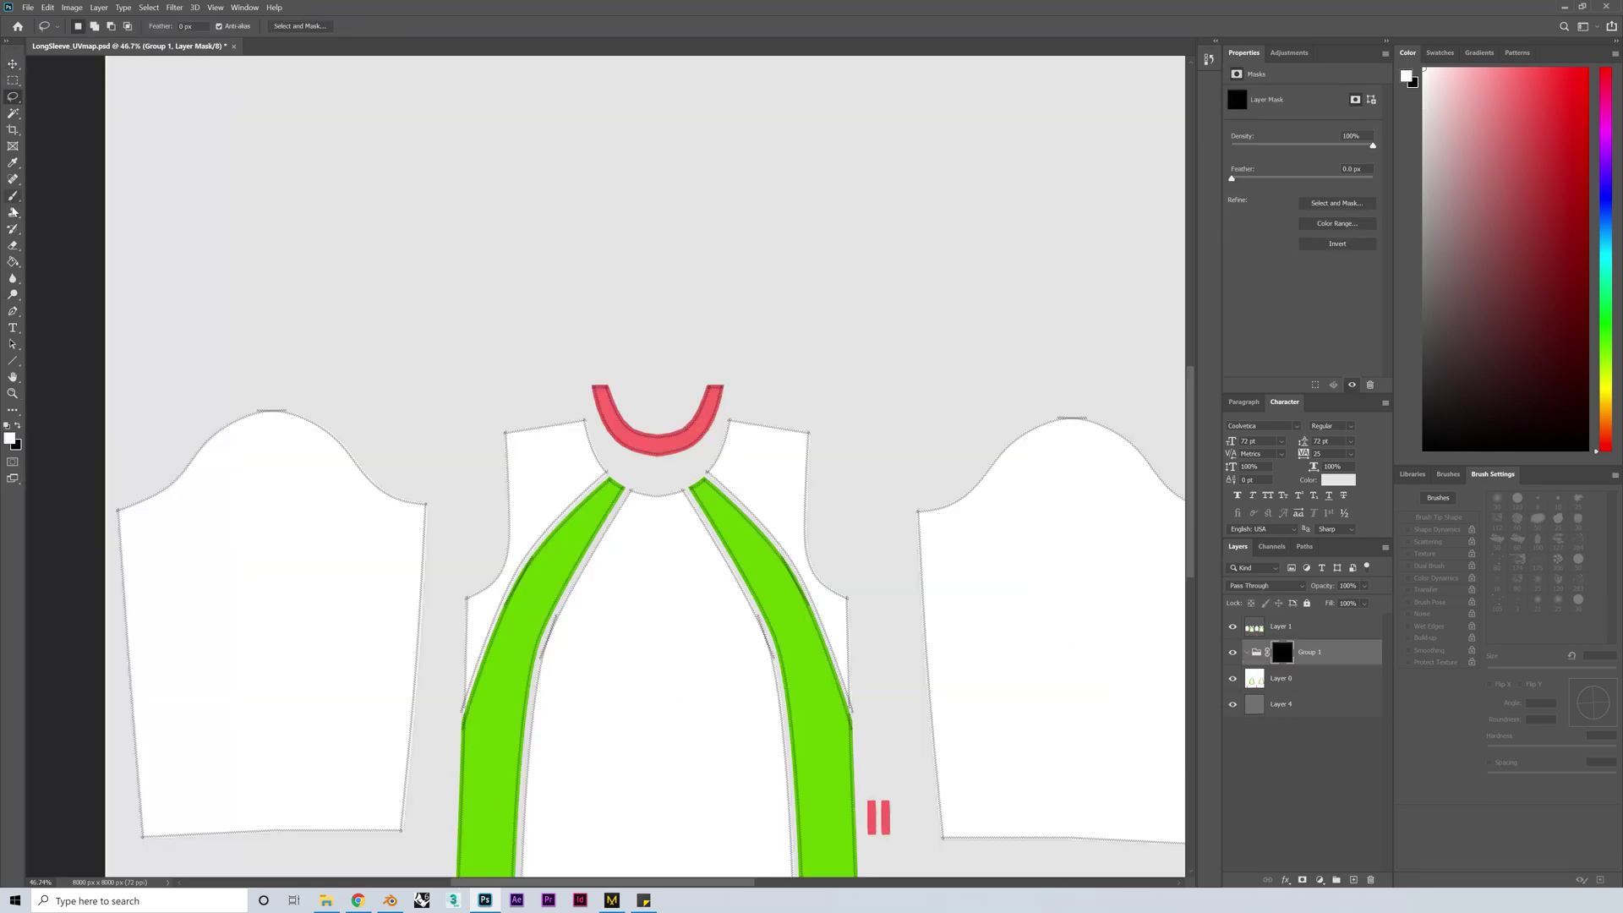
left_click(12, 261)
left_click(727, 435, "alt")
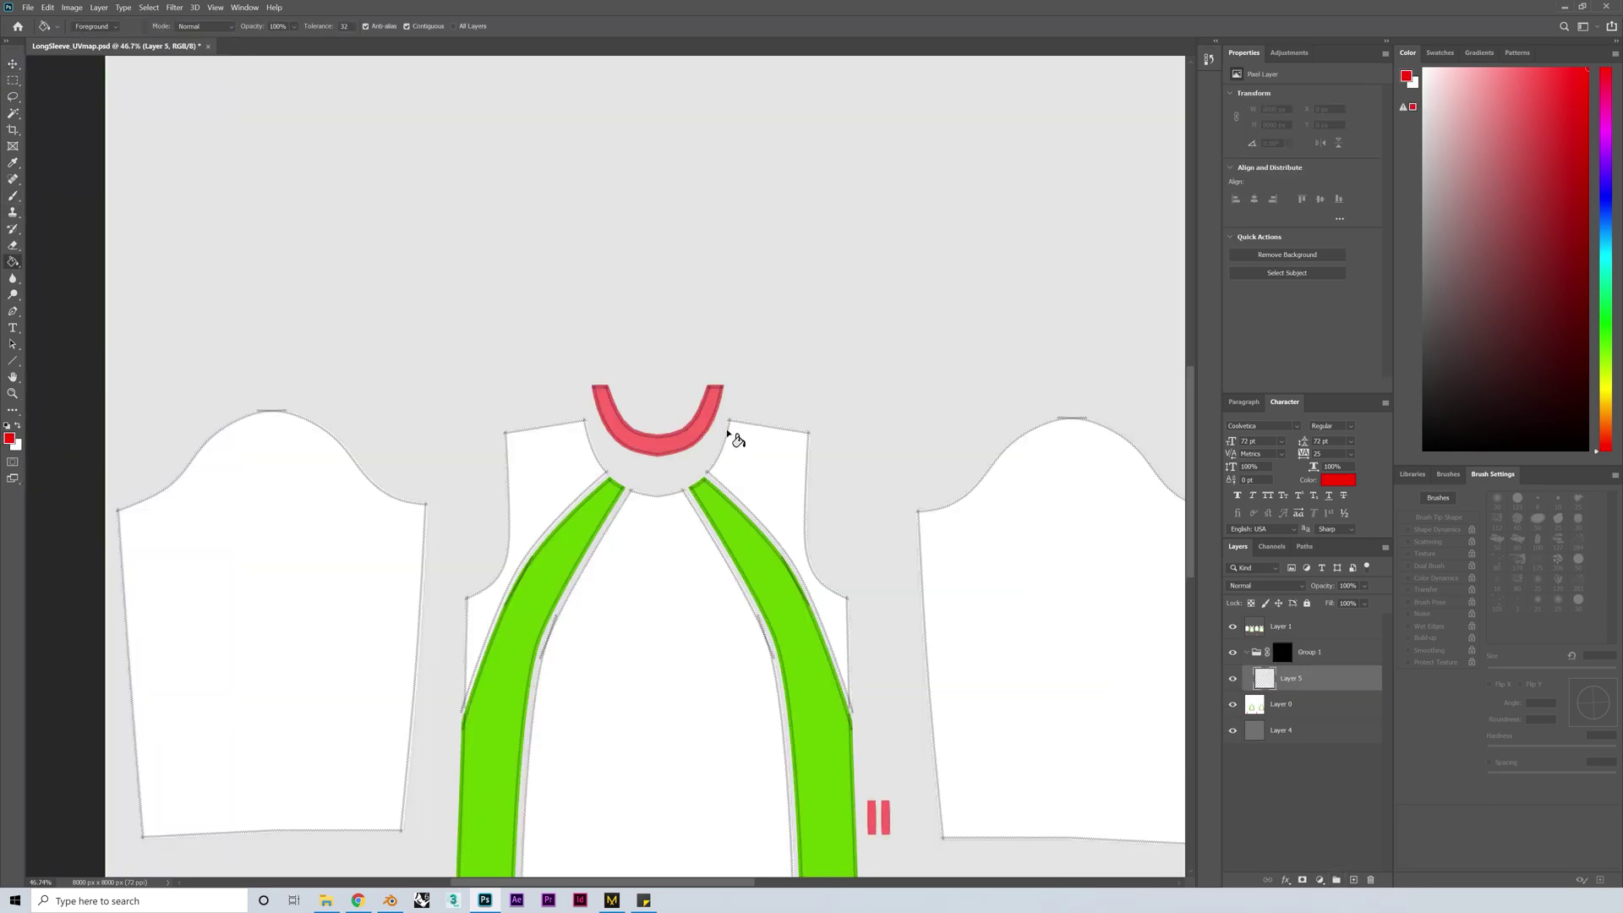
left_click(872, 543)
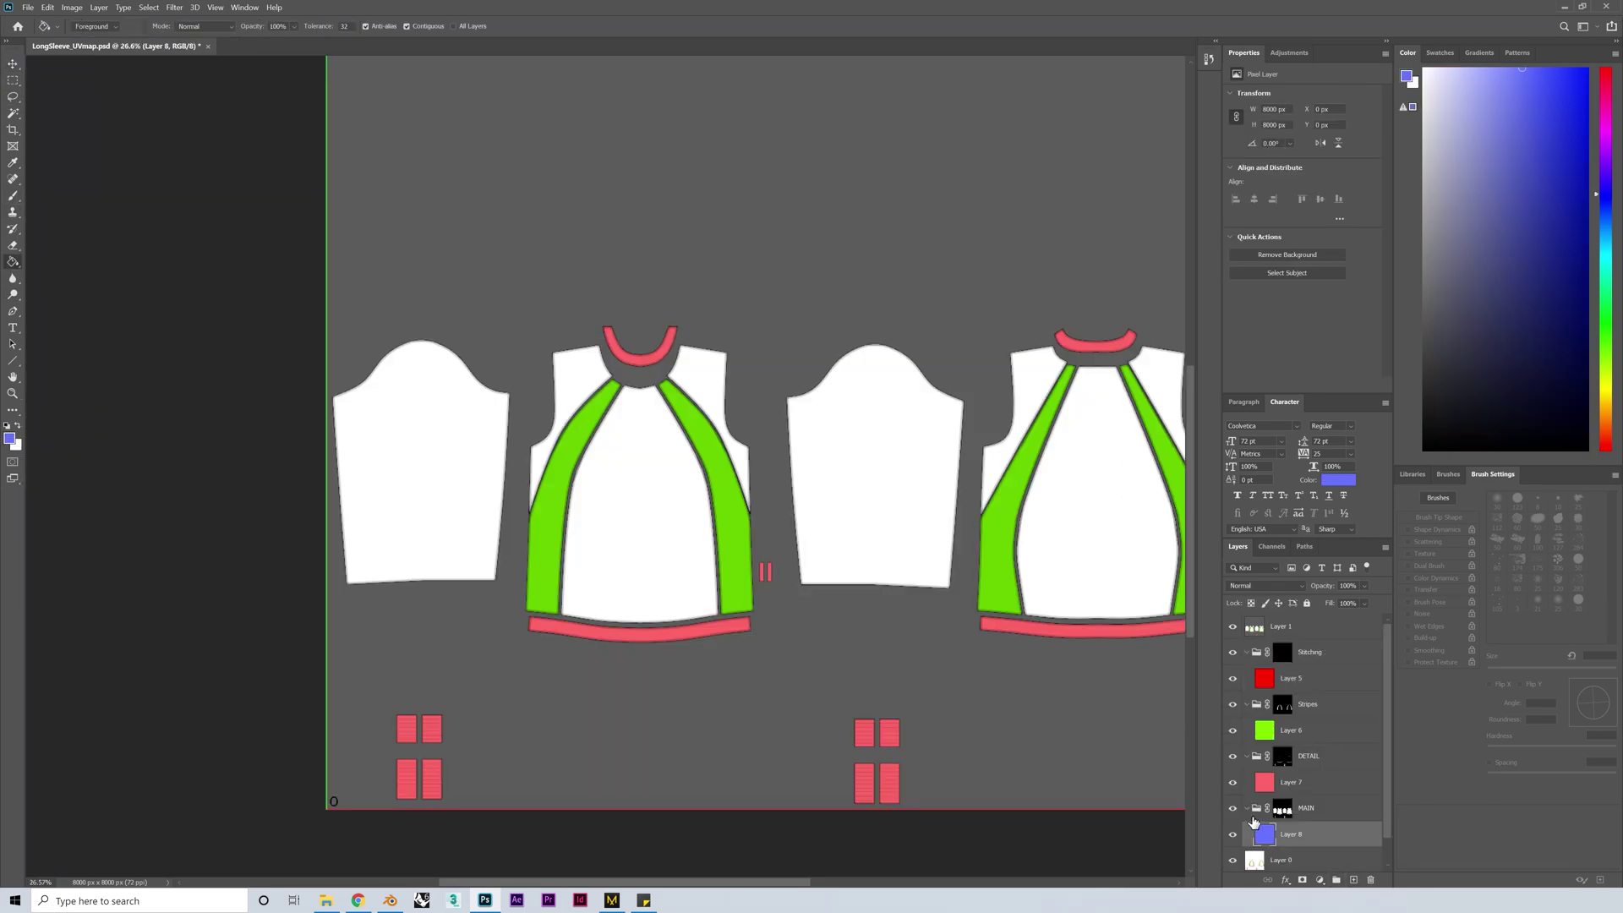
Step: Hide the Layer 1 overlay that covers the masked color groups
scroll(1254, 821, "down", 1)
left_click(1232, 835)
scroll(1243, 833, "up", 1)
left_click(1232, 626)
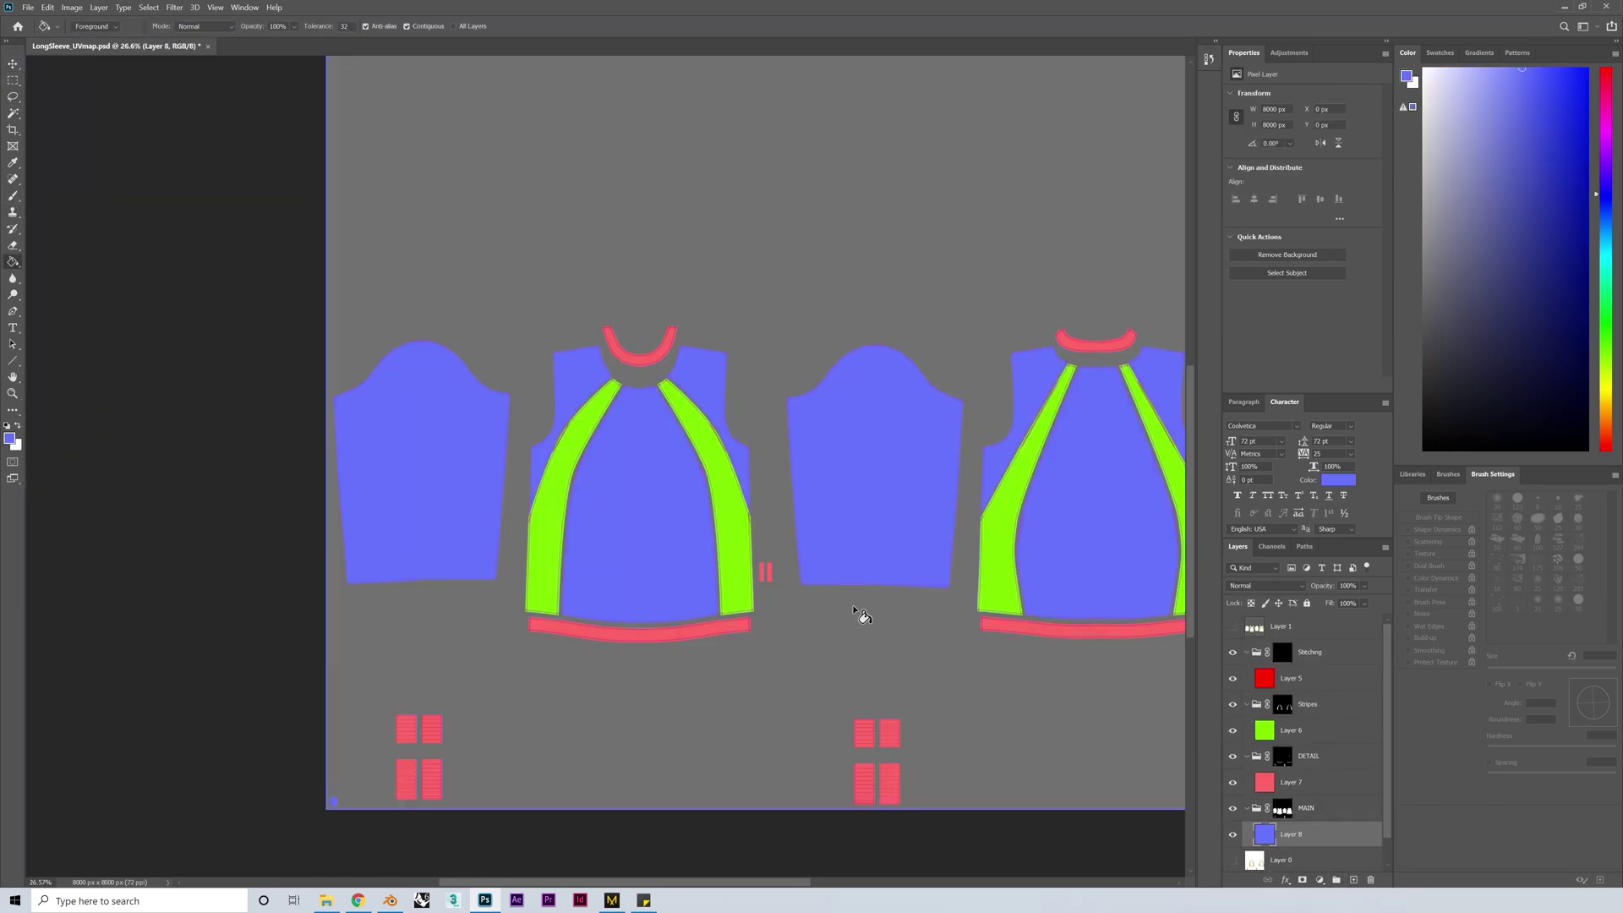
Step: Fill the MAIN group's color layer with a straight vertical gradient running from cyan at the hem to magenta at the shoulders
scroll(862, 616, "down", 2, "alt")
right_click(13, 261)
left_click(64, 262)
left_click_drag(600, 698, 614, 446)
left_click(120, 26)
left_click(34, 108)
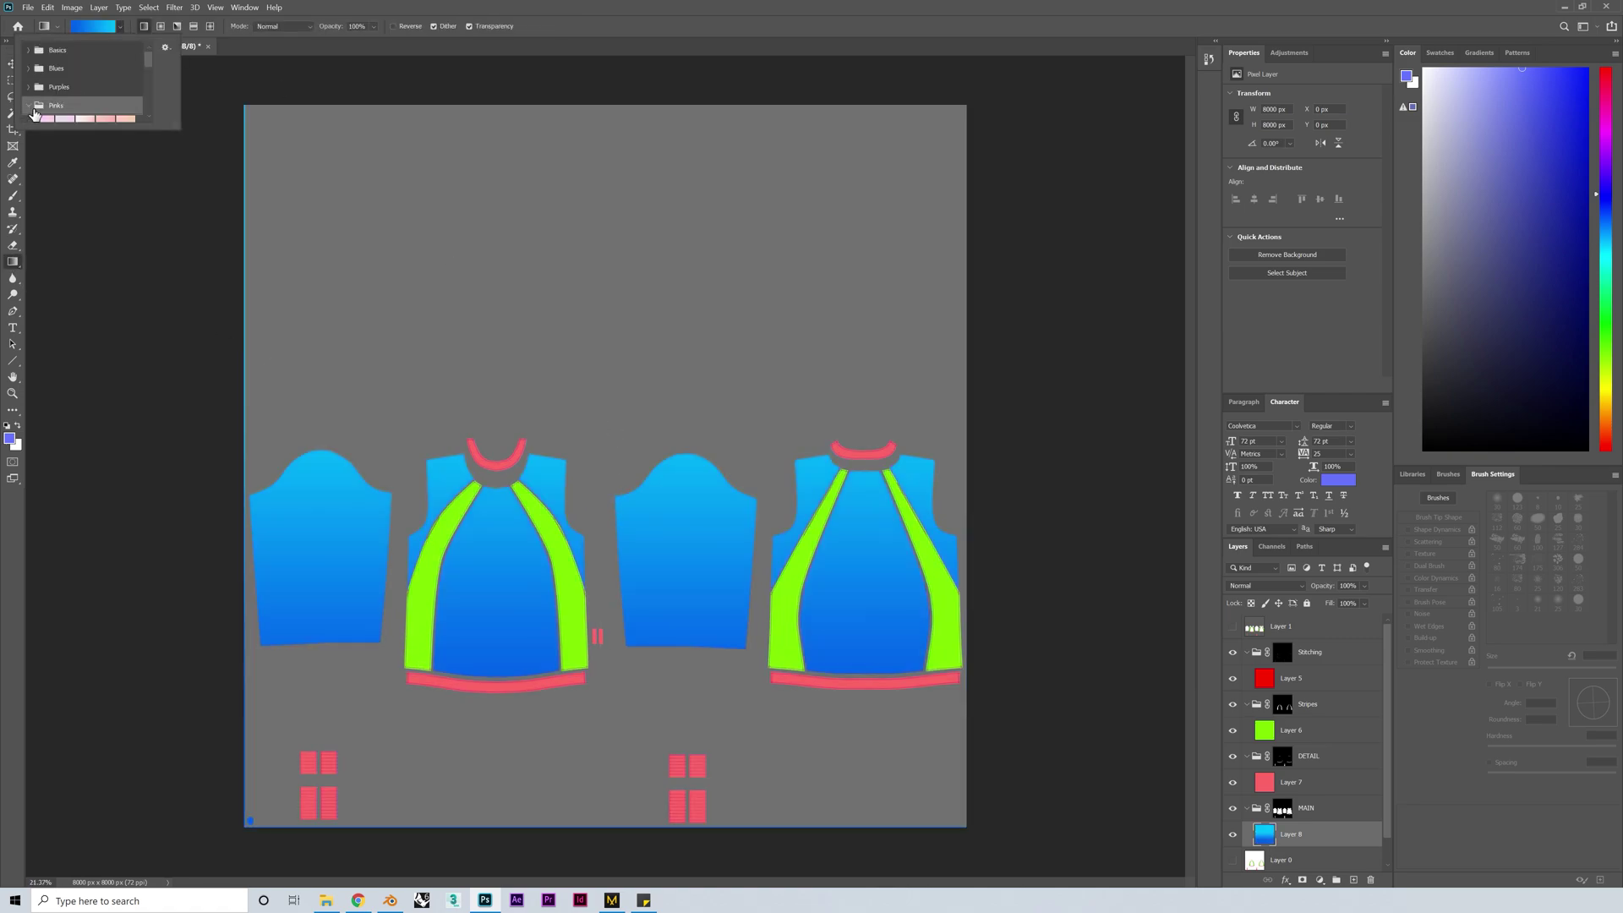
left_click(35, 80)
left_click(67, 99)
left_click_drag(585, 710, 623, 441, "shift")
Step: Recolor the side stripes white on the color layer in the Stripes group
left_click(1254, 734)
left_click(1233, 730)
left_click(1232, 731)
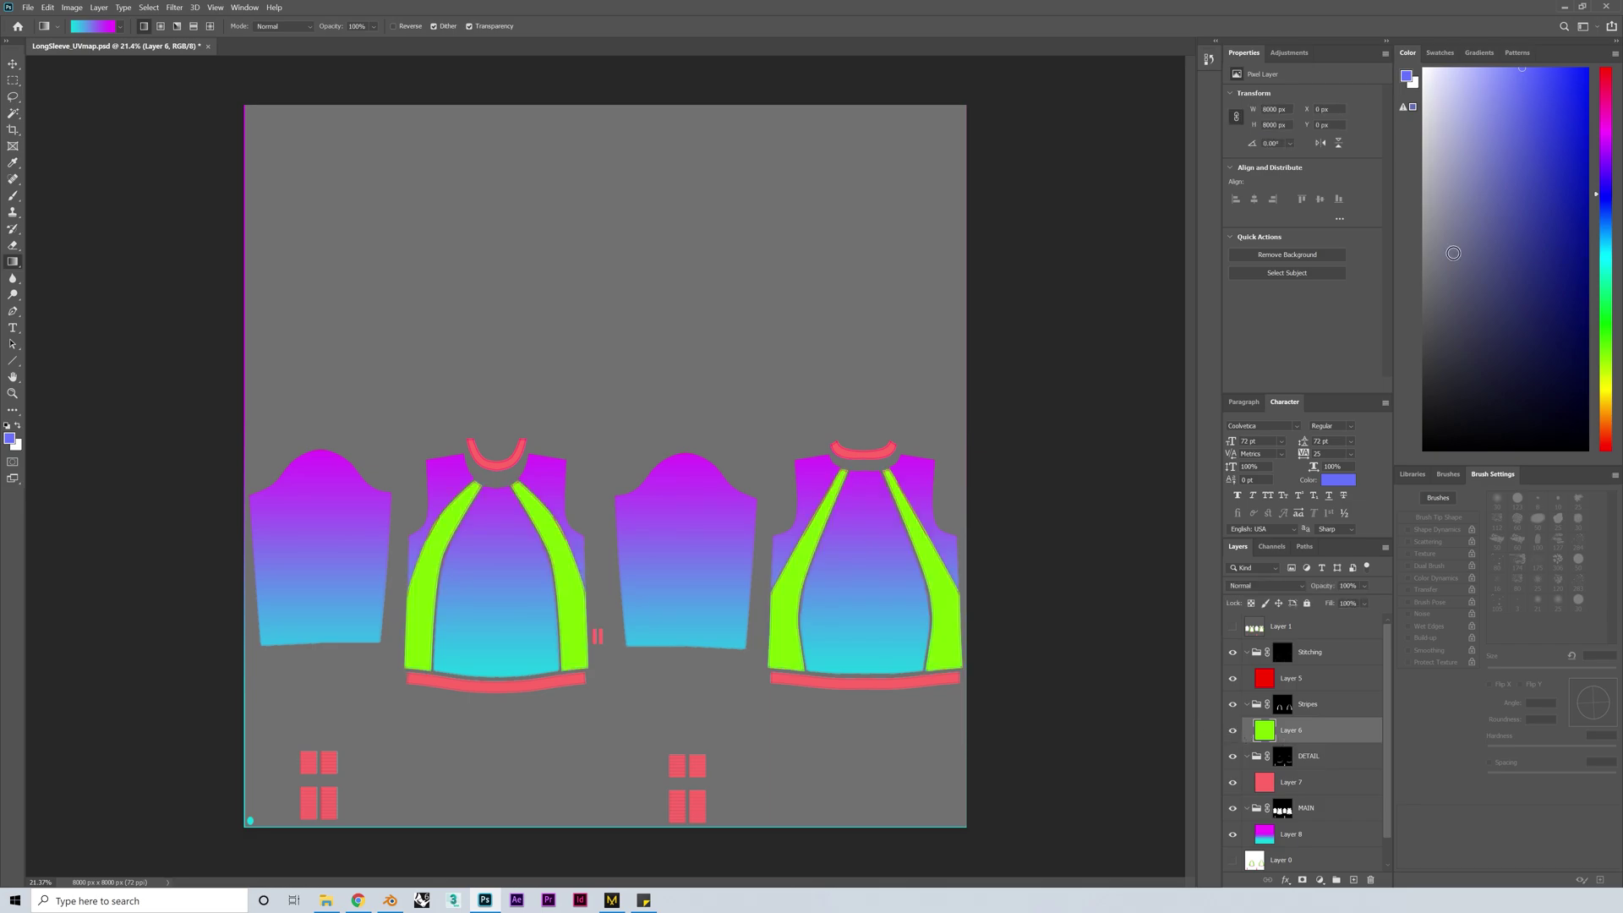
left_click_drag(875, 615, 452, 488)
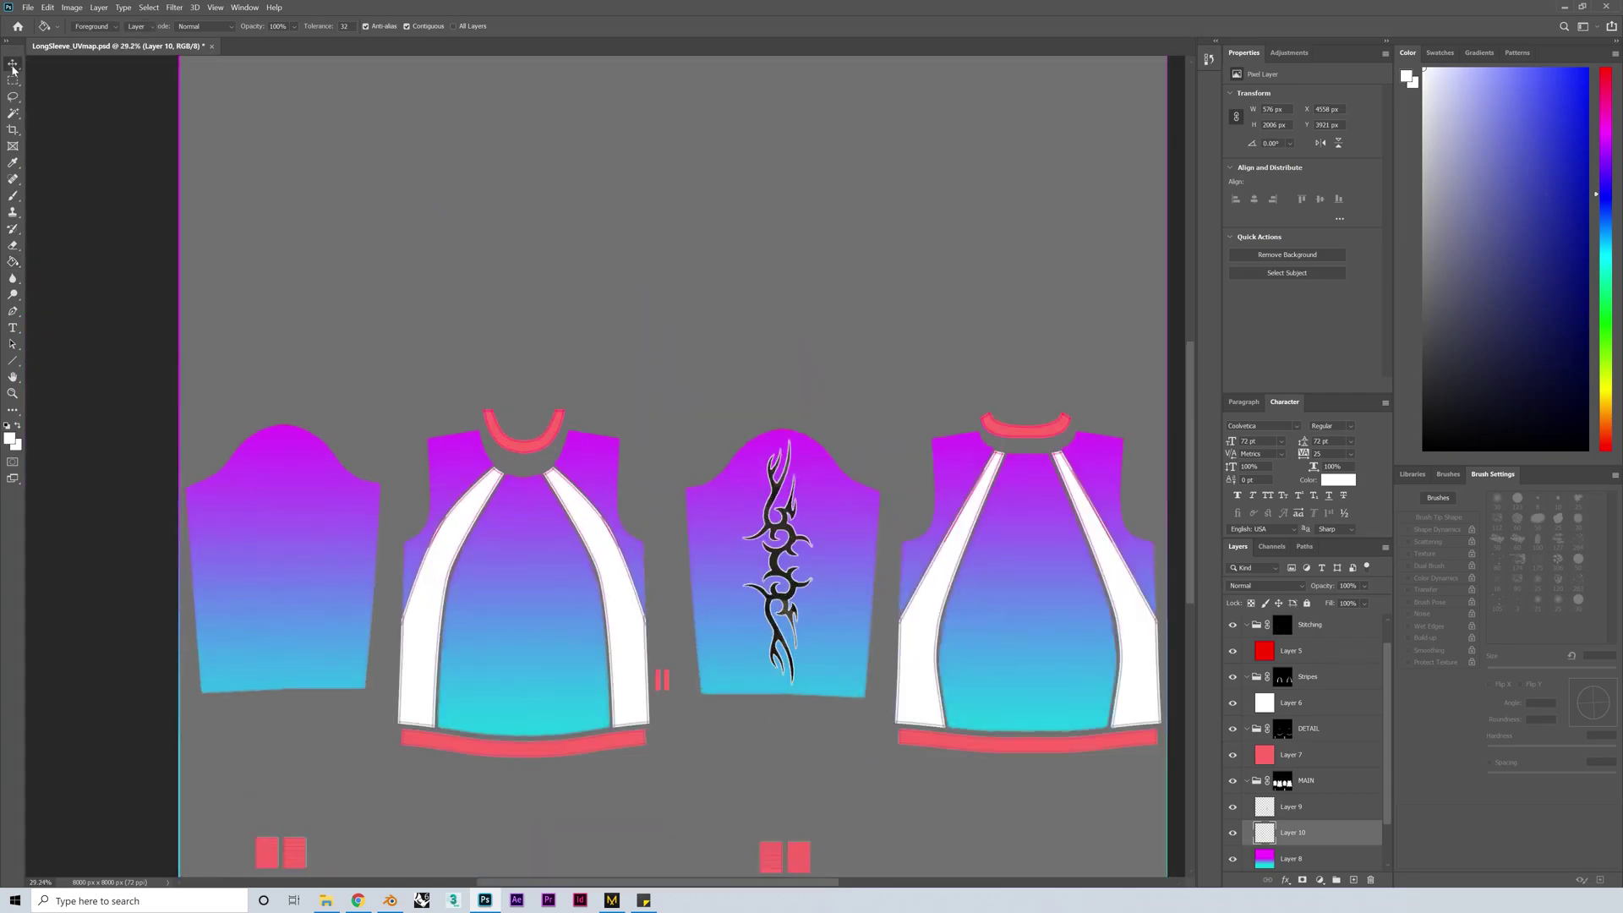
left_click(1319, 807)
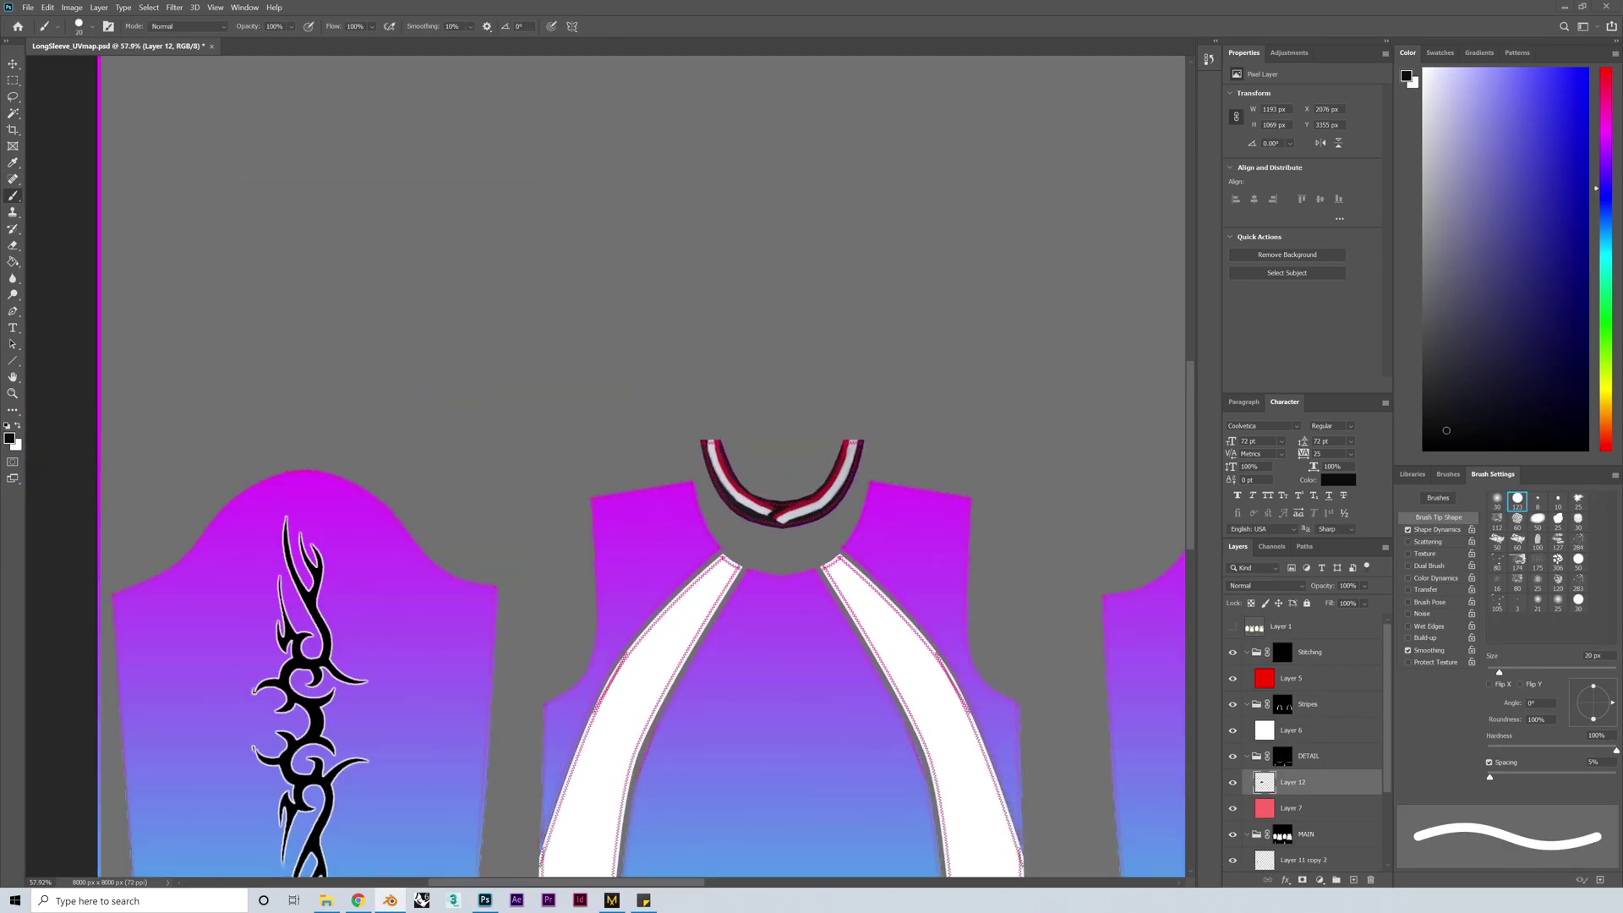
Step: Duplicate the striped collar trim in the DETAIL group and fit the copies over the back collar and cuff pieces
key("v")
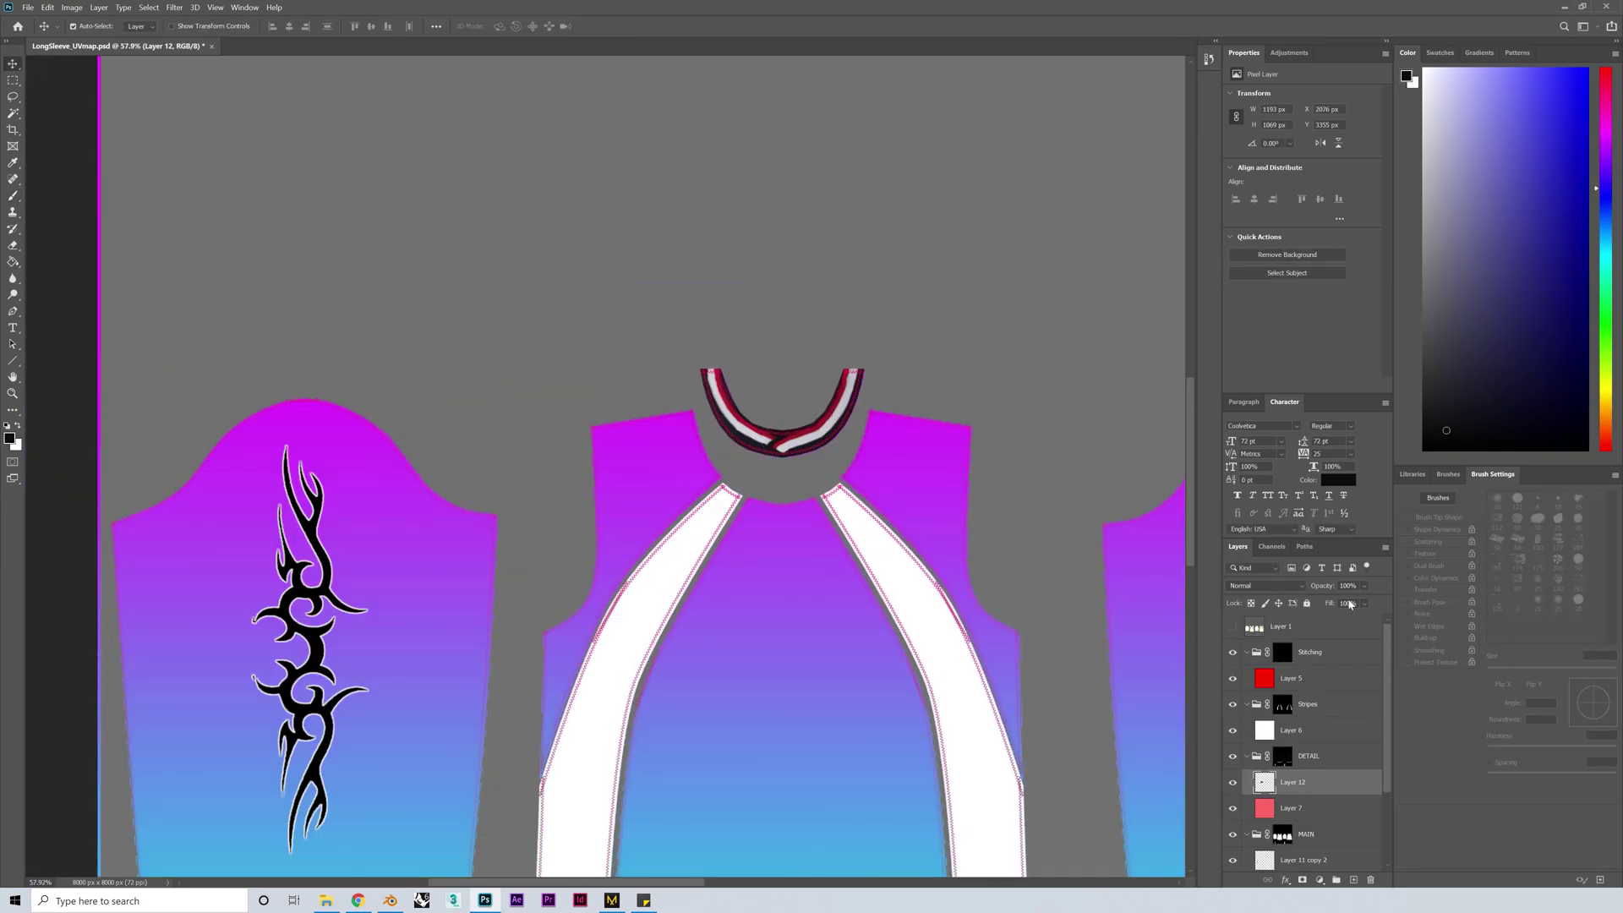
key("ctrl+j")
left_click_drag(1124, 554, 677, 518)
key("ctrl+t")
left_click_drag(353, 432, 1015, 408)
scroll(1017, 409, "up", 5, "alt")
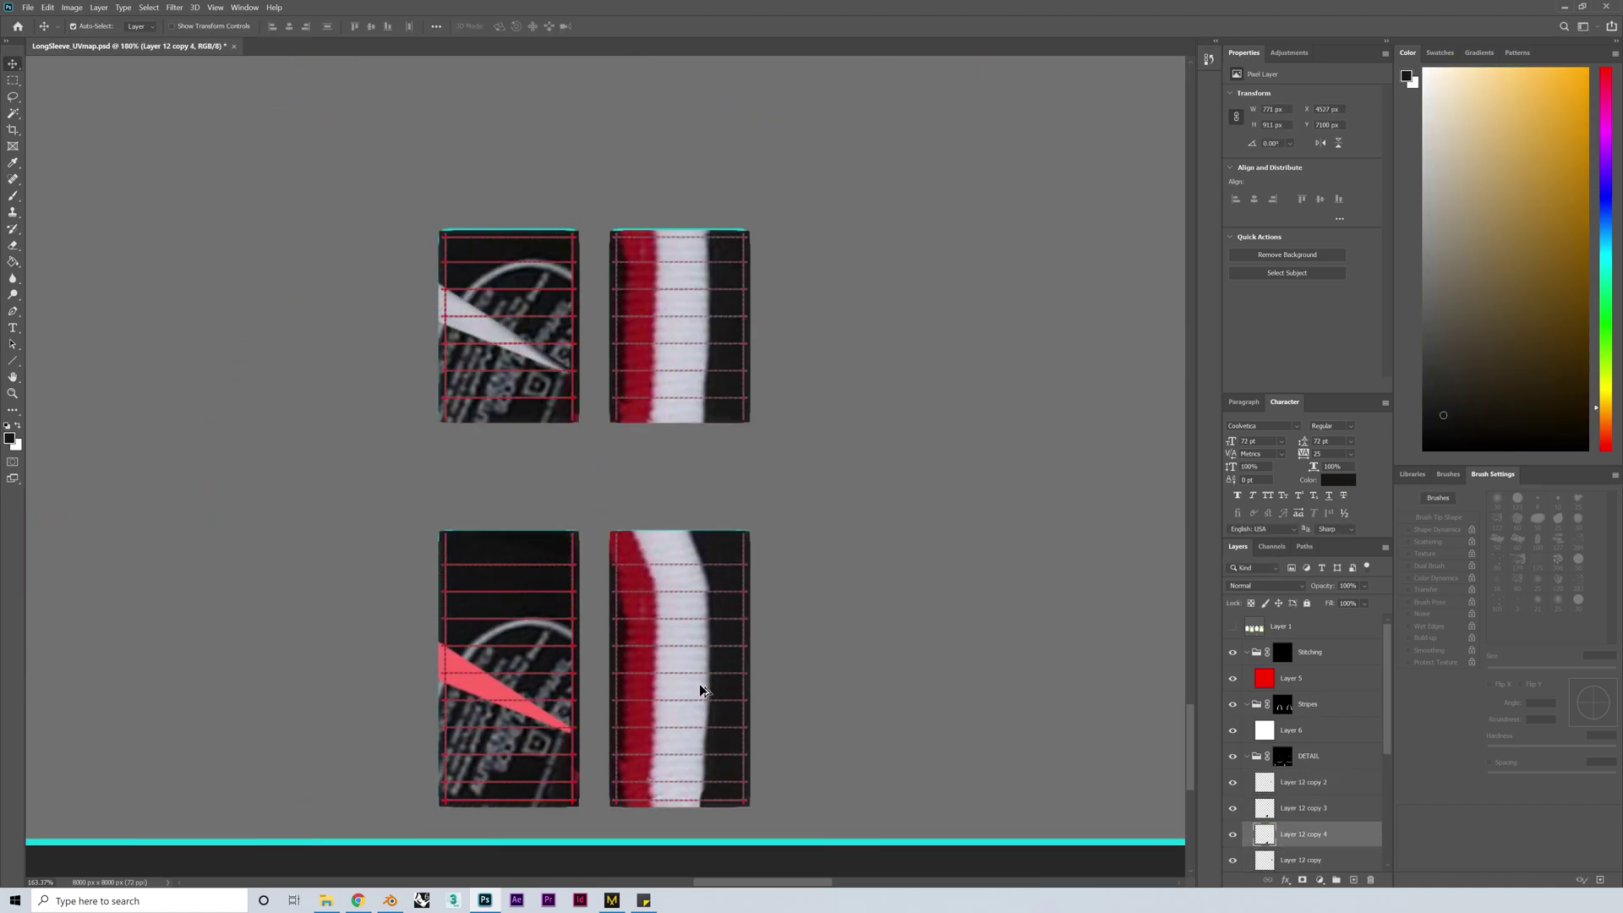
scroll(699, 681, "down", 8, "alt")
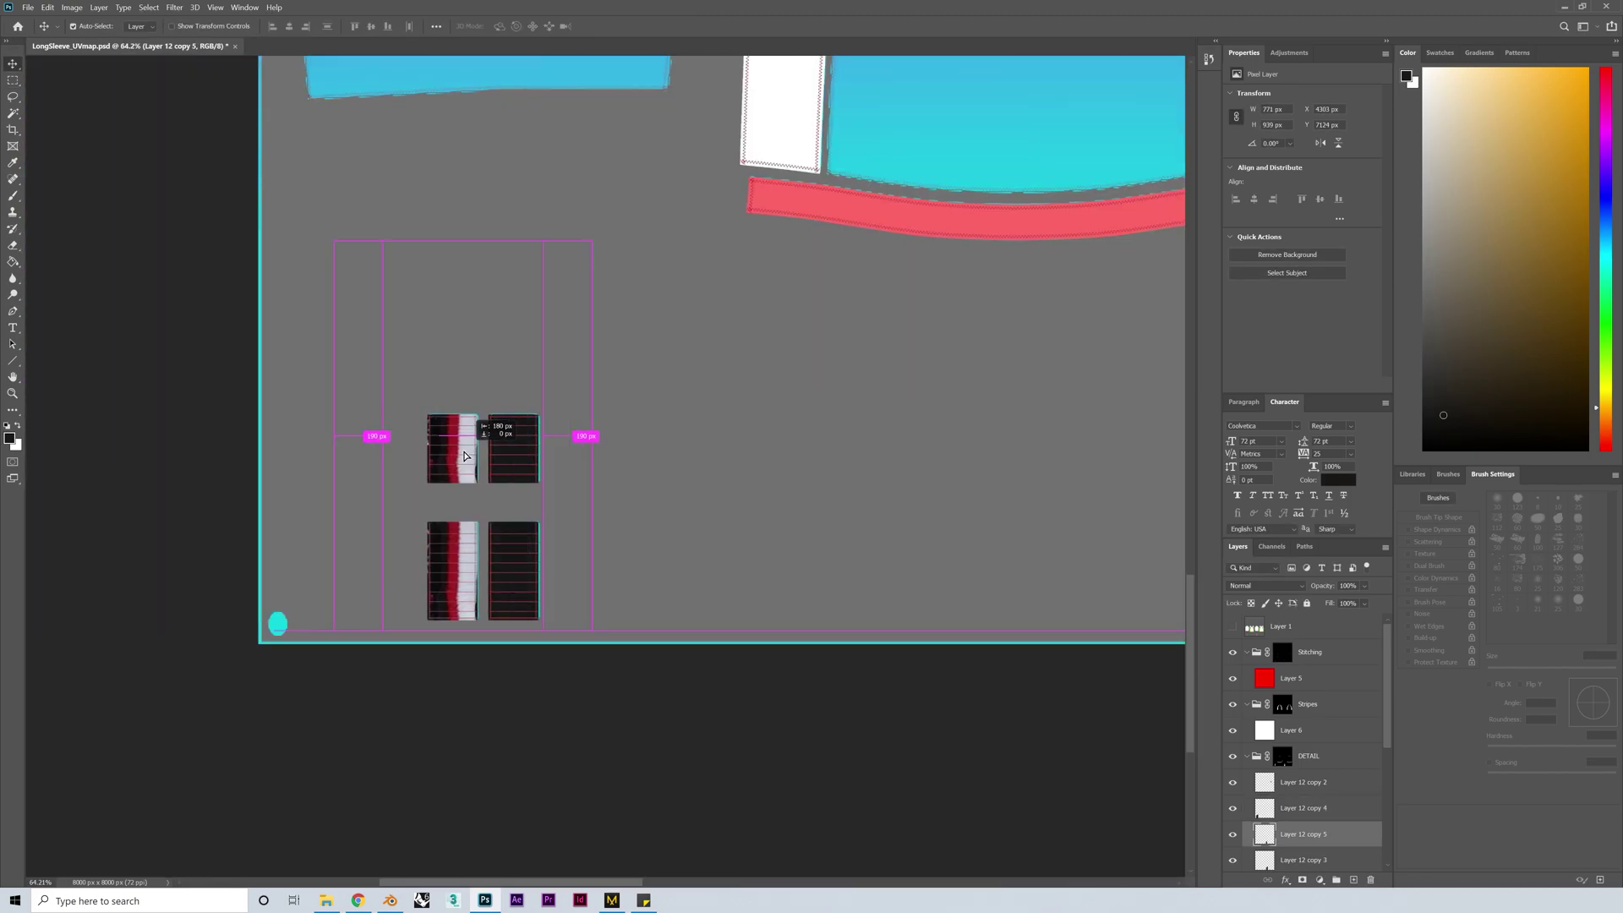
right_click(440, 485)
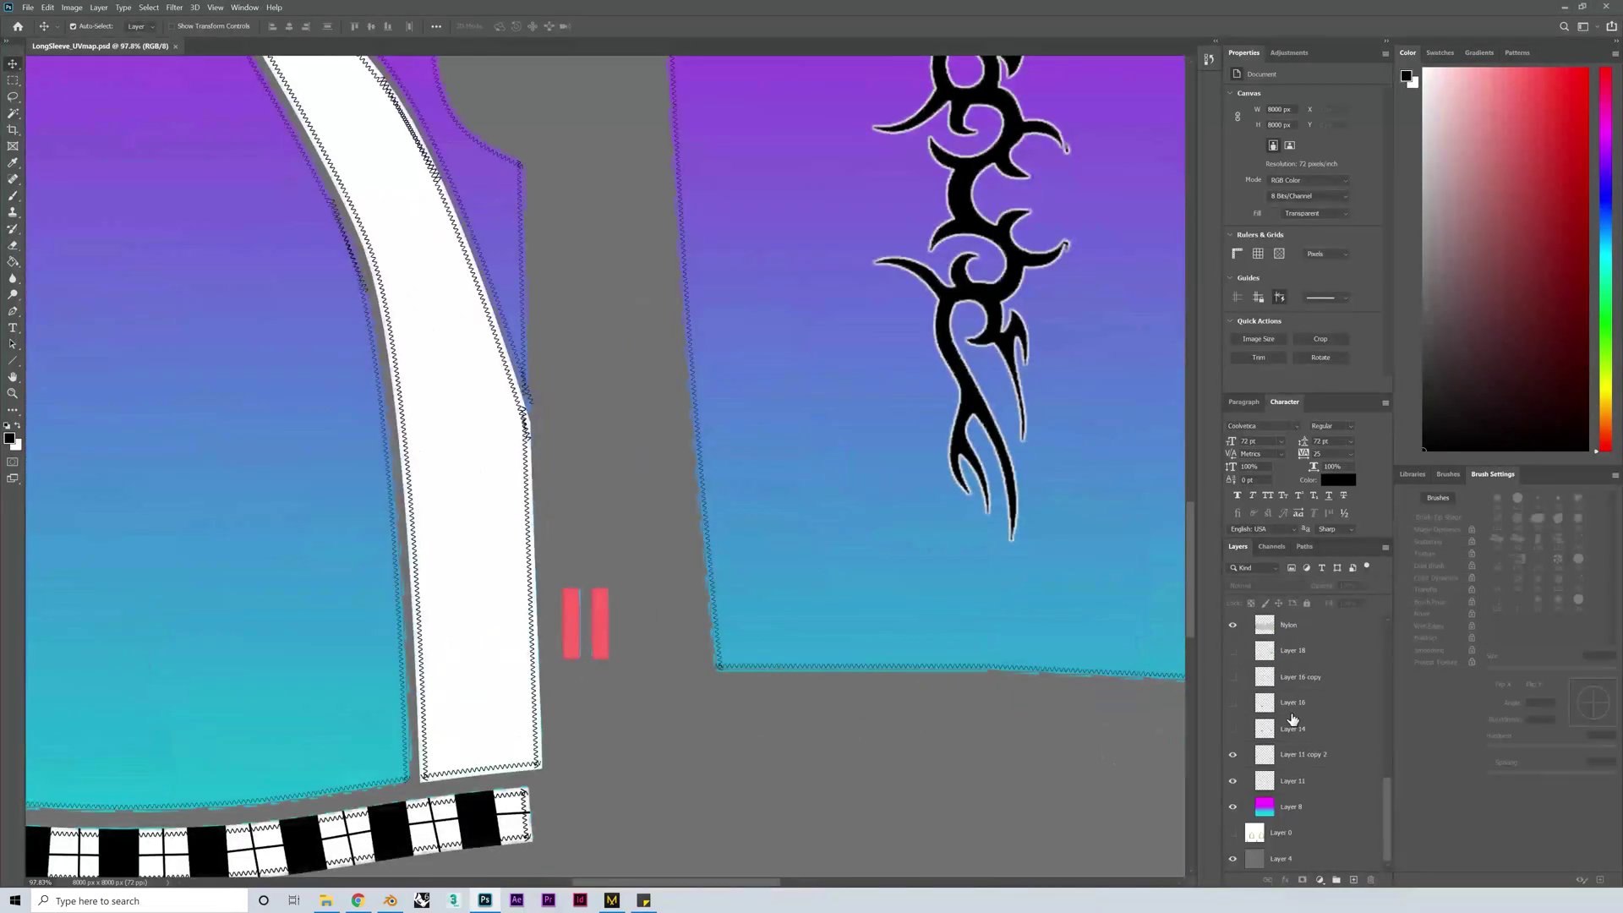
Step: Add a new layer at the top of the DETAIL group and fill the two small label tabs white on it
scroll(1302, 801, "up", 4)
left_click(1310, 729)
left_click(1353, 879)
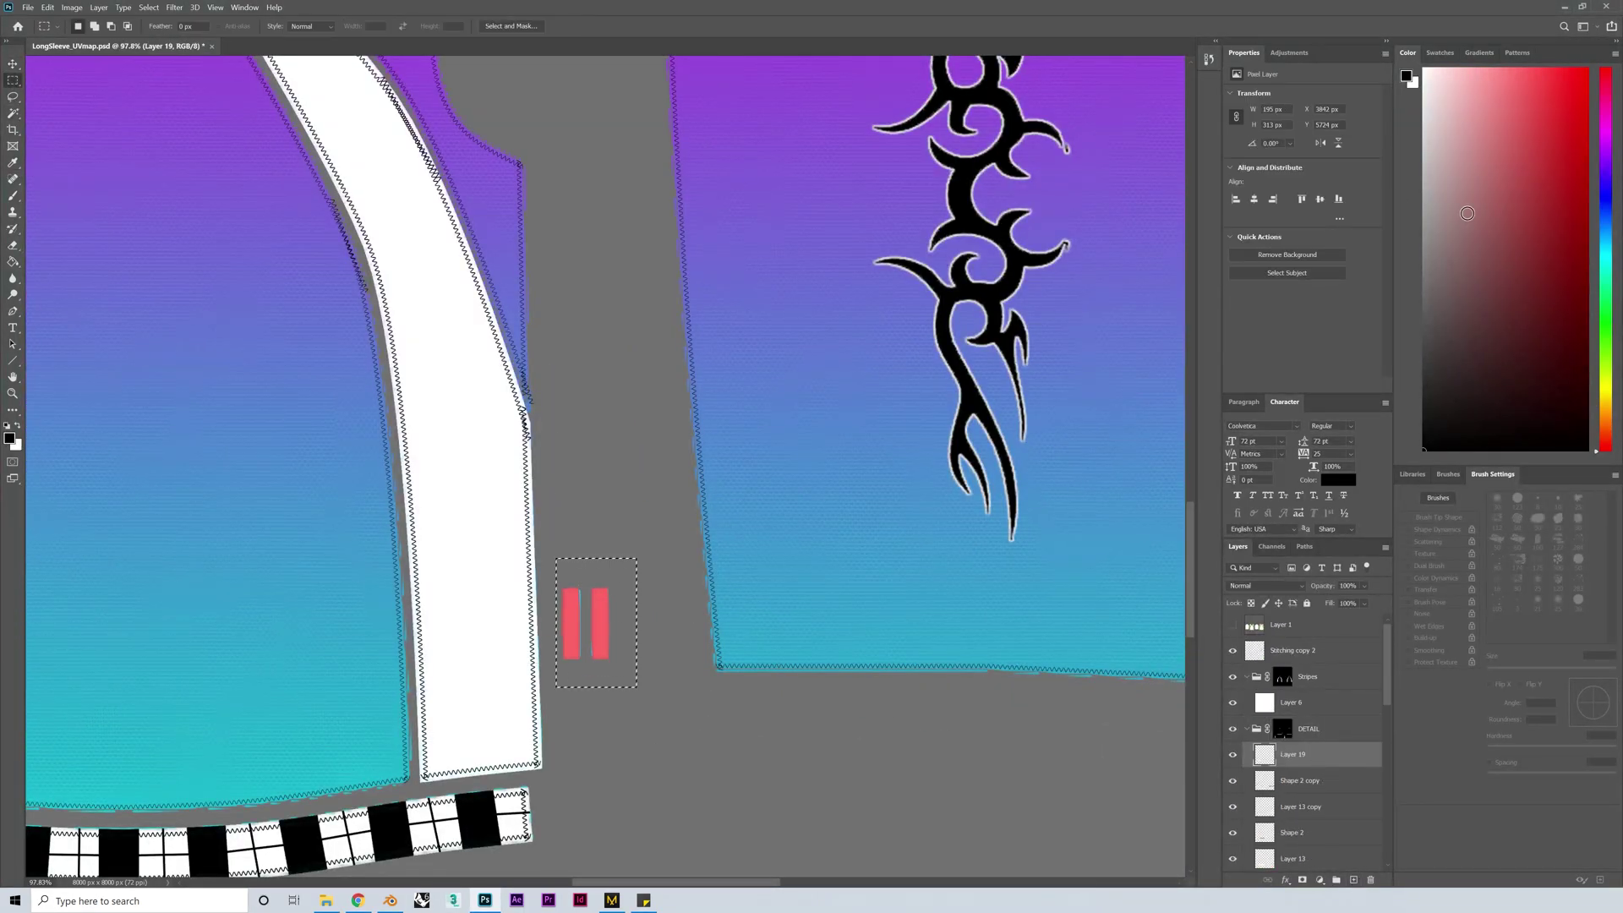
scroll(346, 499, "down", 2, "alt")
Step: Show the hidden chest lettering and tribal artwork layers in the MAIN group
scroll(1313, 788, "down", 5)
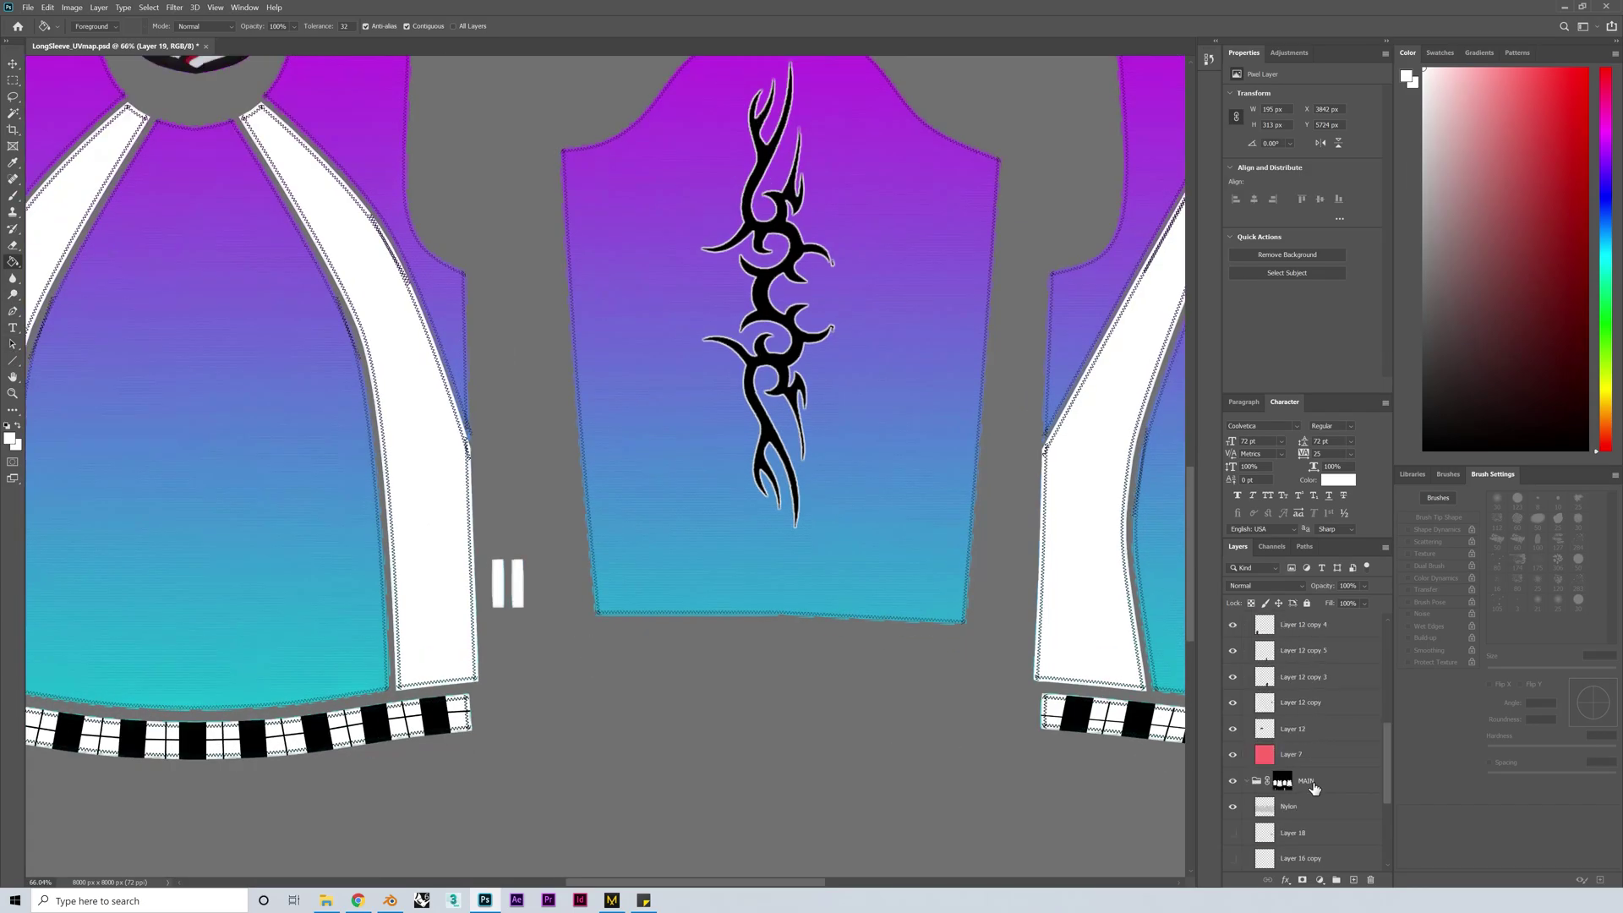
left_click(1233, 755)
left_click(1233, 780)
scroll(351, 522, "down", 1)
scroll(110, 261, "up", 2, "alt")
key("v")
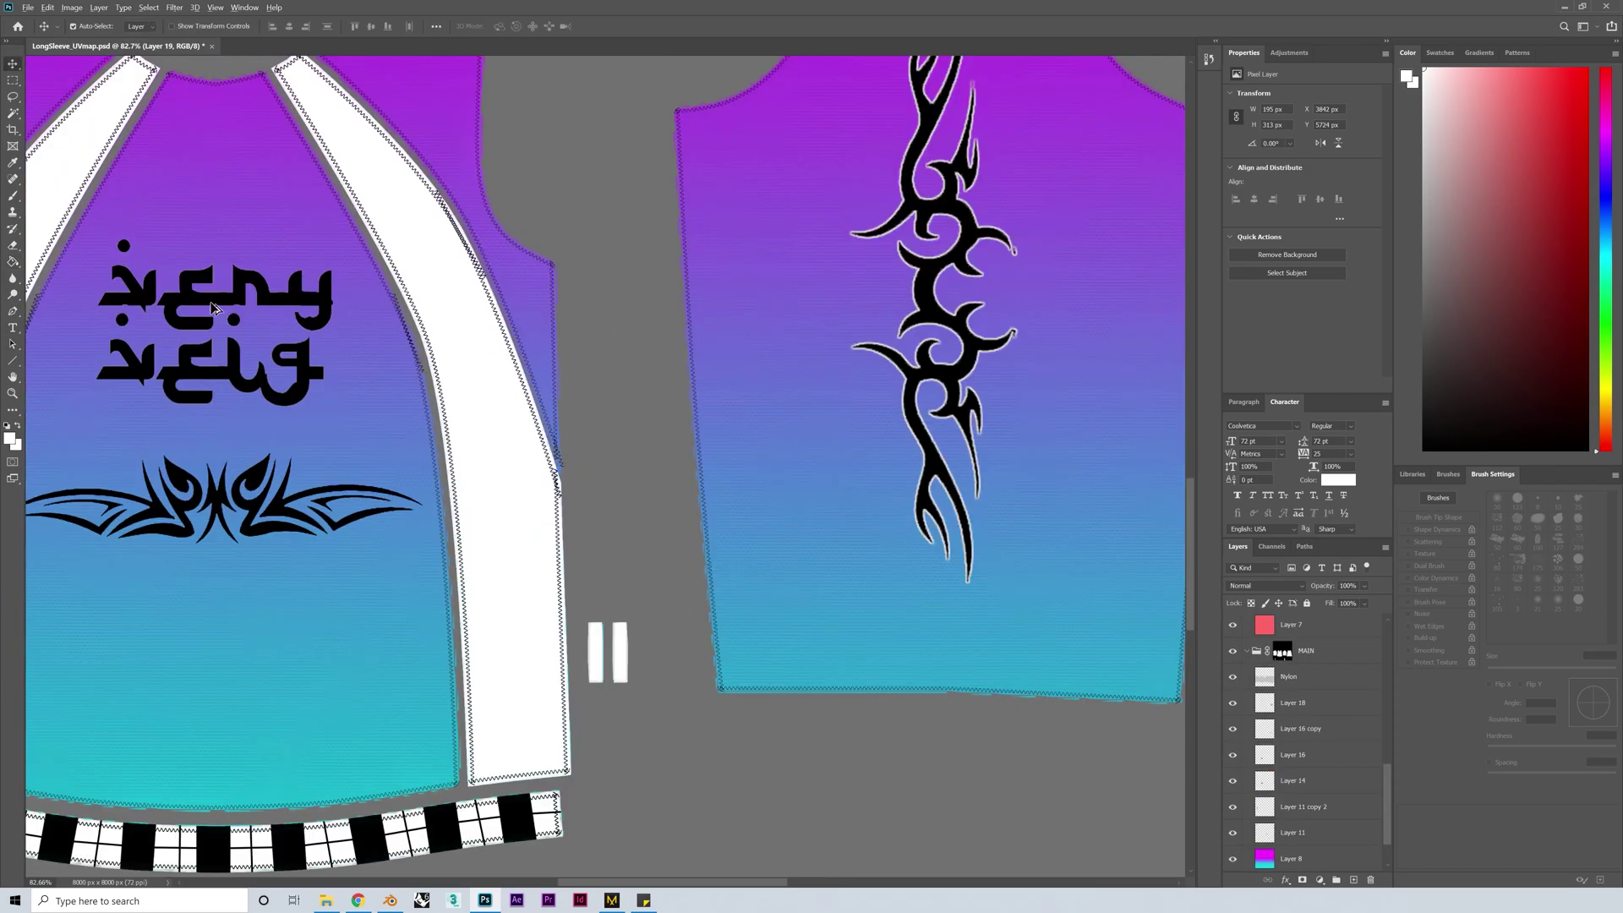
Step: Identify the chest lettering on Layer 14, duplicate that layer and move the copy into the DETAIL group
scroll(1296, 746, "up", 5)
left_click(1235, 630)
scroll(1239, 676, "down", 5)
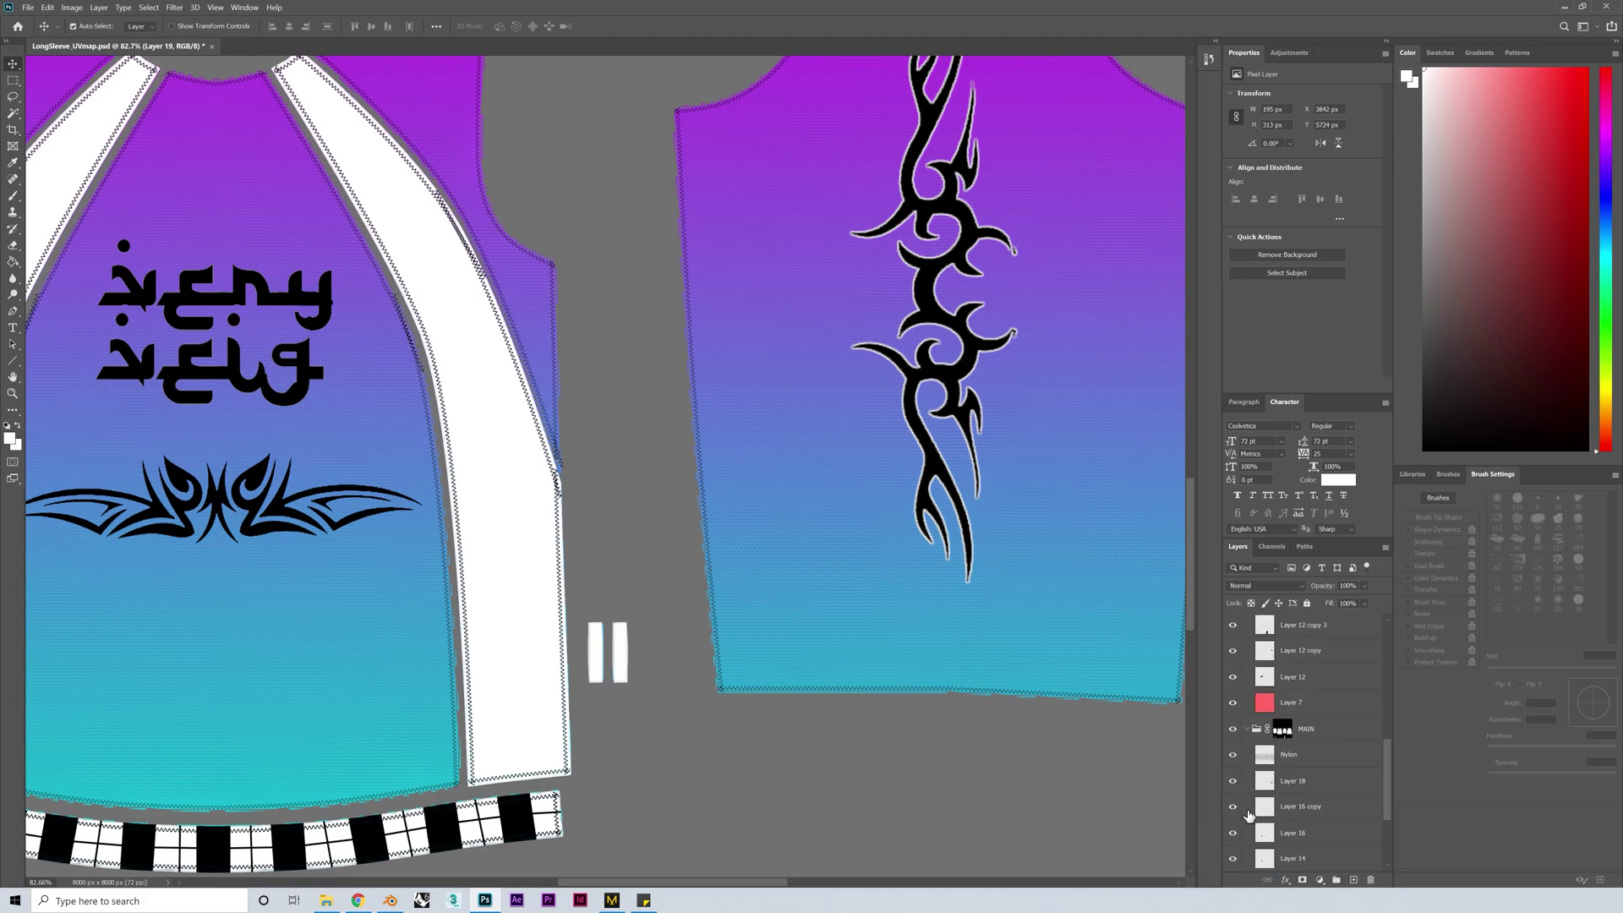
left_click(1233, 833)
left_click(1233, 858)
left_click(1233, 858)
left_click_drag(1302, 858, 1304, 666, "alt")
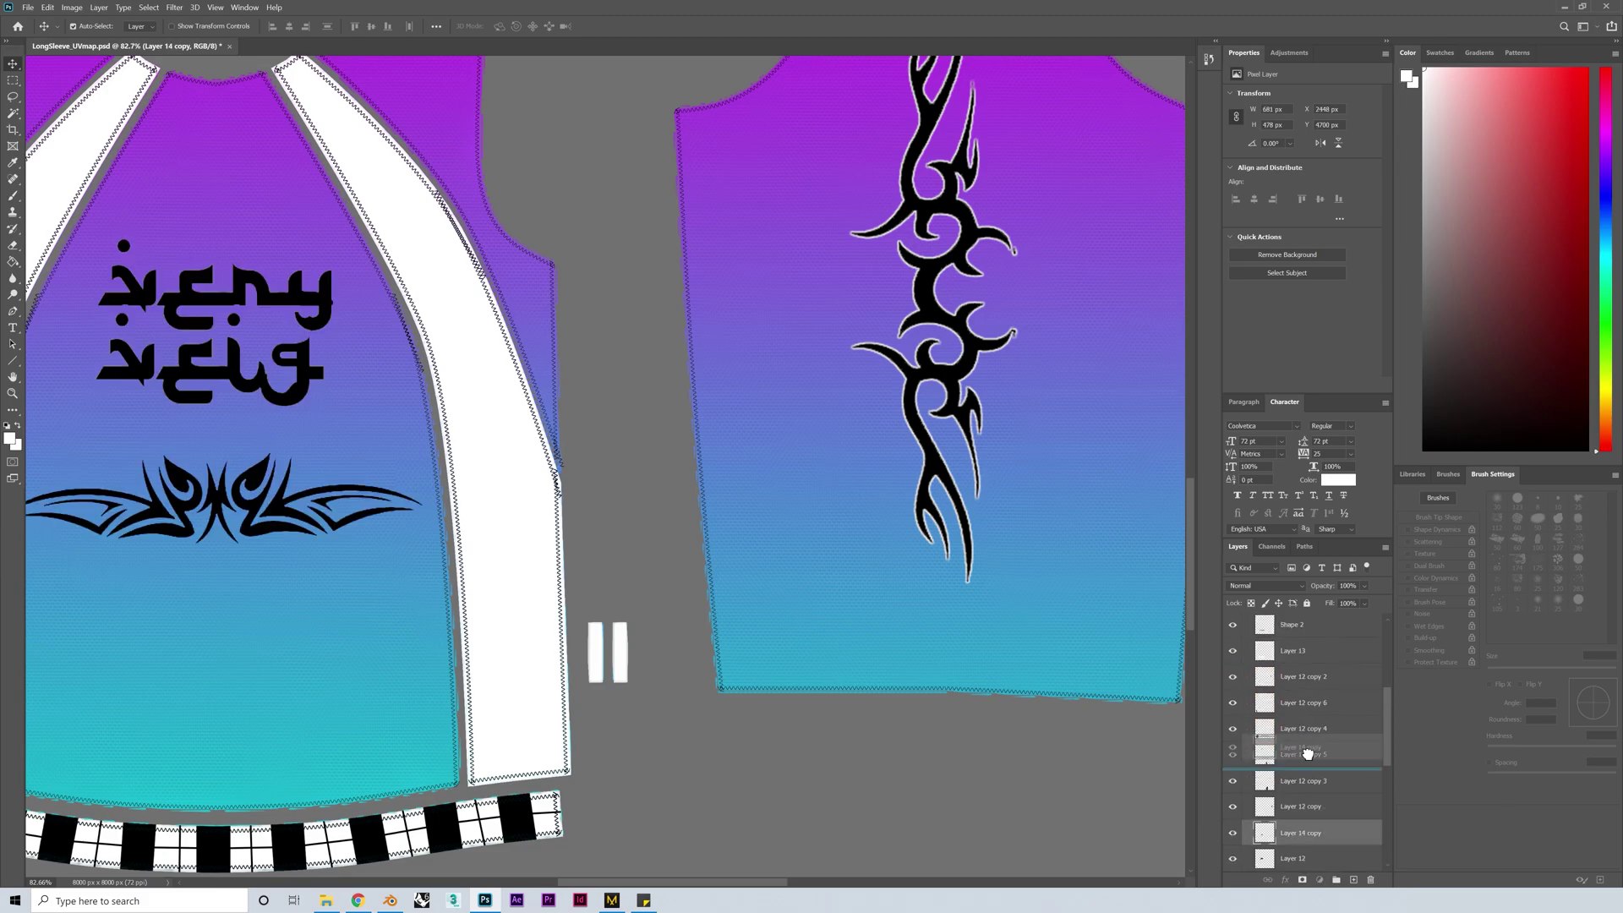
left_click_drag(1308, 753, 1300, 810)
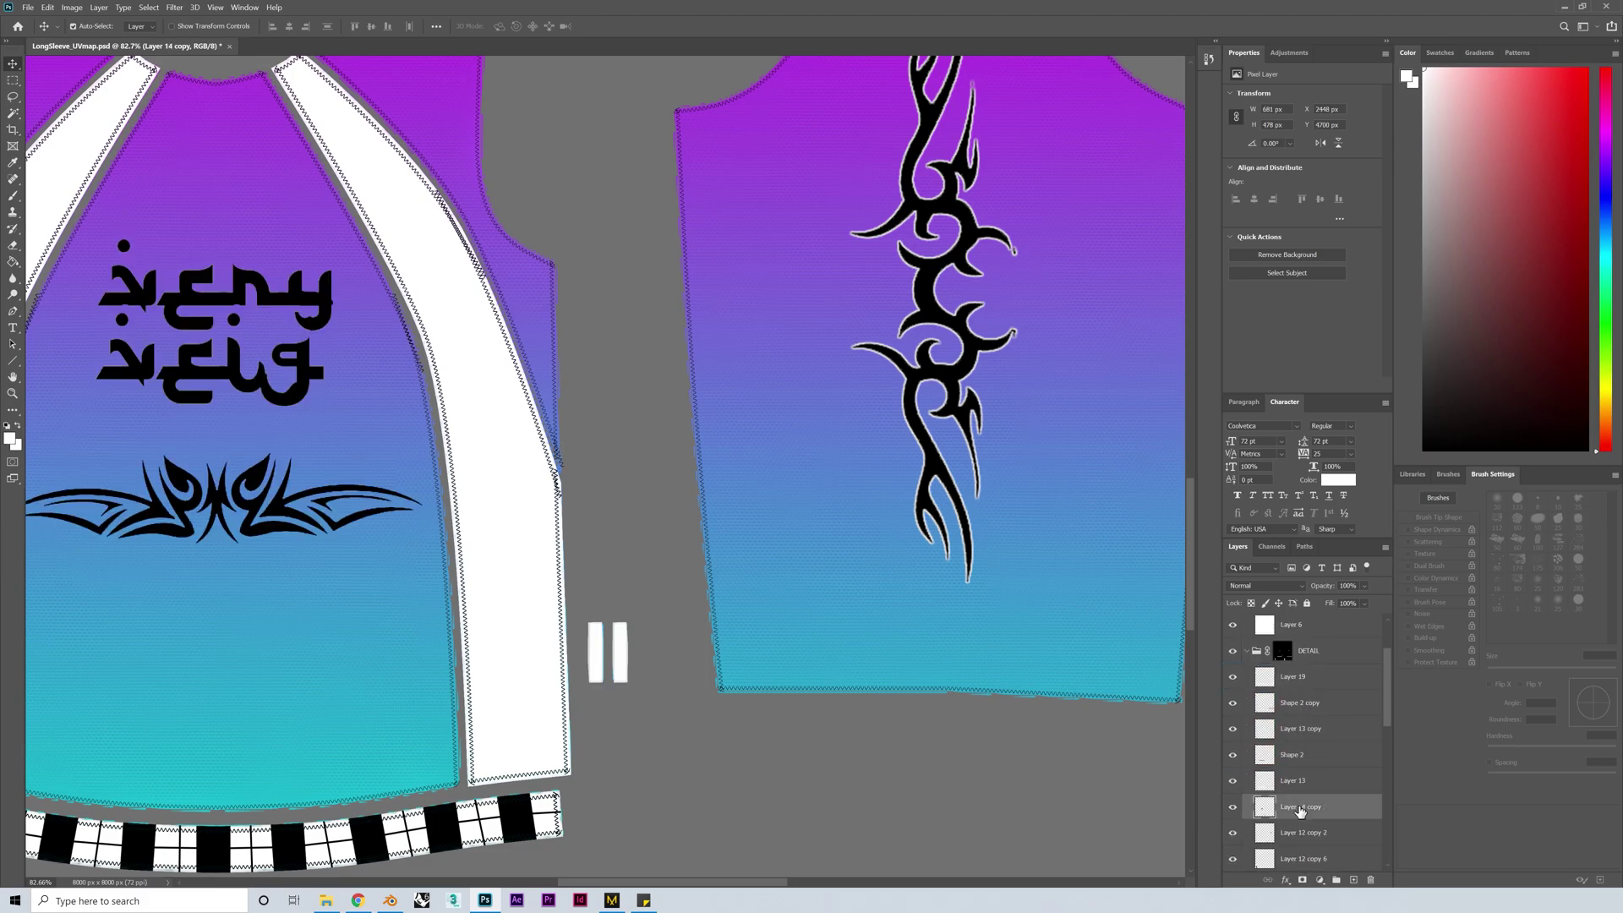
Step: Isolate the lower word of the copied lettering, rotate it 90° and scale it down to fit both white label tabs
left_click(11, 98)
left_click_drag(291, 347, 76, 393)
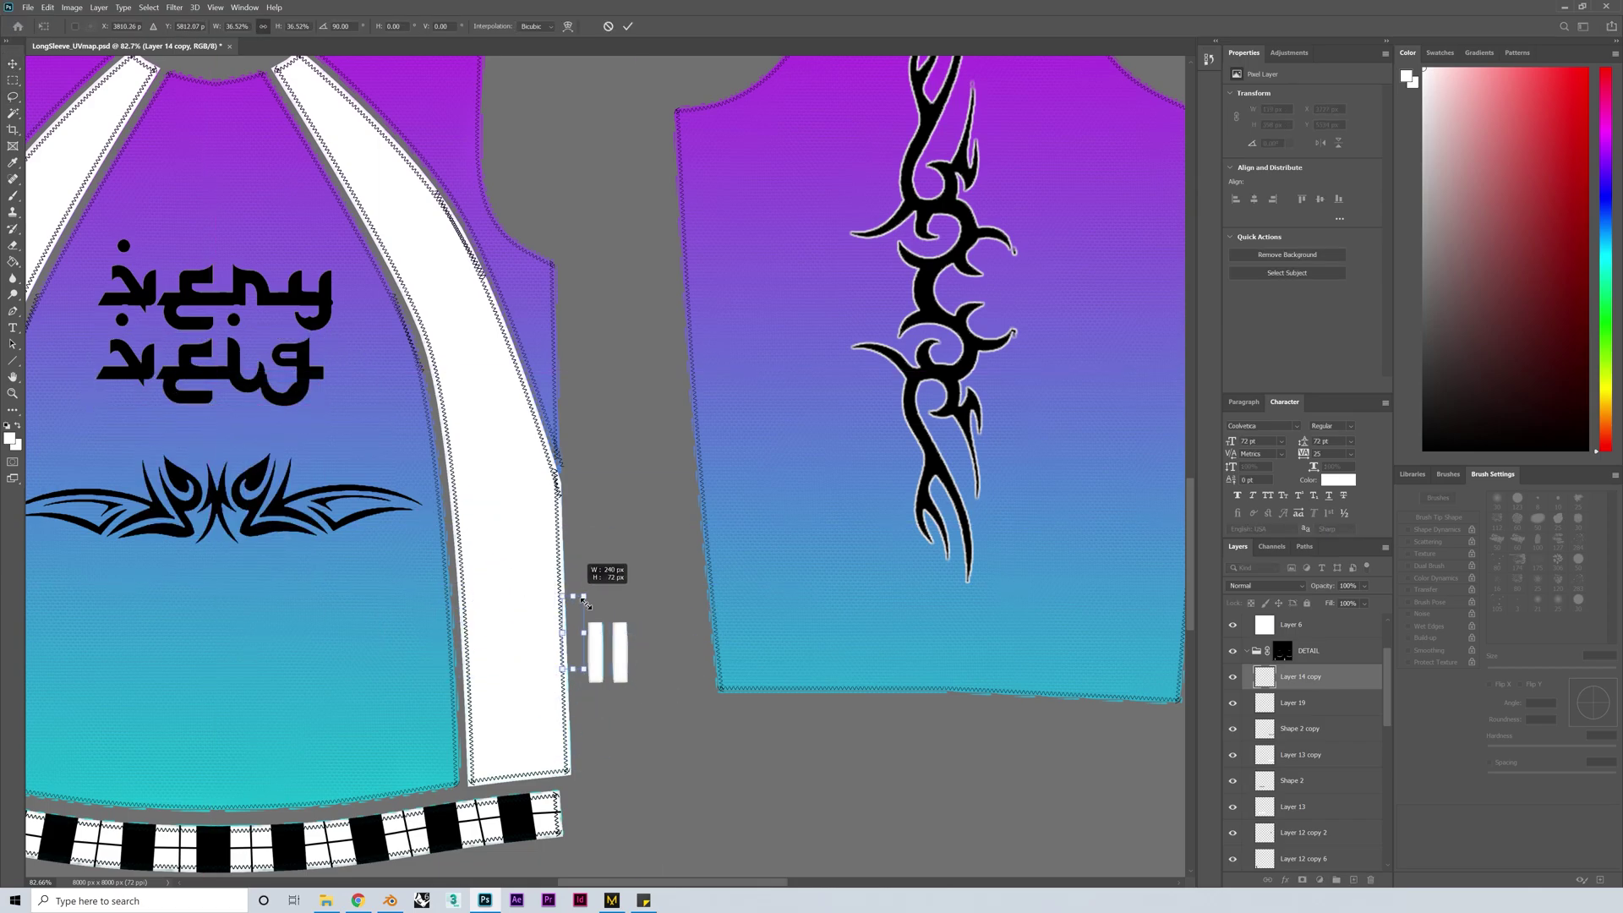
scroll(609, 656, "up", 5, "alt")
left_click_drag(600, 572, 590, 591)
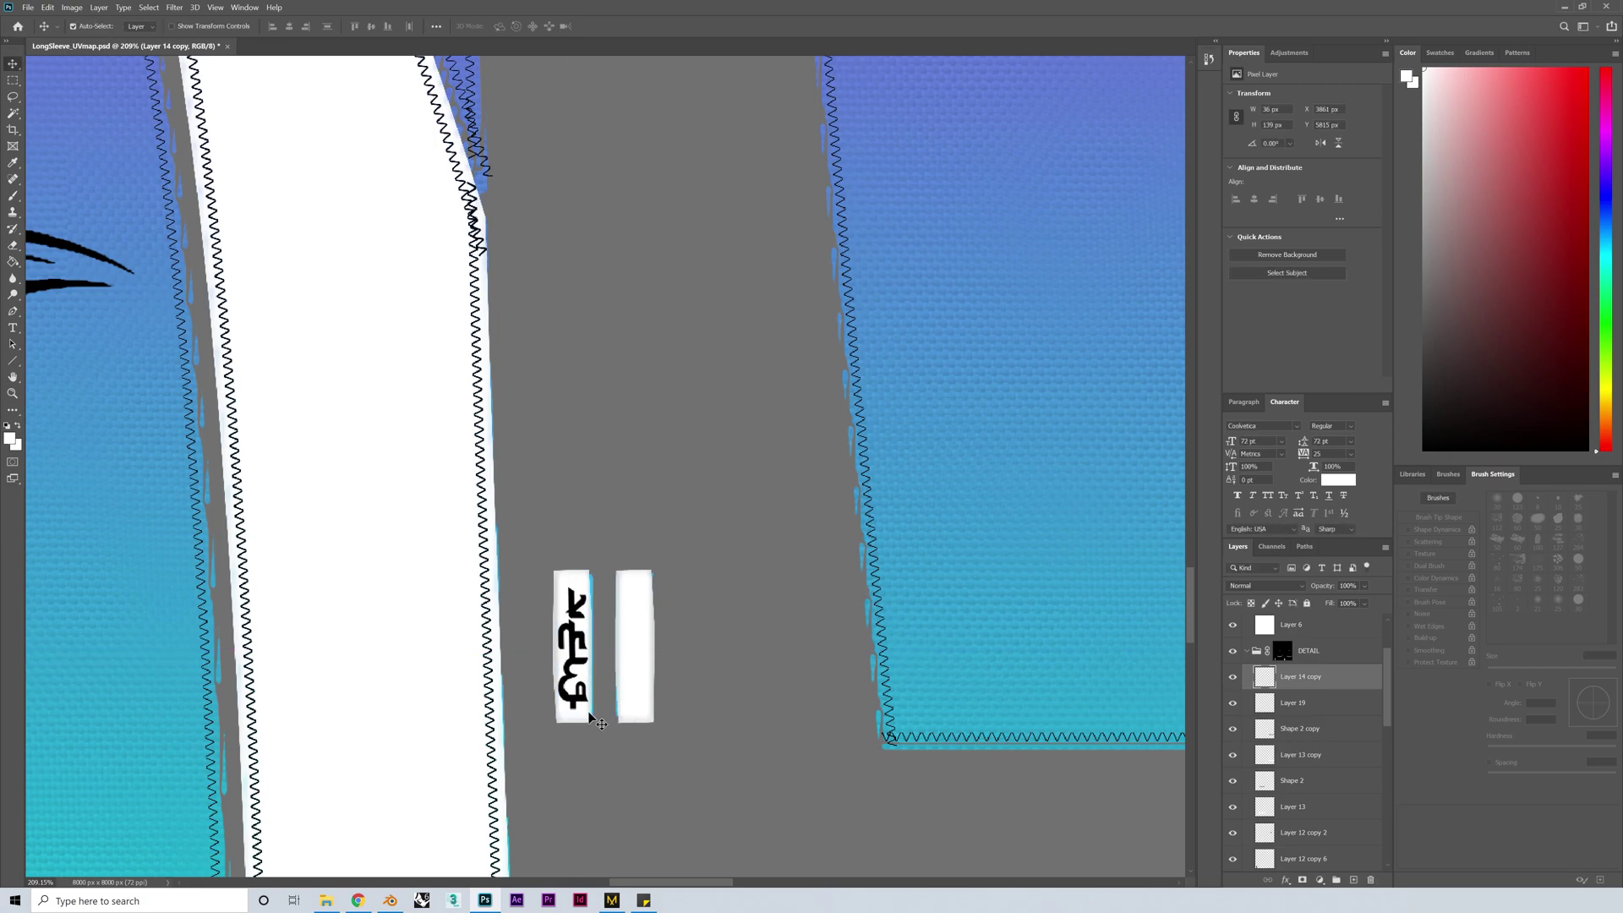
scroll(652, 672, "down", 8, "alt")
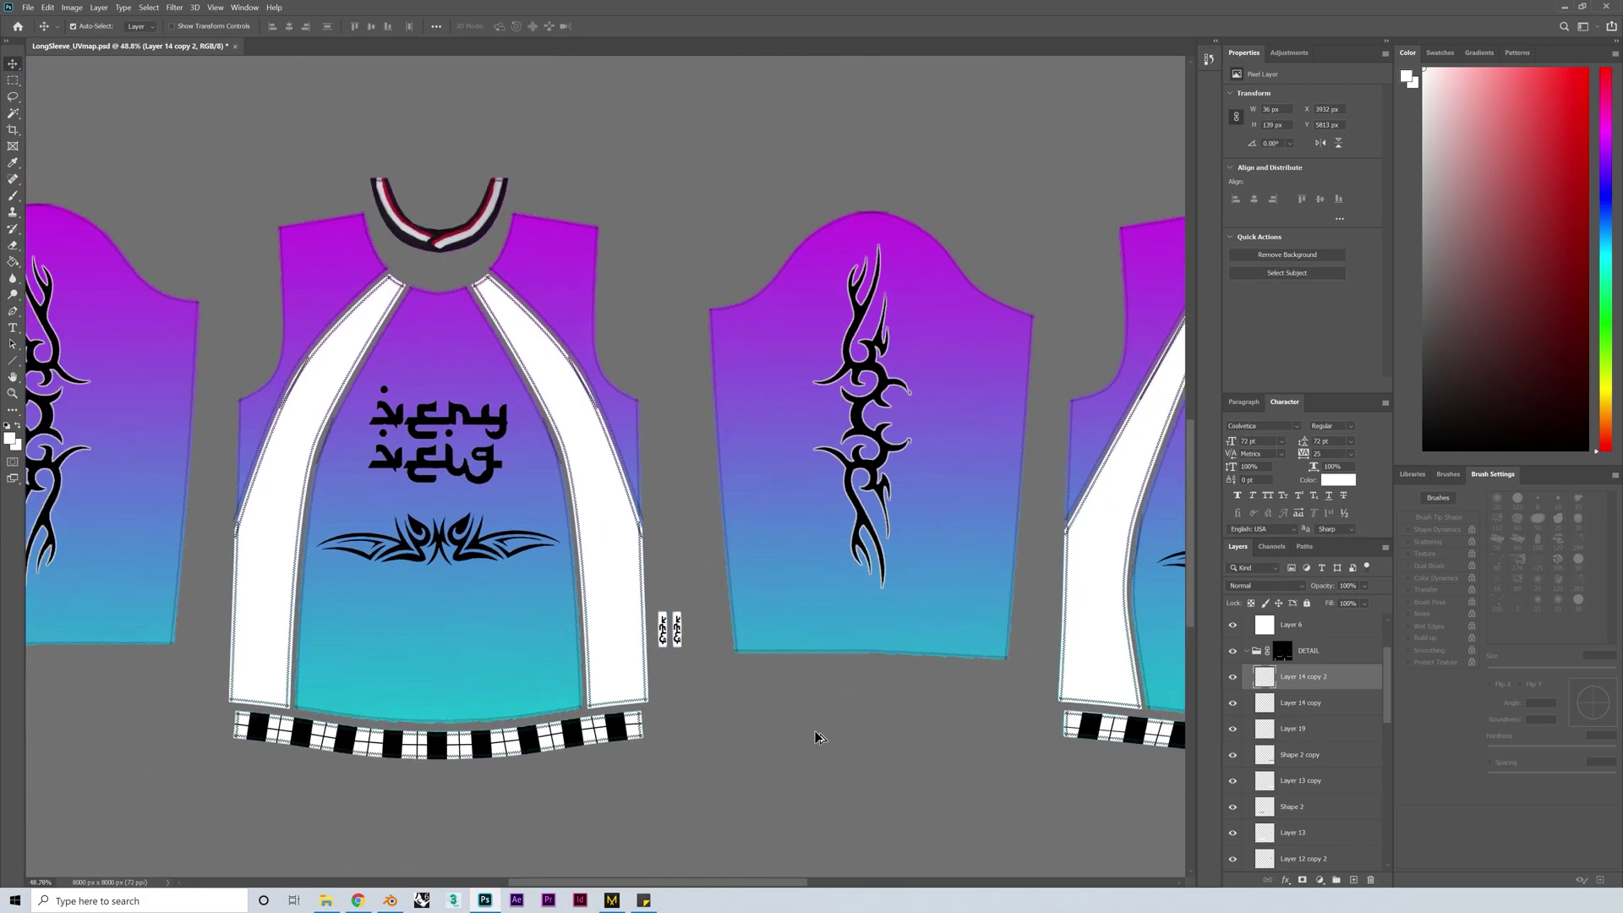
scroll(815, 735, "up", 3, "alt")
scroll(482, 508, "down", 2, "alt")
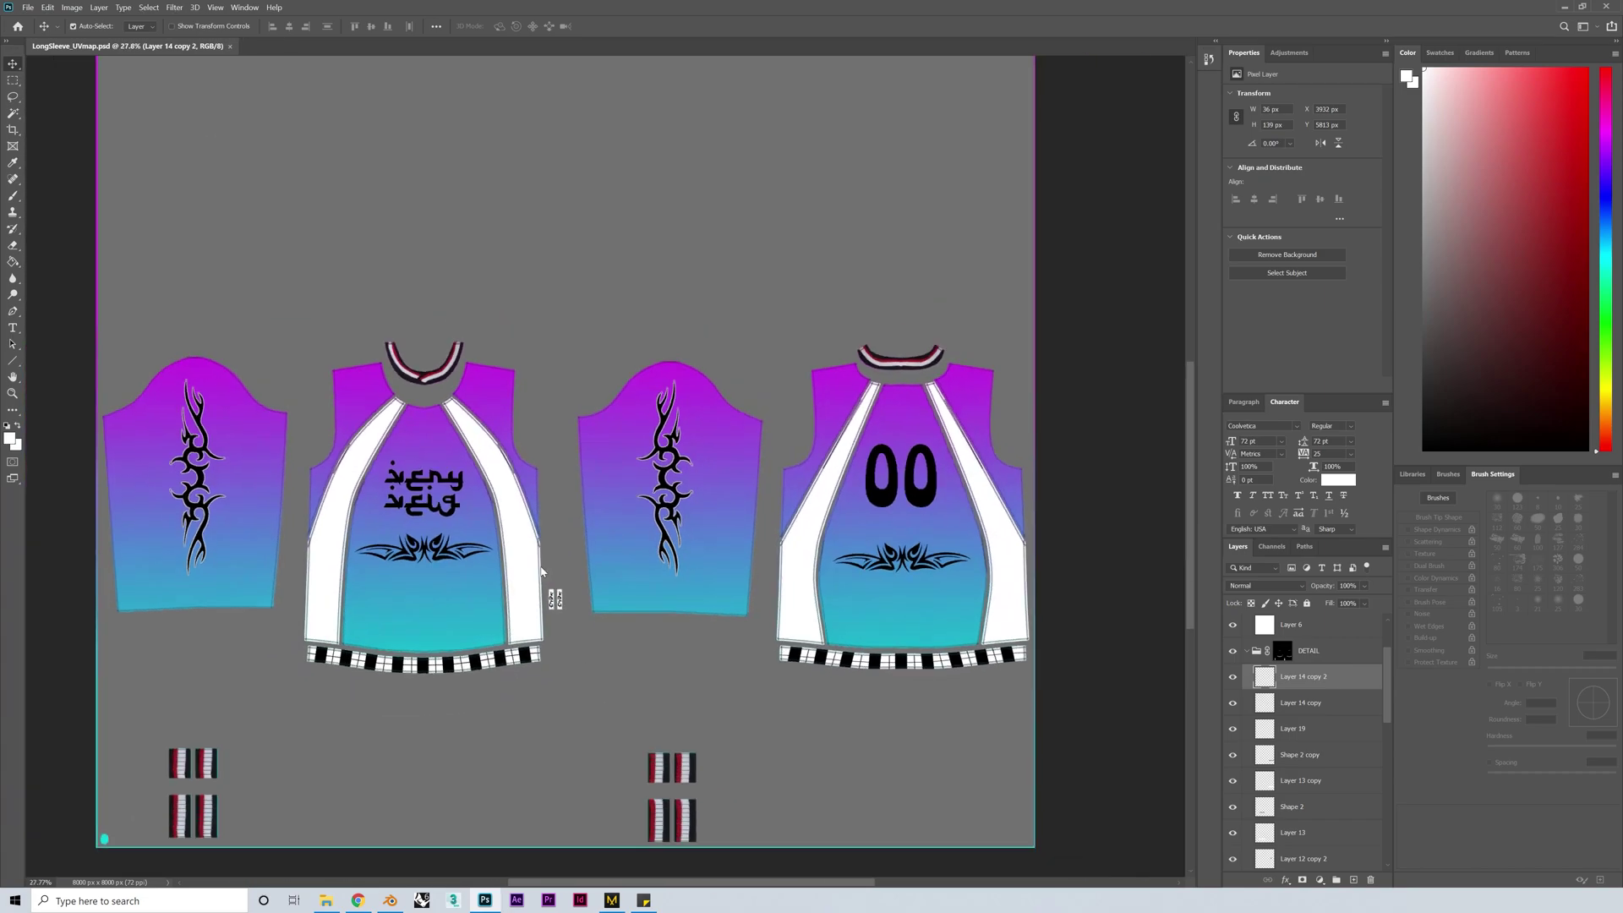
Step: Save the texture as the PNG LongSleeve_UVmap in the 04-Marvelous Tutorial folder, replacing the existing file and using the large file size option
left_click(28, 7)
left_click(64, 155)
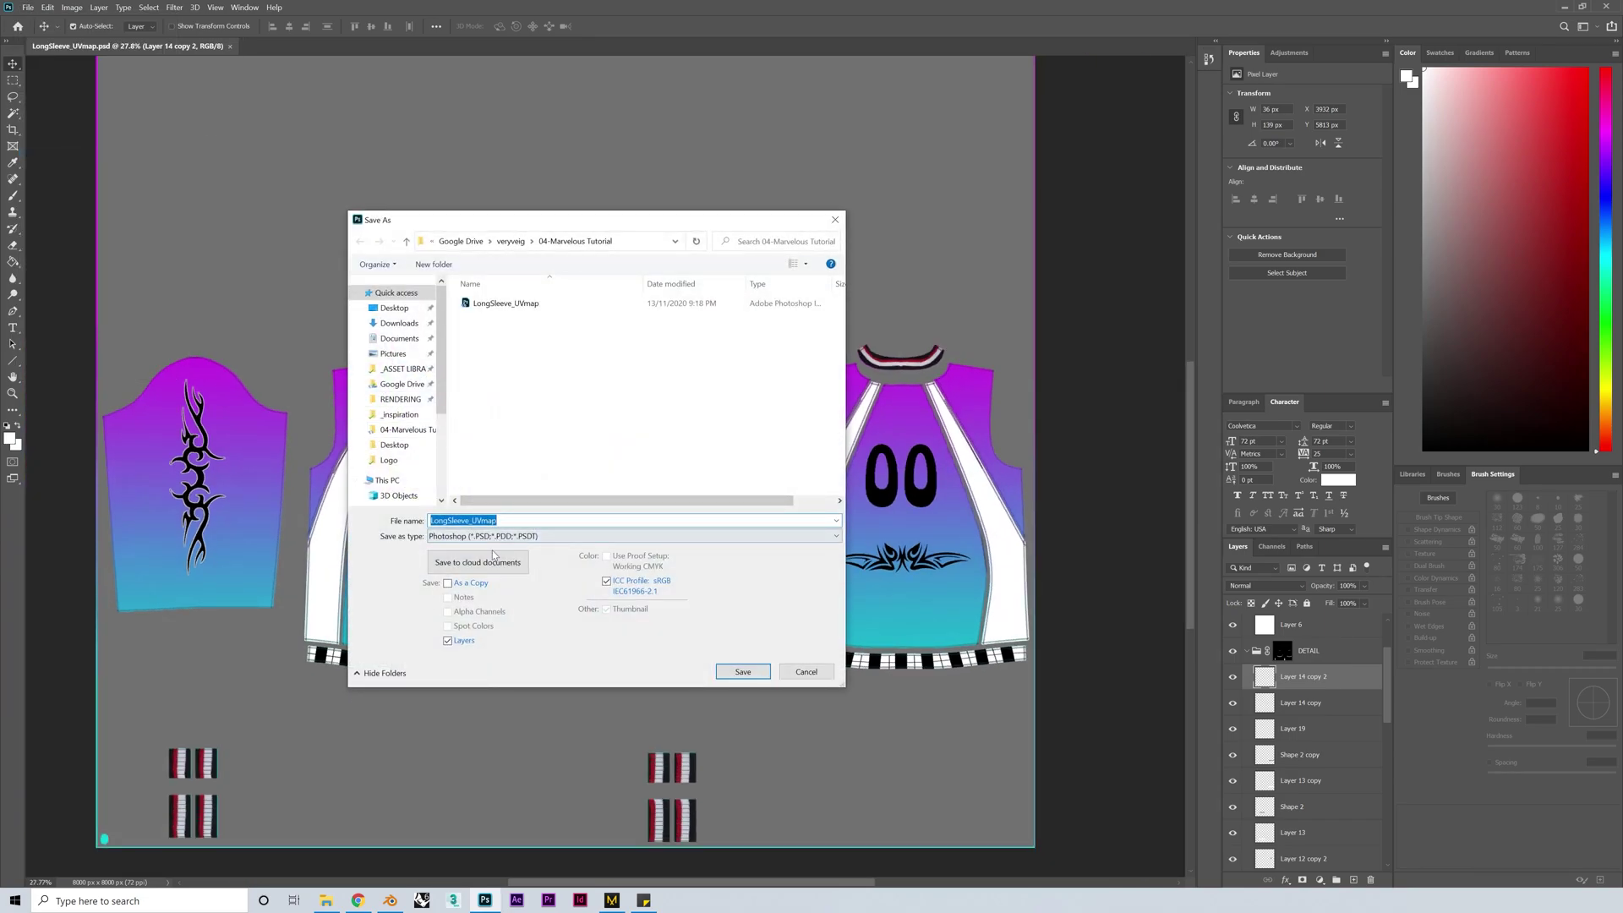
left_click(490, 538)
left_click(465, 729)
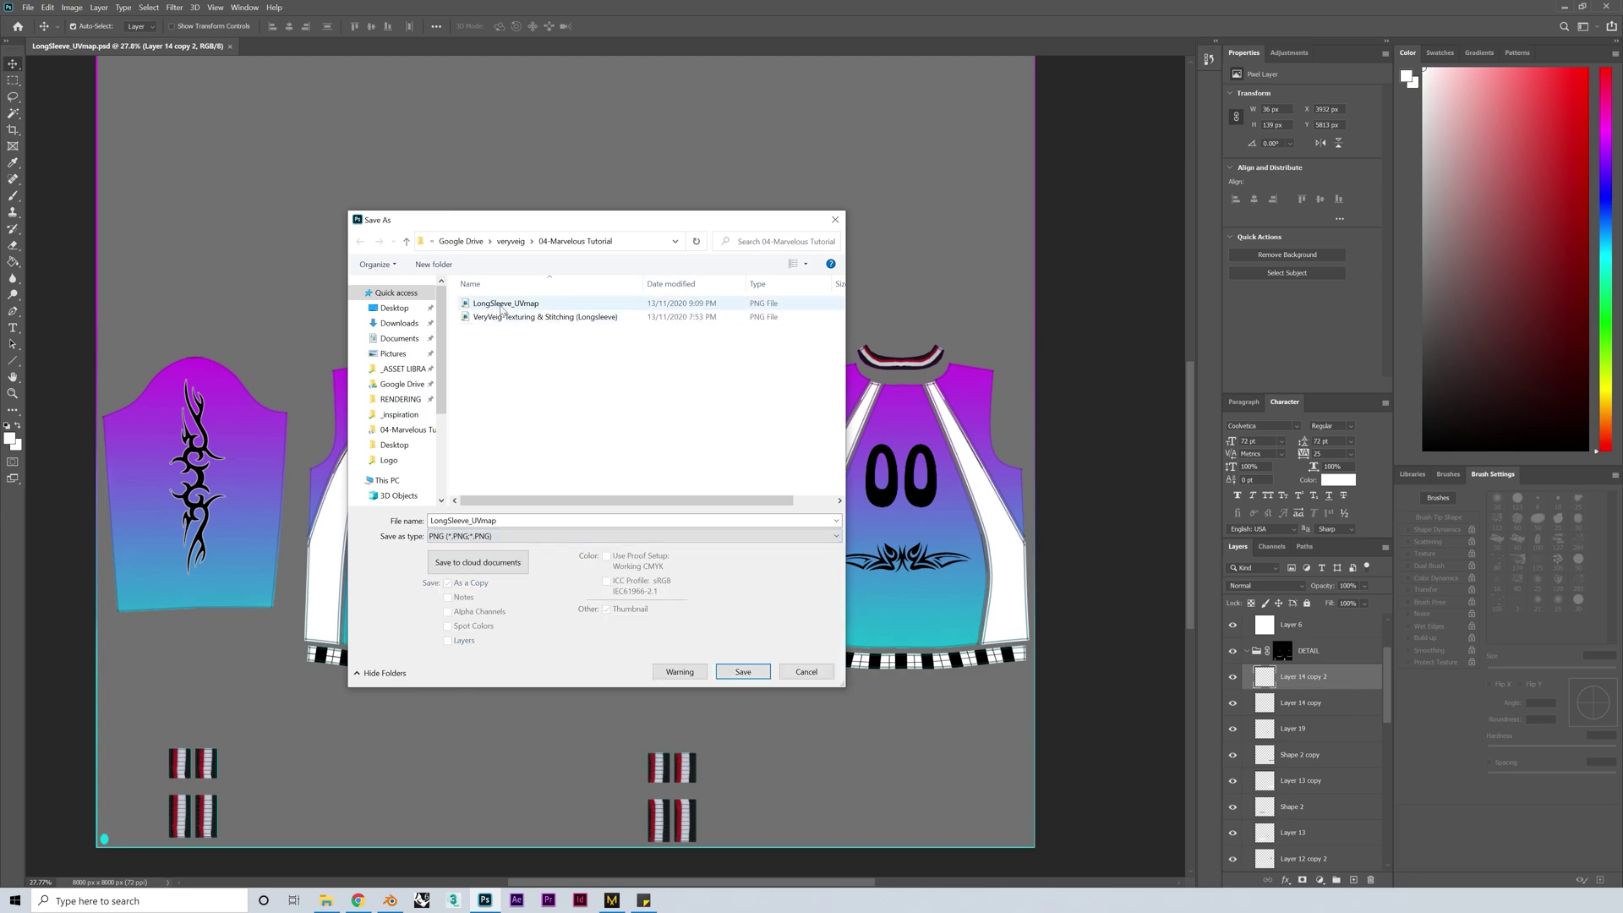
left_click(759, 667)
left_click(837, 454)
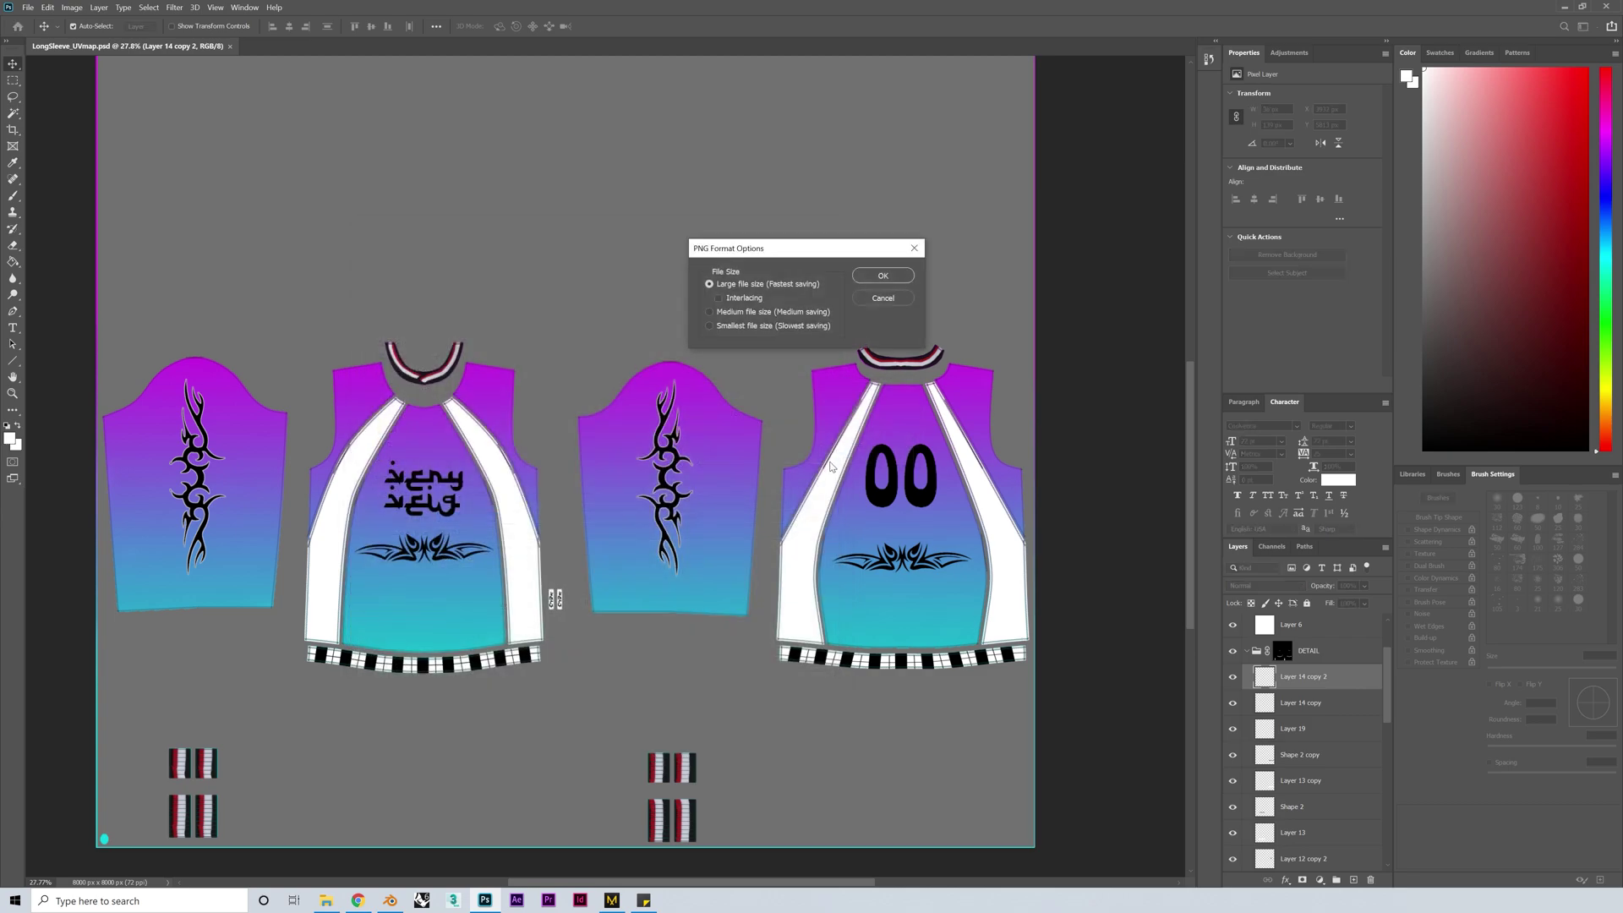
left_click(888, 277)
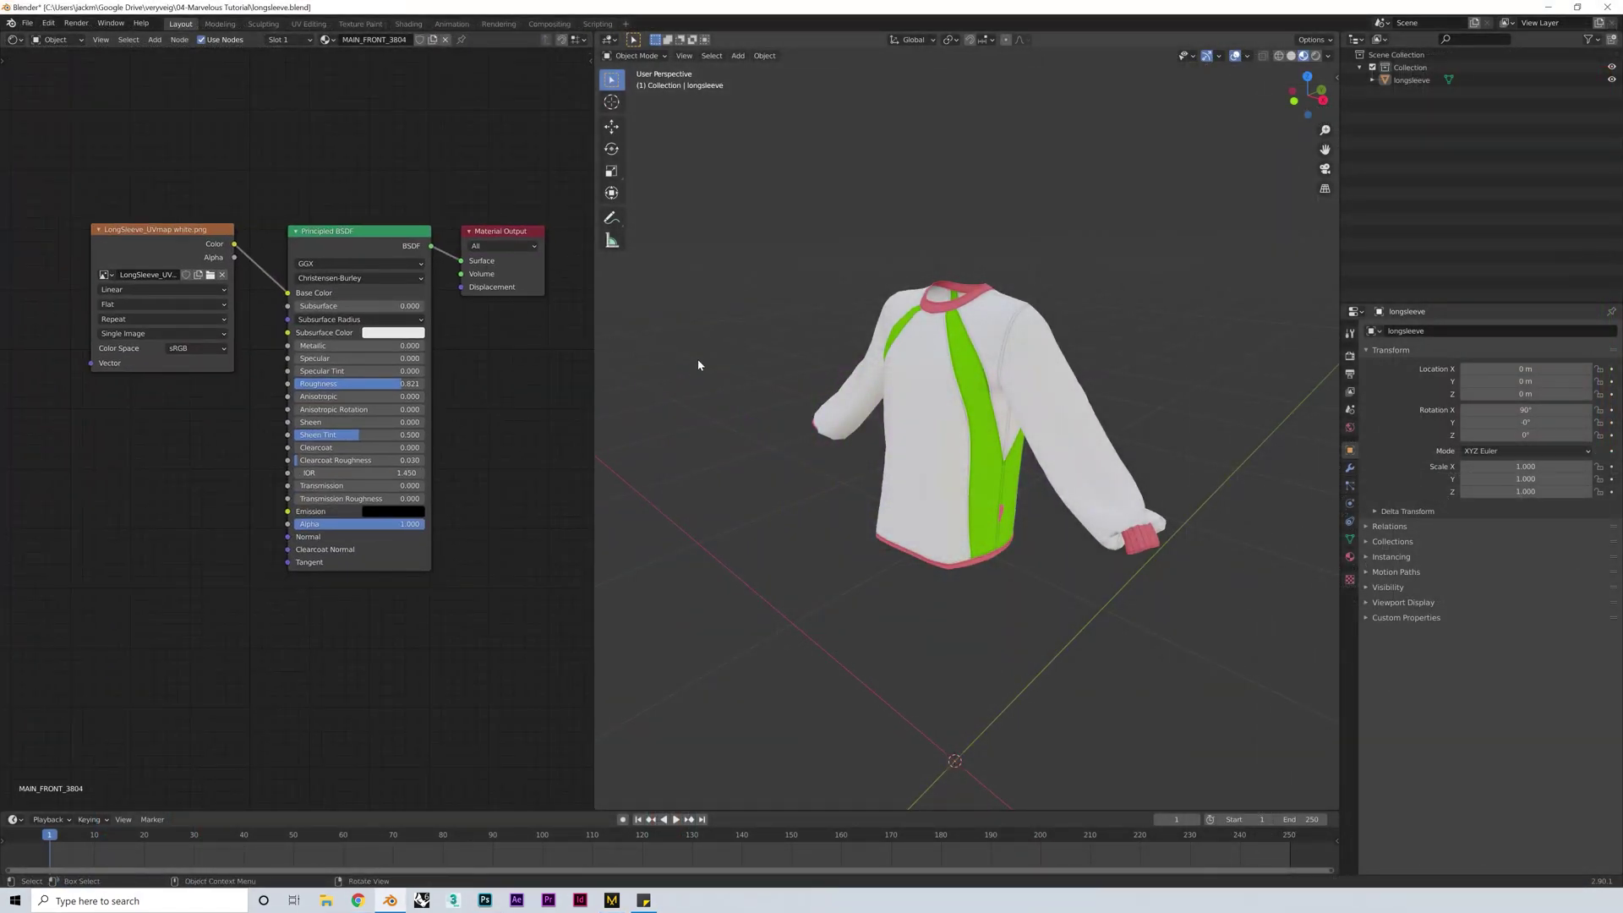
Step: Switch to Blender and load LongSleeve_UVmap.png into the Image Texture node of the garment's material
left_click(210, 275)
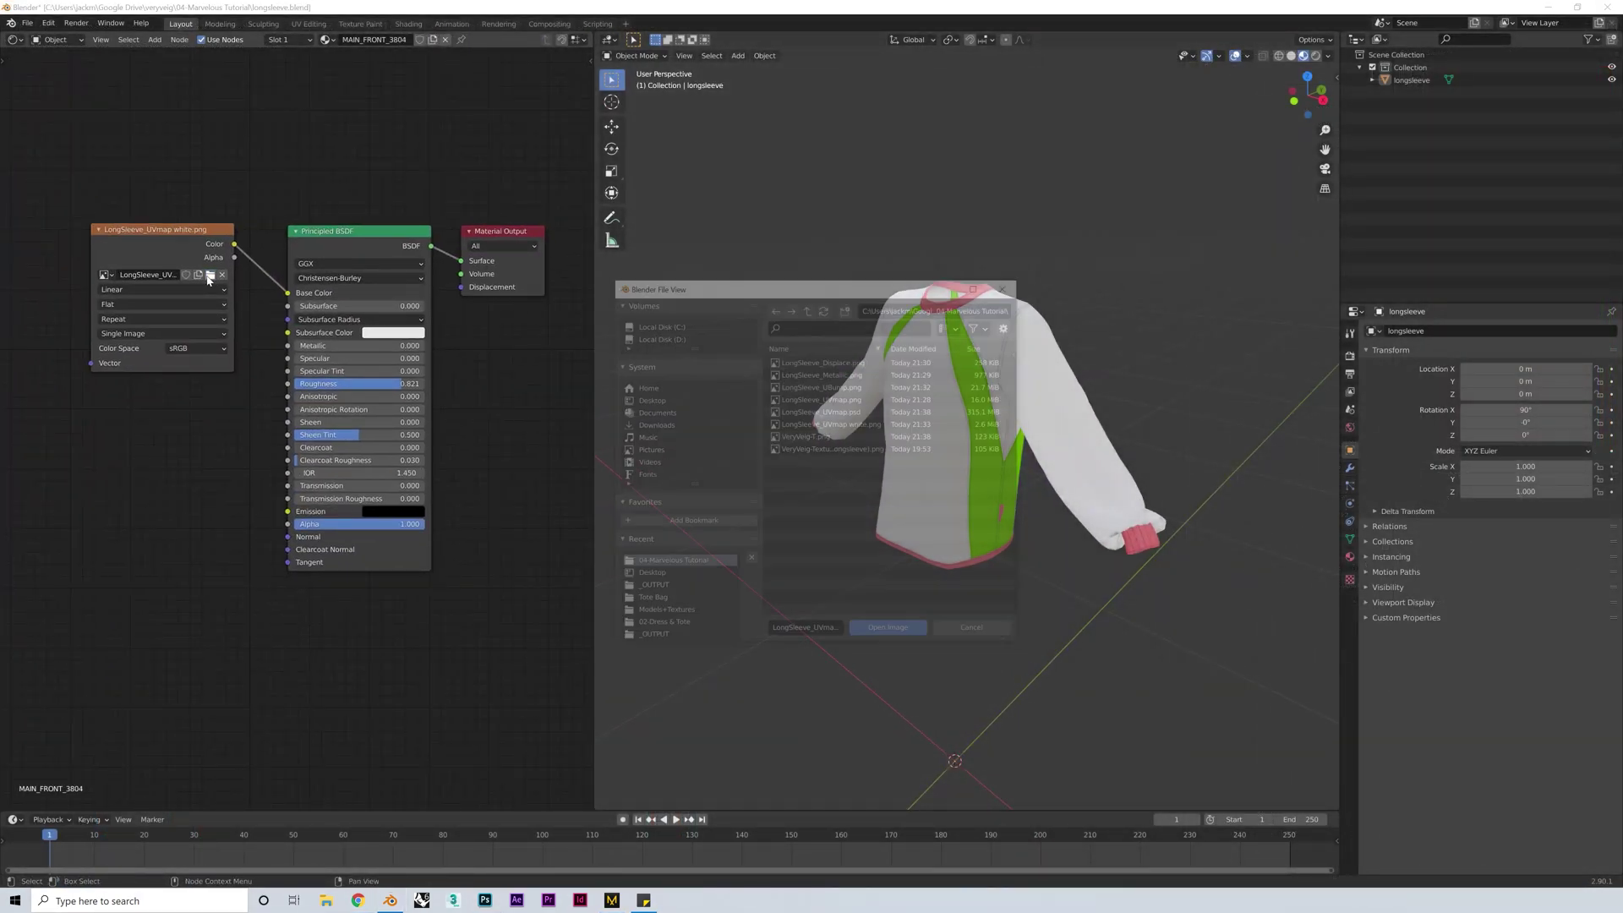
left_click(895, 635)
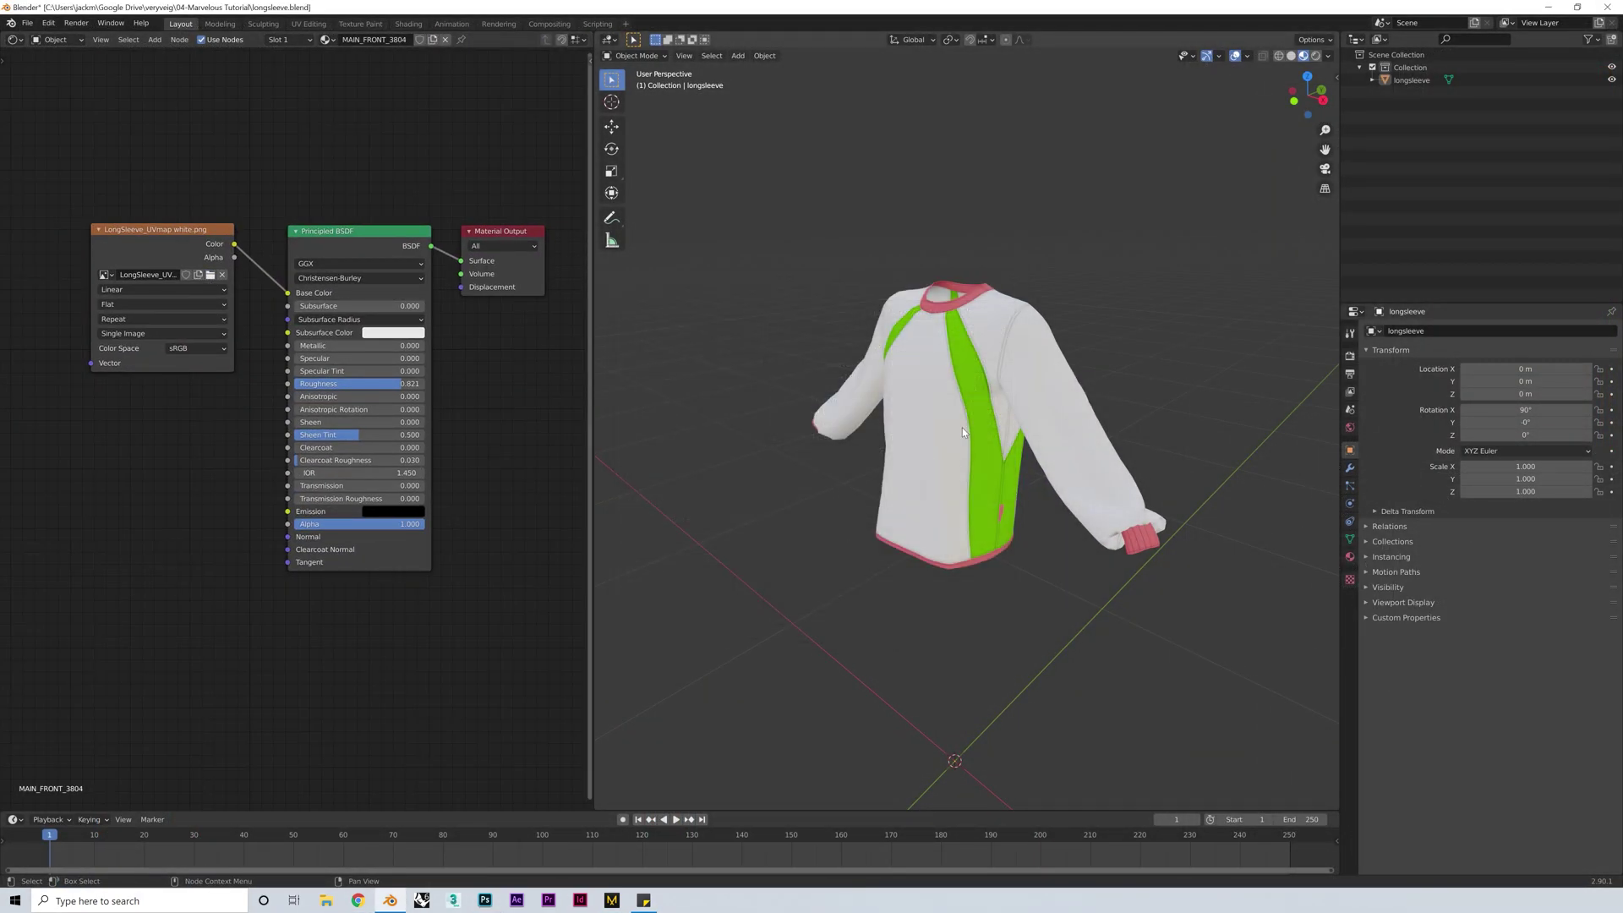
scroll(987, 450, "up", 3)
mouse_move(986, 450)
middle_mouse_down()
mouse_move(951, 473)
mouse_move(919, 448)
mouse_move(886, 475)
mouse_move(866, 460)
mouse_move(1010, 475)
middle_mouse_up()
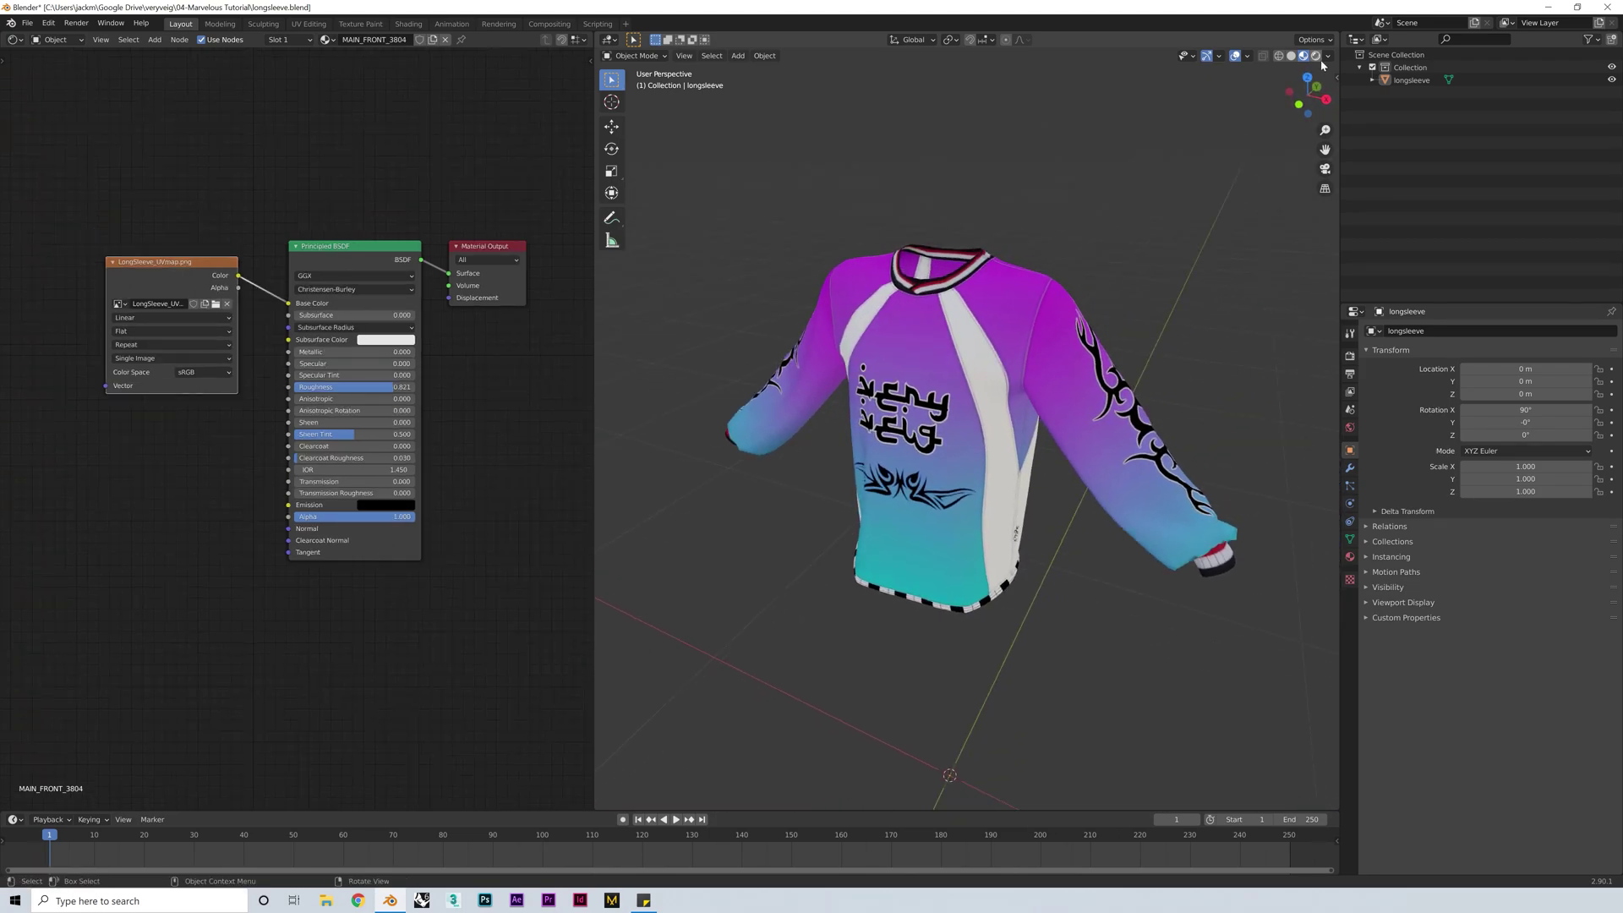
Step: Set the viewport to Rendered shading and look at the World shader nodes before returning to the Object shader type
left_click(1315, 56)
left_click(56, 39)
left_click(55, 40)
left_click(56, 67)
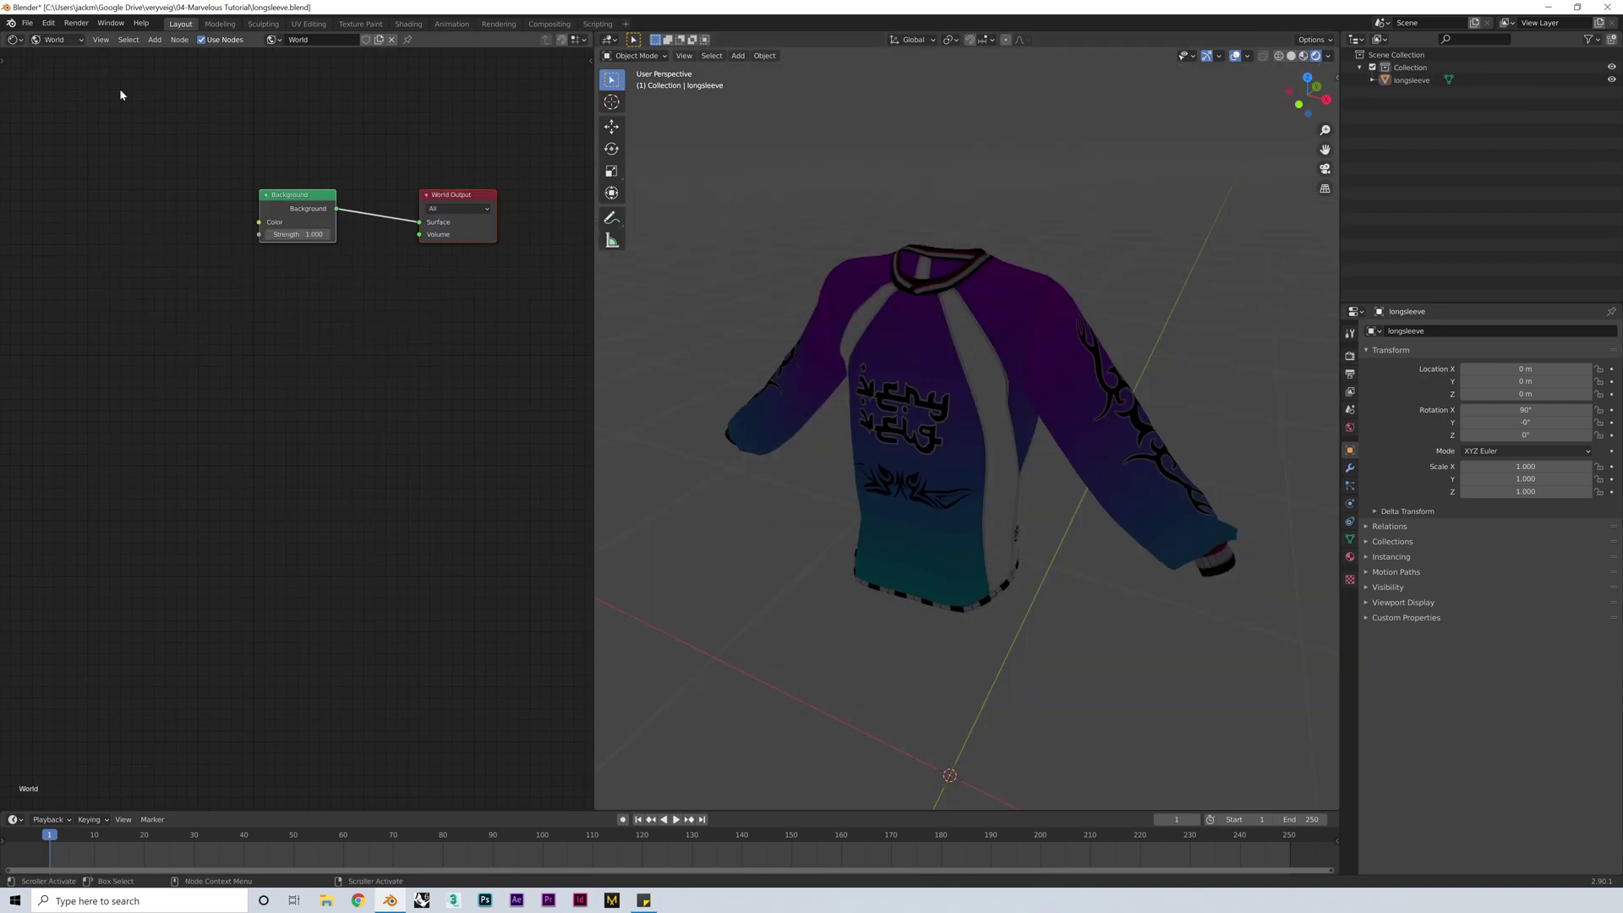
left_click(56, 40)
left_click(56, 54)
Step: Add an area light, raise it to about 1.88 m, tilt it about 16.5° around X and shift it along Y
left_click(737, 56)
left_click(855, 267)
key("g")
key("z")
left_click(989, 355)
middle_click_drag(1001, 385, 917, 387)
key("g")
key("y")
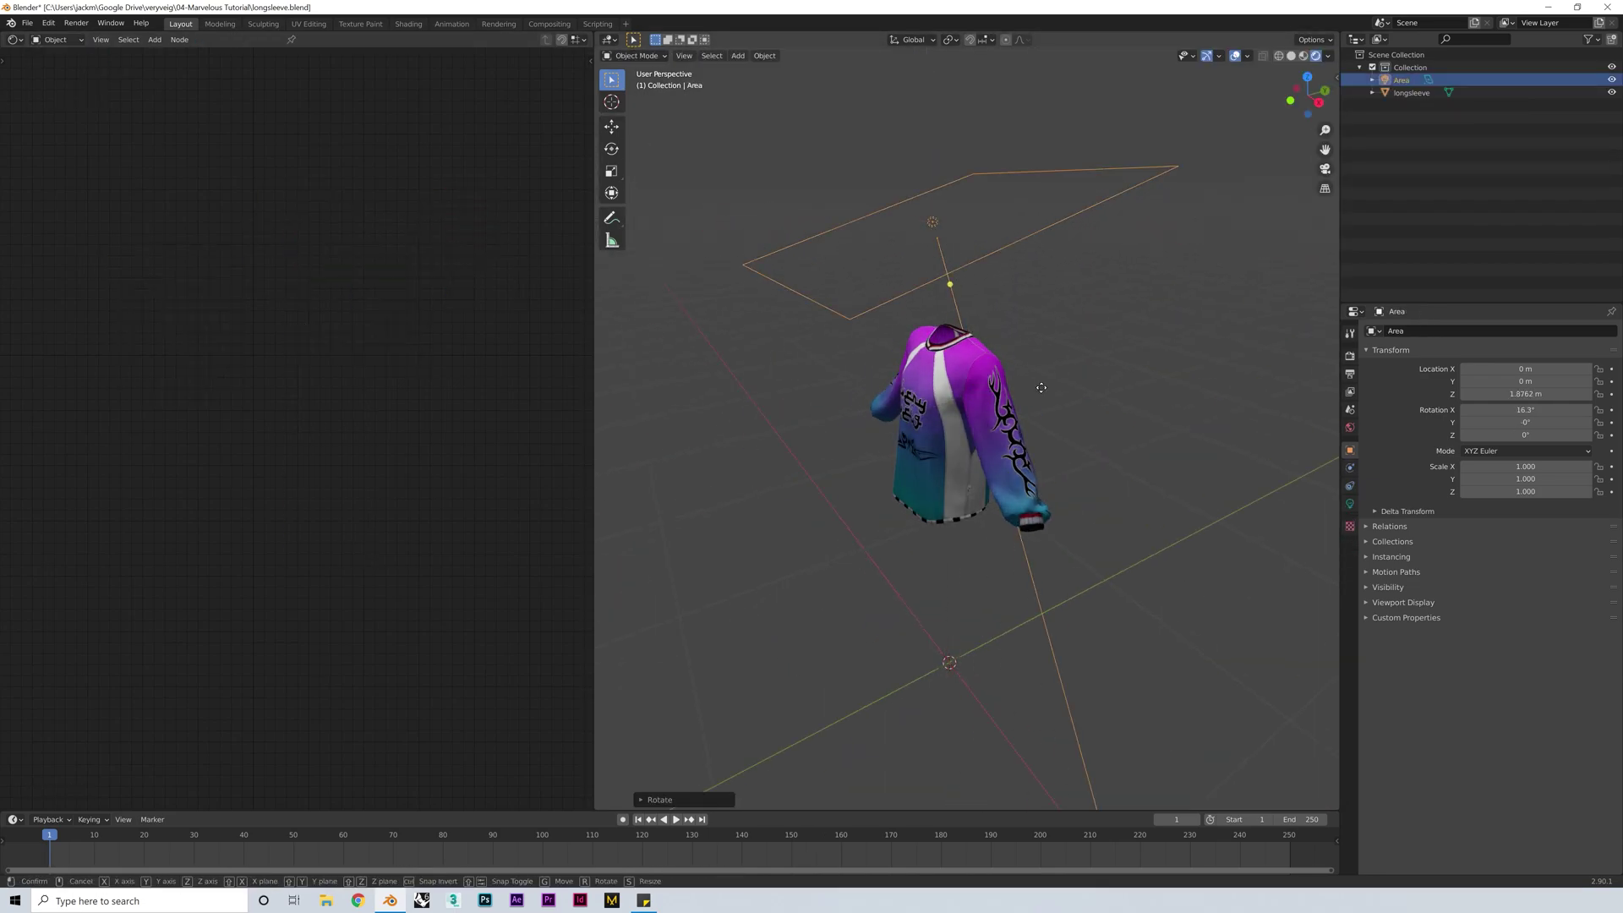
left_click(1099, 406)
left_click(1108, 423)
middle_click_drag(980, 558, 1079, 568)
scroll(1141, 406, "up", 4)
middle_click_drag(1214, 240, 1107, 262)
Step: Select the longsleeve and add an Image Texture node with LongSleeve_Metallic.png to its material
left_click(1039, 355)
middle_click_drag(461, 416, 499, 383)
left_click_drag(202, 228, 180, 152)
key("shift+a")
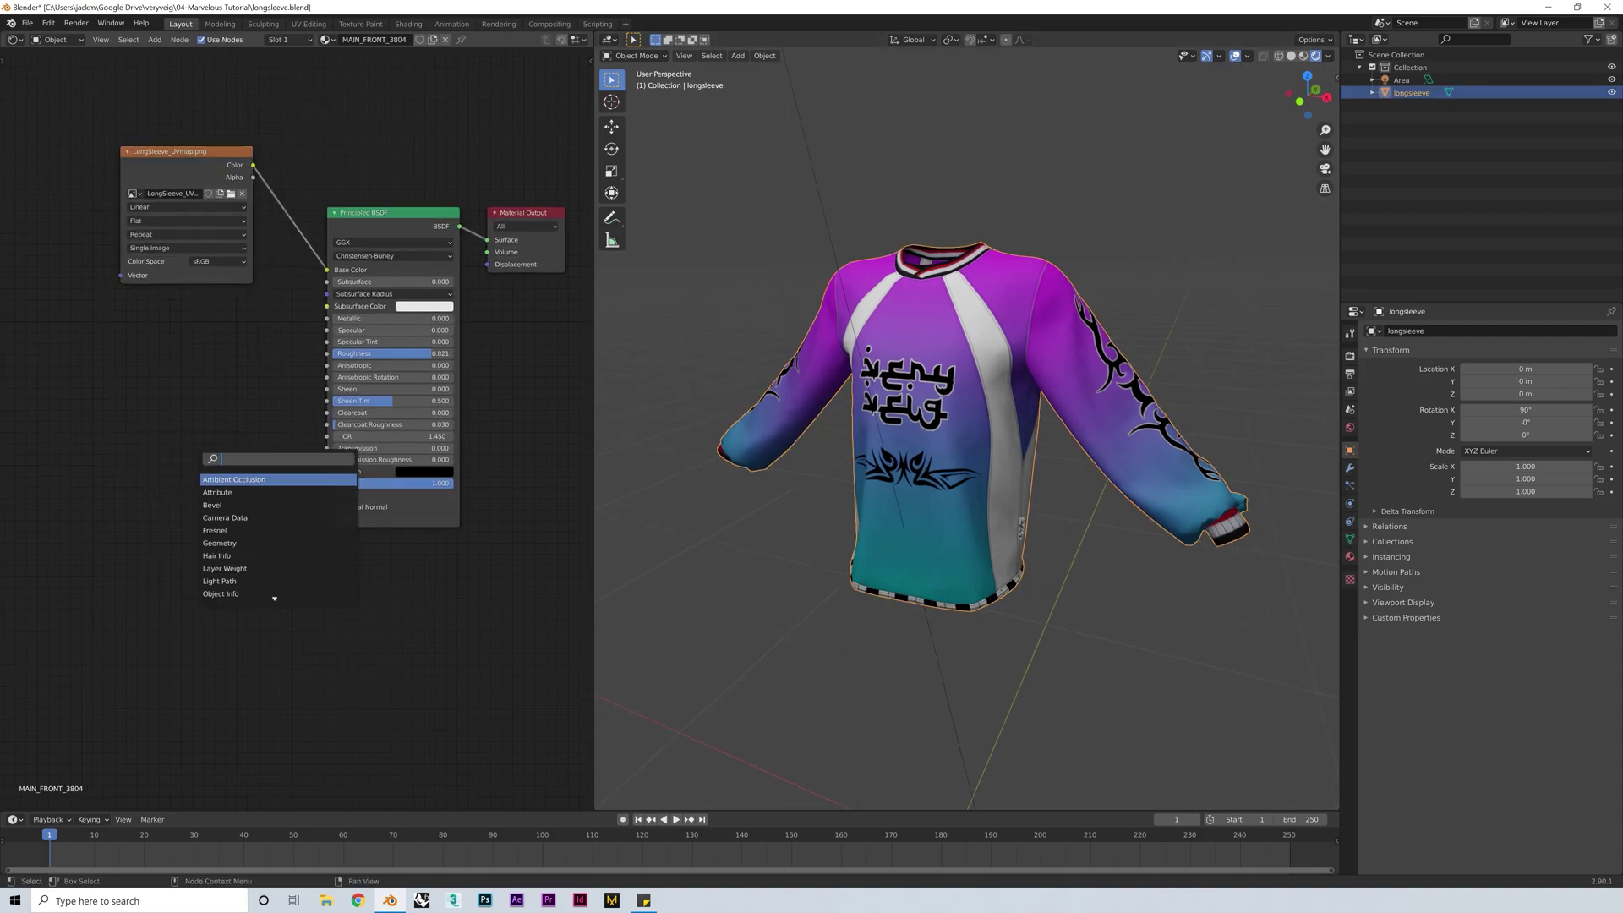
left_click(115, 425)
left_click(217, 464)
double_click(824, 382)
Step: Try connecting the metallic texture's Color output to the Principled BSDF's Metallic input
left_click_drag(245, 439, 327, 318)
left_click_drag(152, 373, 157, 370)
left_click_drag(173, 427, 115, 344)
left_click_drag(326, 318, 305, 510)
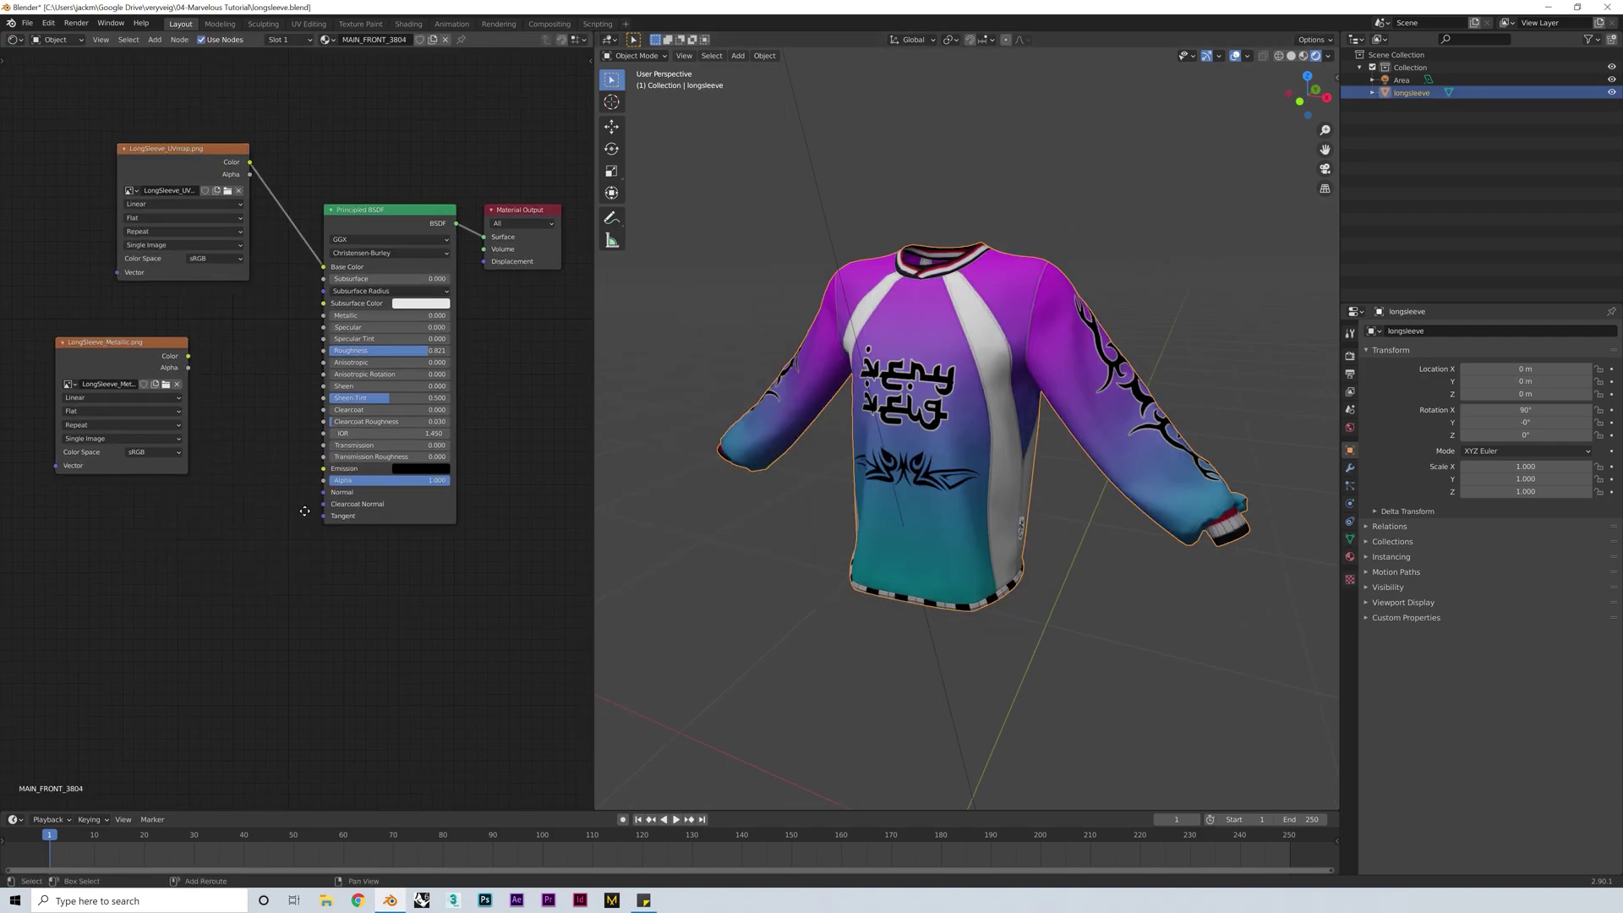
Step: Move the metallic texture node down and add a Bump node with its Normal output linked to the Principled BSDF's Normal input
scroll(130, 282, "down", 3)
left_click_drag(127, 334, 135, 484)
left_click_drag(337, 270, 331, 245)
key("BackSpace")
key("BackSpace")
key("BackSpace")
key("BackSpace")
type("bump")
left_click(235, 428)
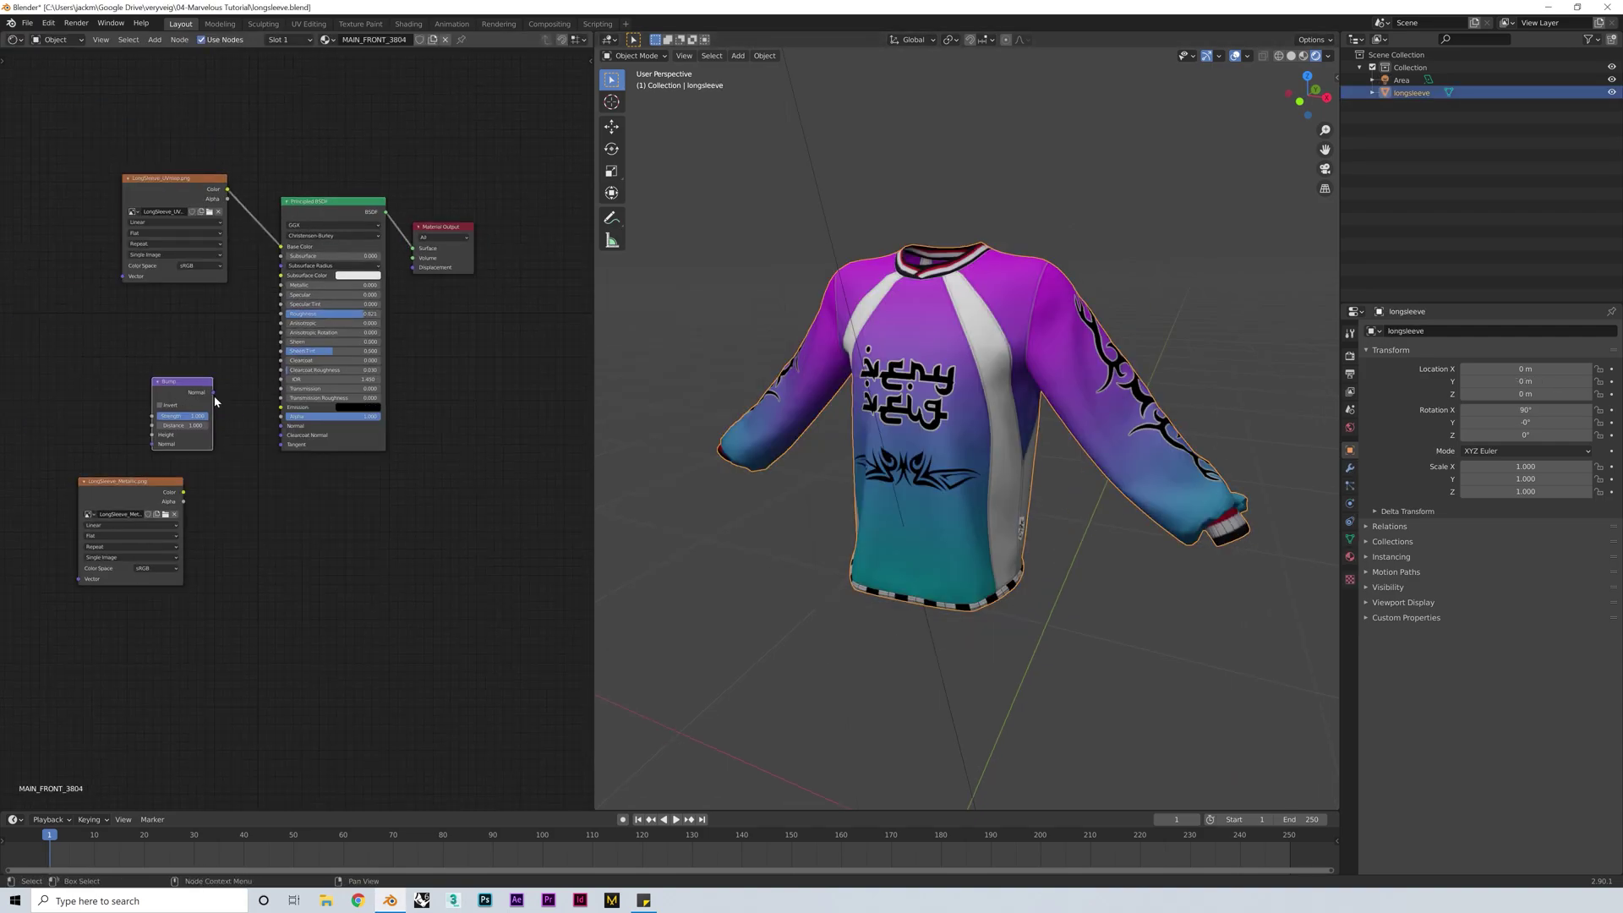
left_click_drag(213, 392, 280, 425)
Step: Add an Image Texture node with the longsleeve bump map and connect its Color output to the Bump node's Strength input
key("shift+a")
left_click(99, 377)
double_click(852, 377)
left_click_drag(135, 354, 152, 416)
scroll(967, 330, "up", 6)
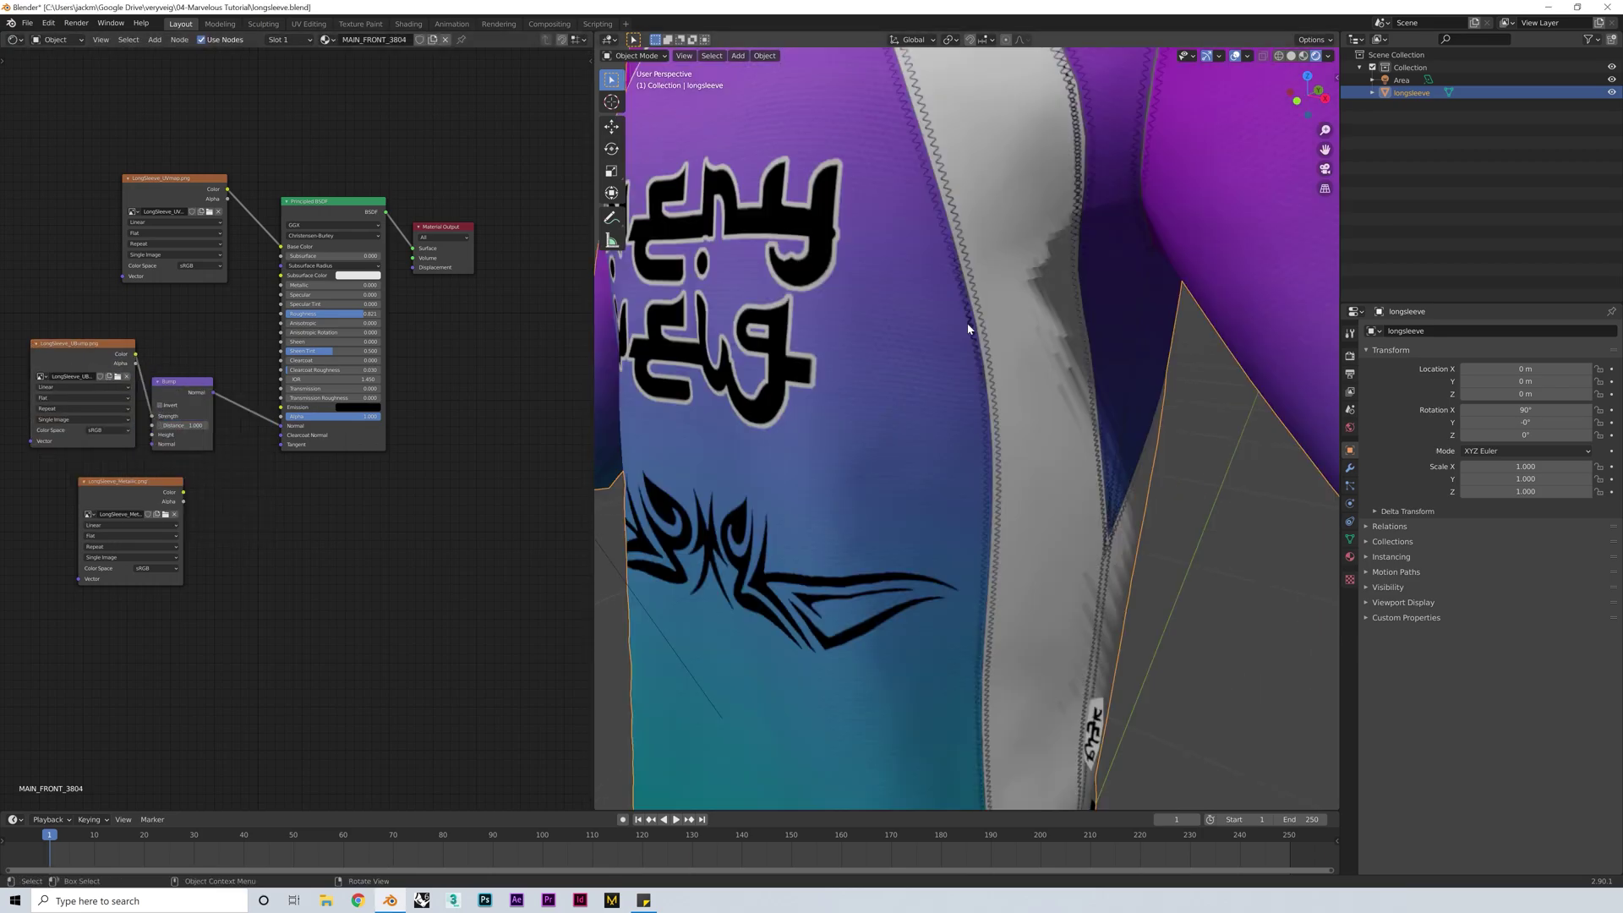
Step: Connect the bump map's Color output to the Bump node's Strength and Height inputs, with the Bump Distance reset to 1.000
middle_click_drag(967, 330, 1082, 507, "shift")
scroll(1082, 507, "up", 2)
left_click_drag(169, 404, 169, 422)
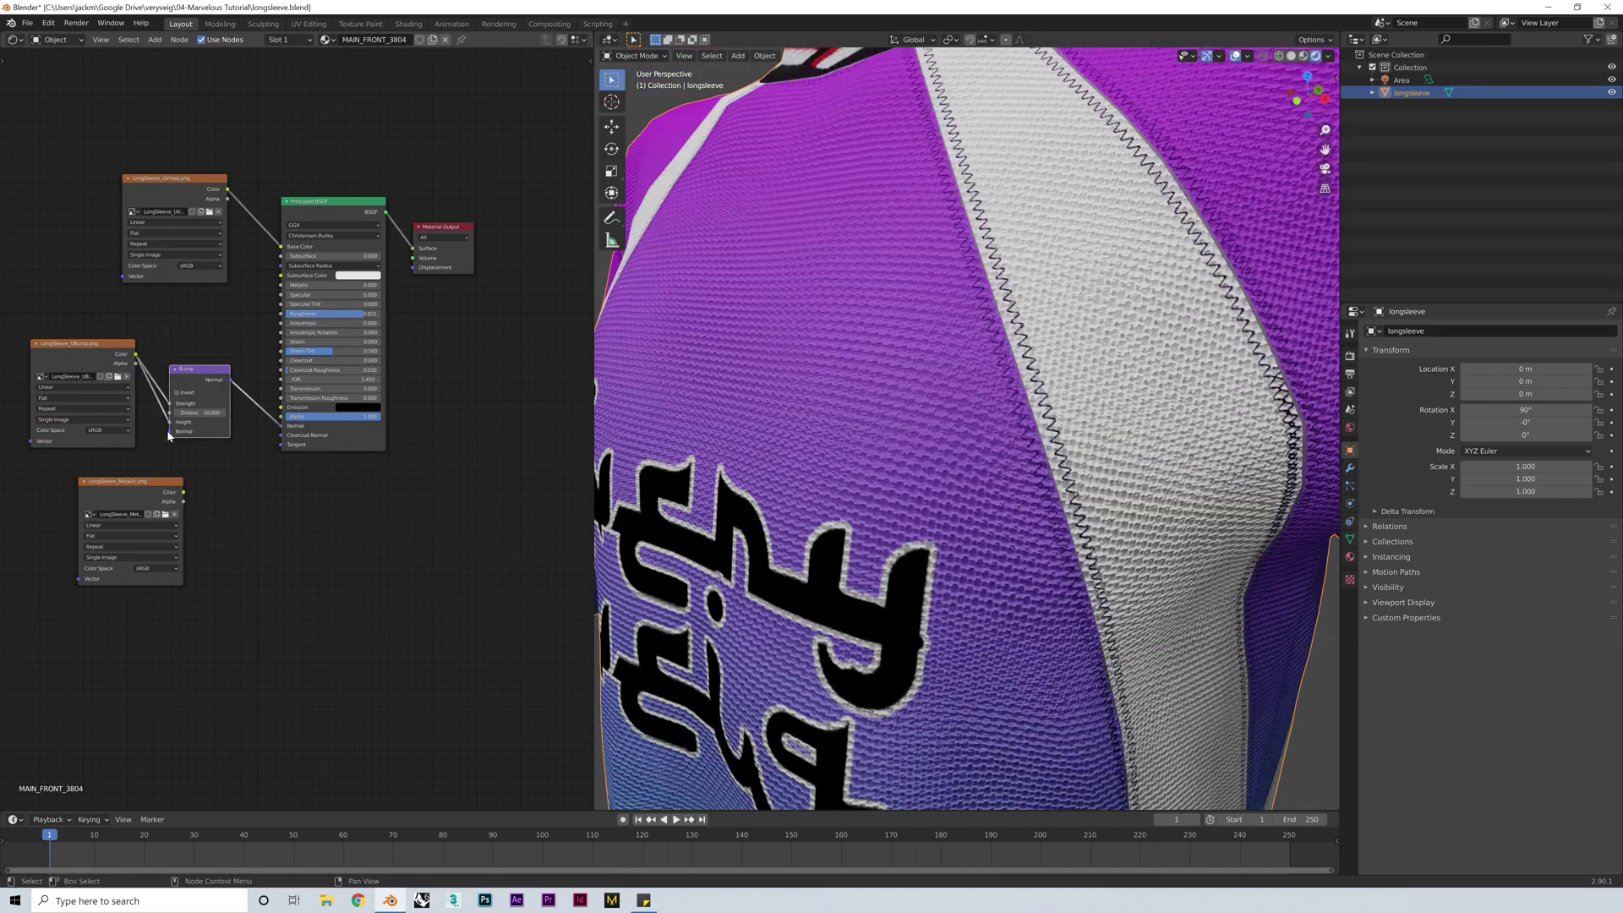
scroll(967, 429, "down", 6)
middle_click_drag(967, 428, 993, 429)
left_click_drag(169, 422, 159, 412)
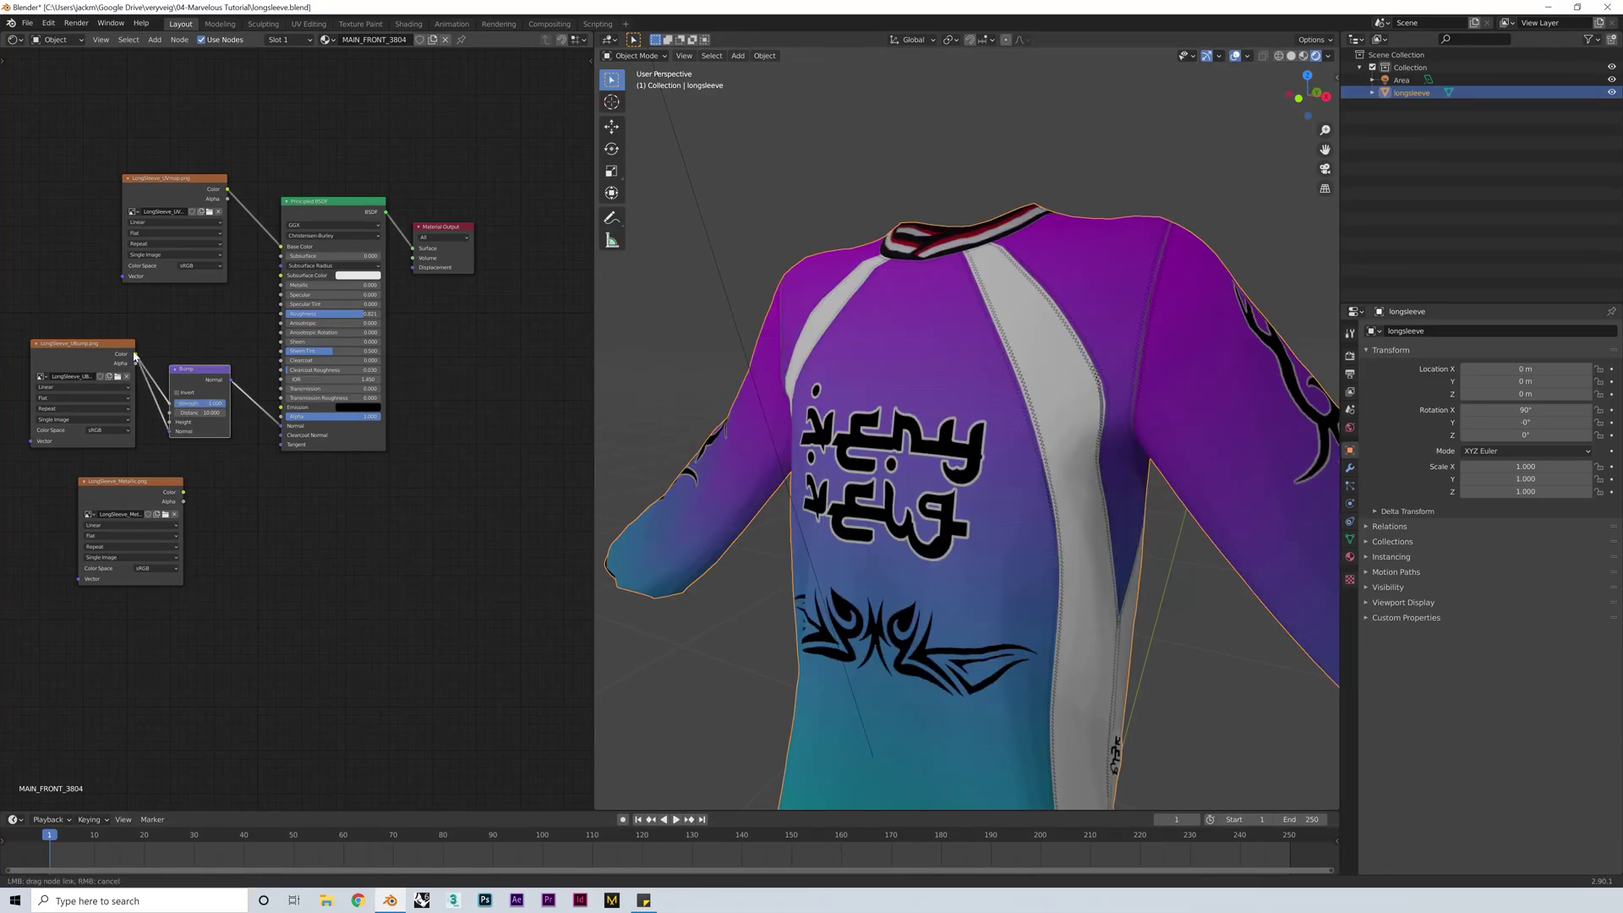
left_click_drag(135, 356, 135, 355)
key("BackSpace")
scroll(842, 372, "up", 7)
scroll(952, 507, "down", 9)
middle_click_drag(1014, 541, 997, 583)
scroll(312, 517, "down", 1)
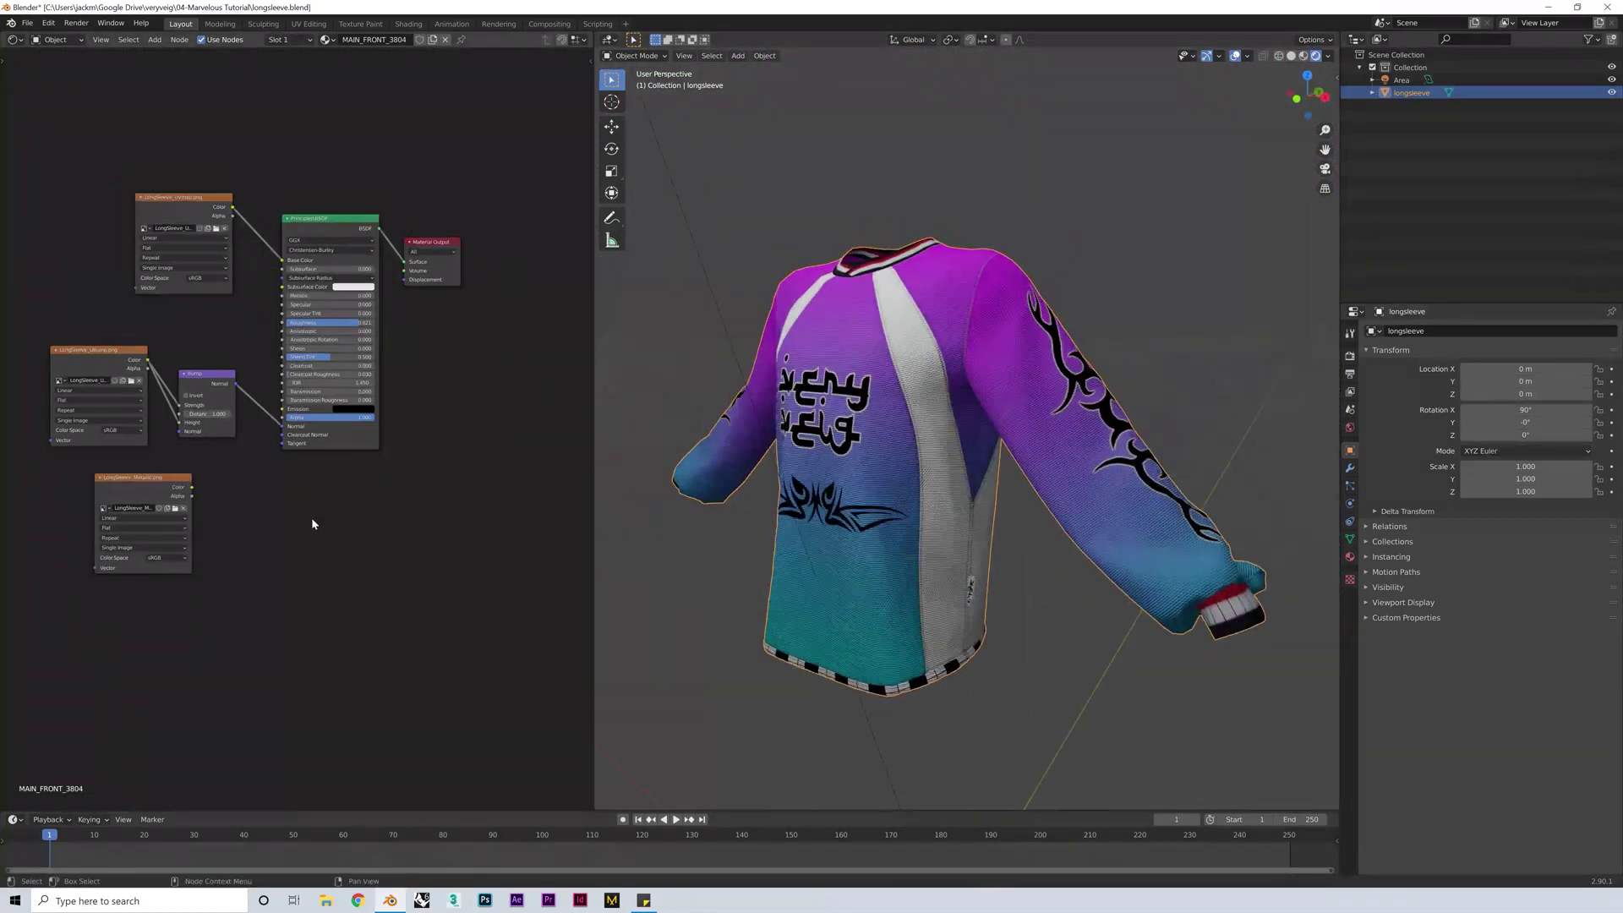
Step: Duplicate the Principled BSDF below the original and line up the metallic texture node beside the copy
key("shift+d")
left_click(310, 533)
middle_click_drag(310, 532, 324, 434)
left_click_drag(172, 402, 171, 469)
Step: Add a Mix Shader node beside the Principled BSDFs and move the Material Output farther away to make room for it
key("shift+a")
left_click(495, 381)
type("mix")
left_click(508, 403)
left_click(463, 269)
left_click_drag(445, 144, 579, 177)
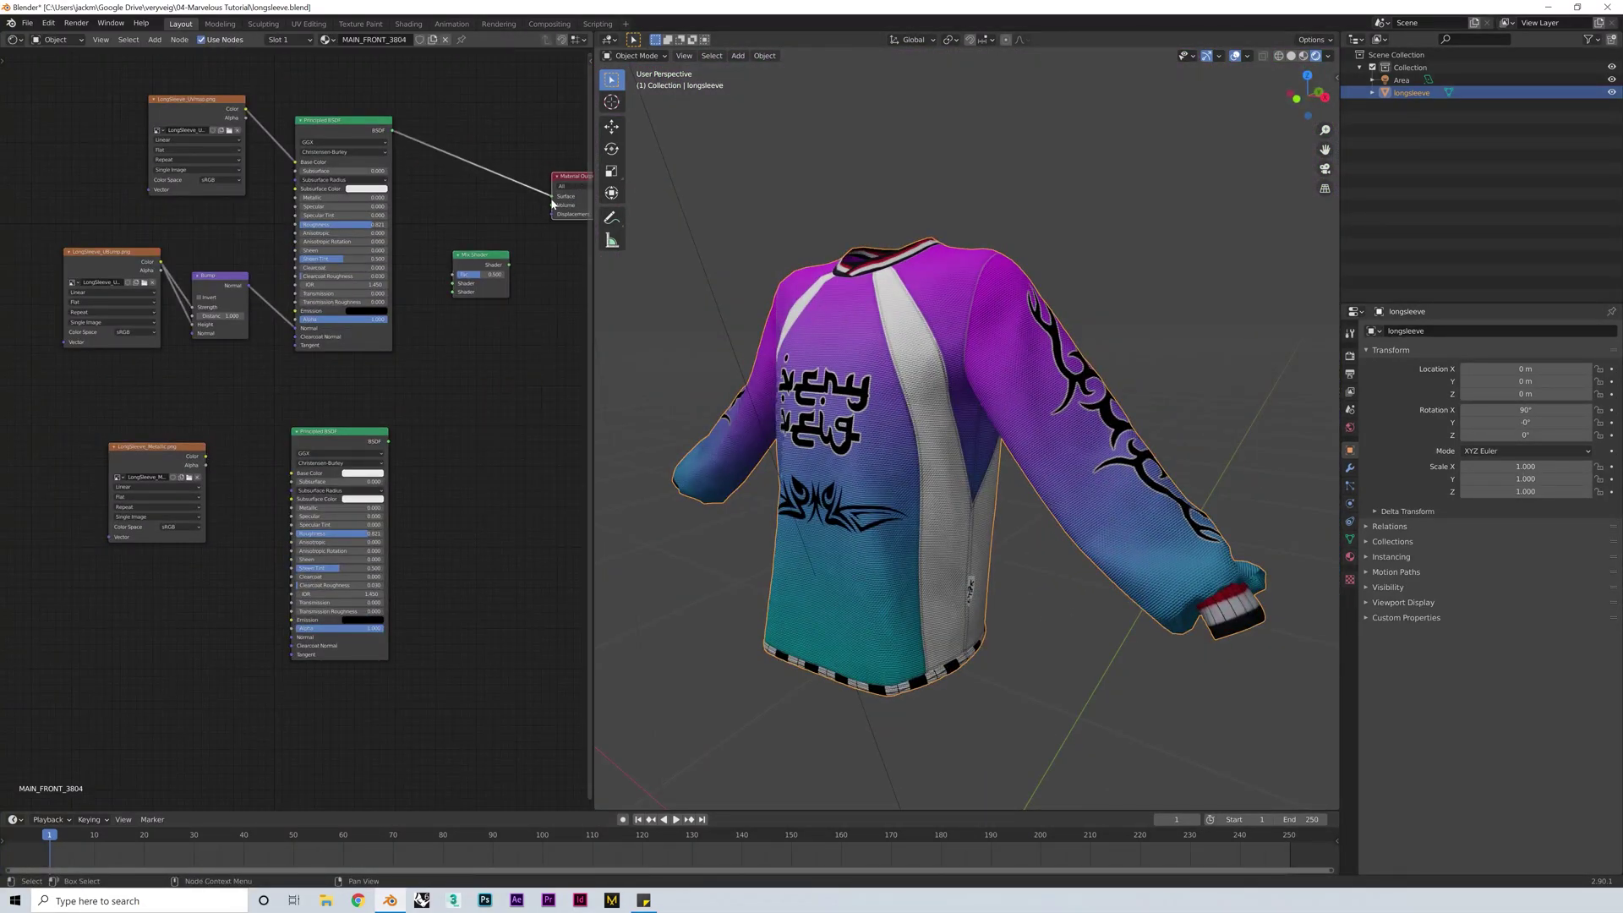
Step: Blend both Principled BSDFs through the Mix Shader into the Material Output, with the metallic texture's Color driving Fac and the second BSDF's Metallic at 1.000
middle_click_drag(355, 363, 317, 351)
left_click_drag(168, 454, 171, 469)
left_click_drag(350, 428, 415, 279)
left_click_drag(354, 118, 513, 183)
left_click_drag(414, 262, 172, 459)
left_click_drag(316, 428, 317, 427)
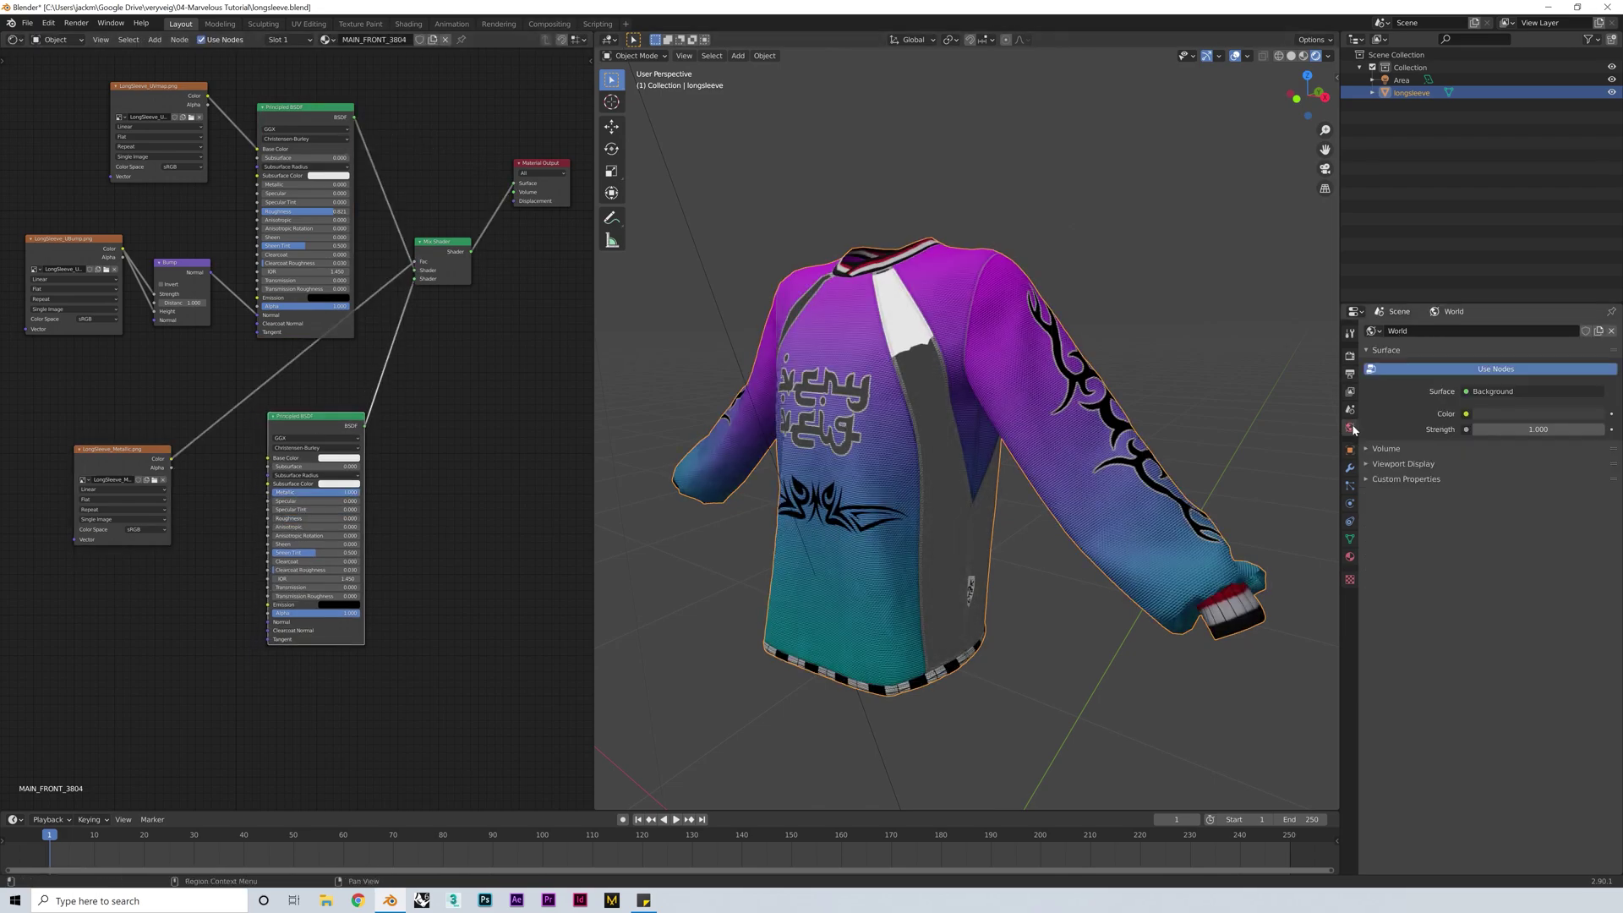
Step: Load parking_garage_4k.hdr as the World background's environment texture and check the garment's metallic areas from several angles
middle_click_drag(963, 474, 982, 489)
middle_click_drag(988, 509, 1006, 512)
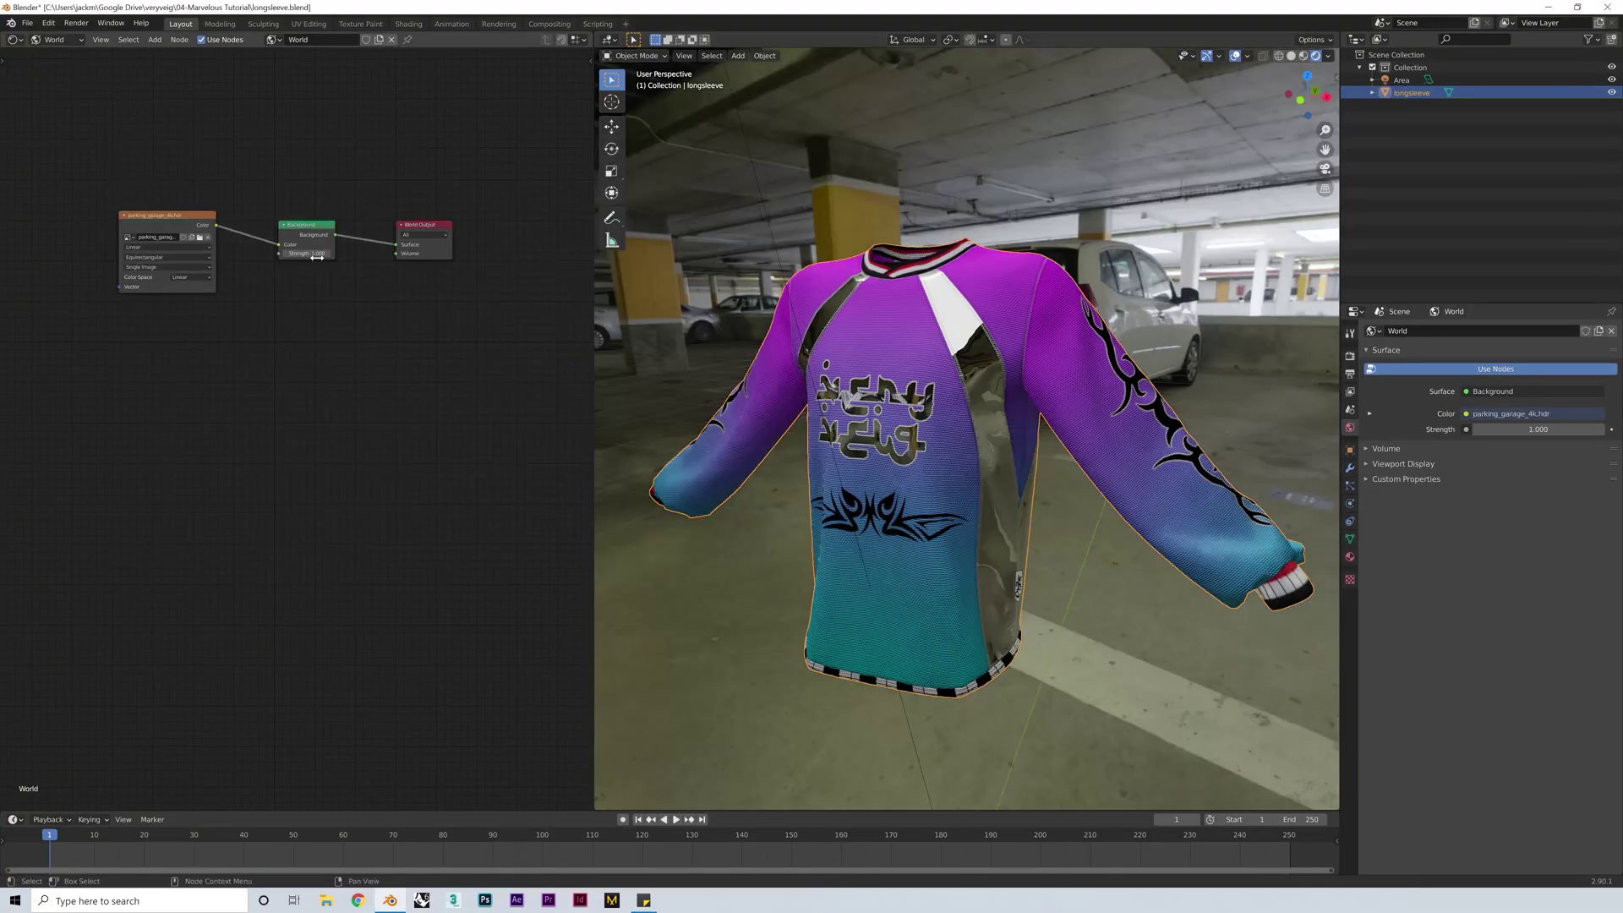
middle_click_drag(846, 524, 982, 496)
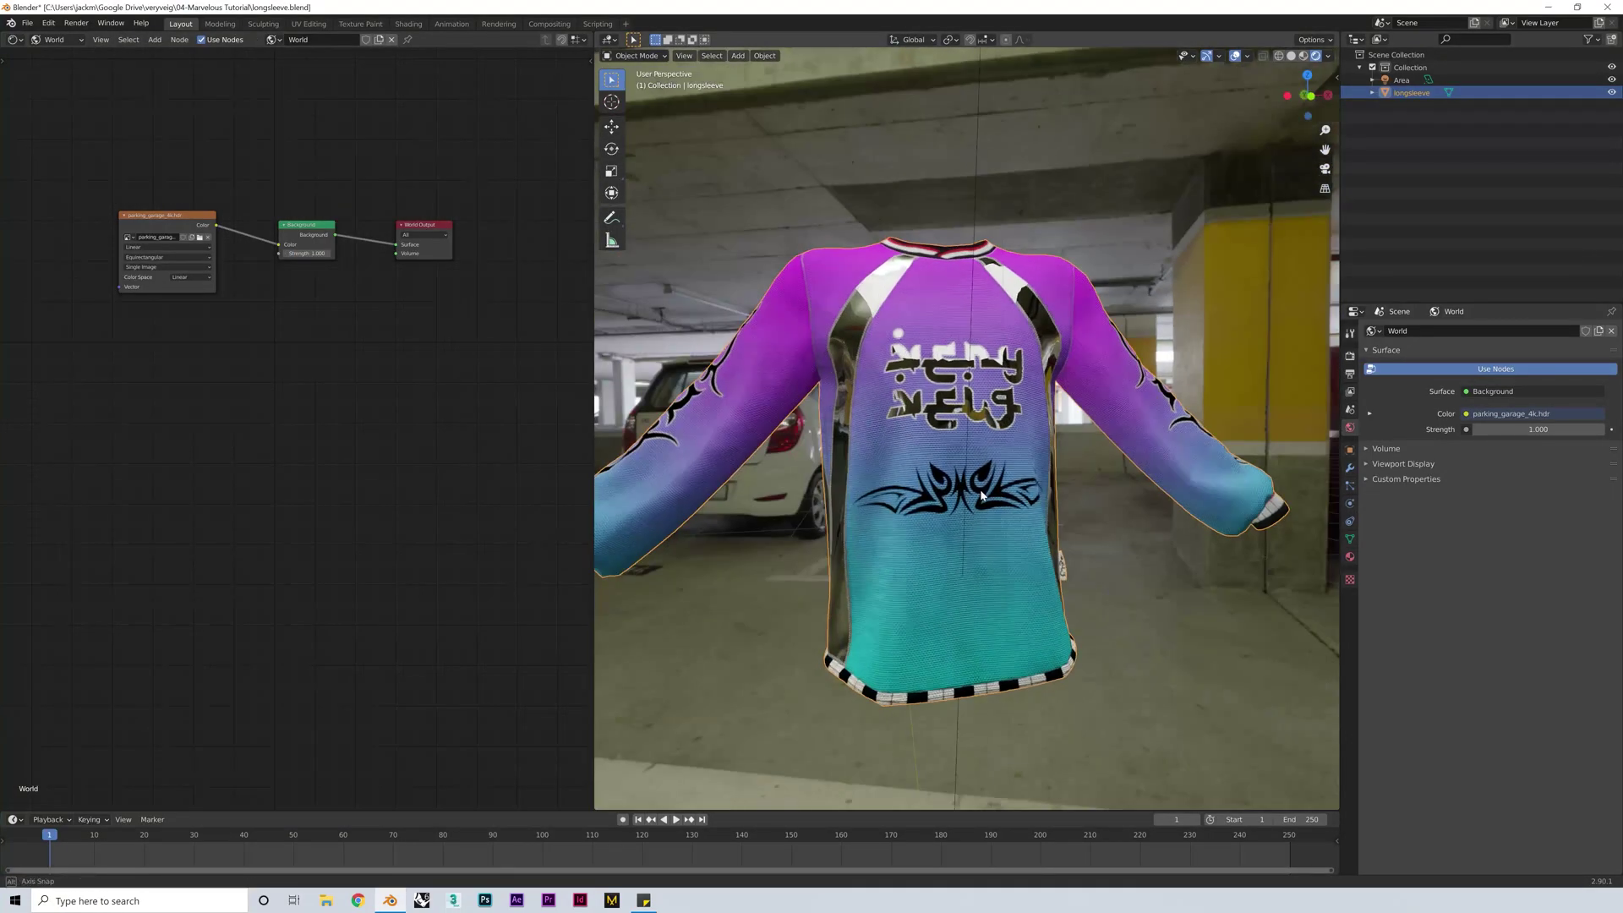